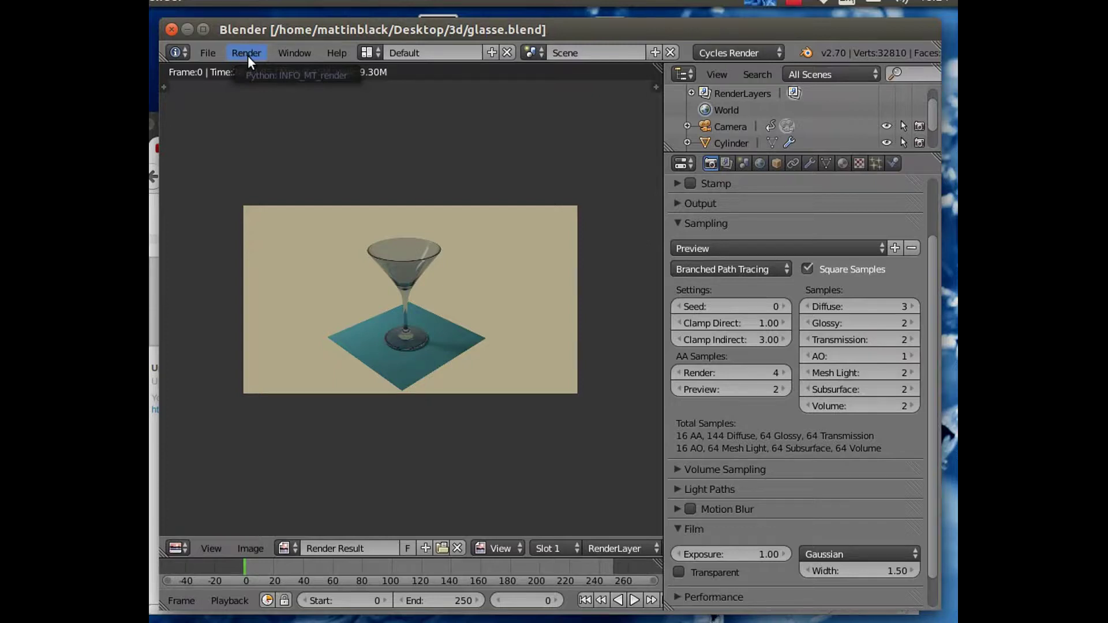
Hide the render view to return to the 3D scene.
left_click(247, 55)
left_click(300, 167)
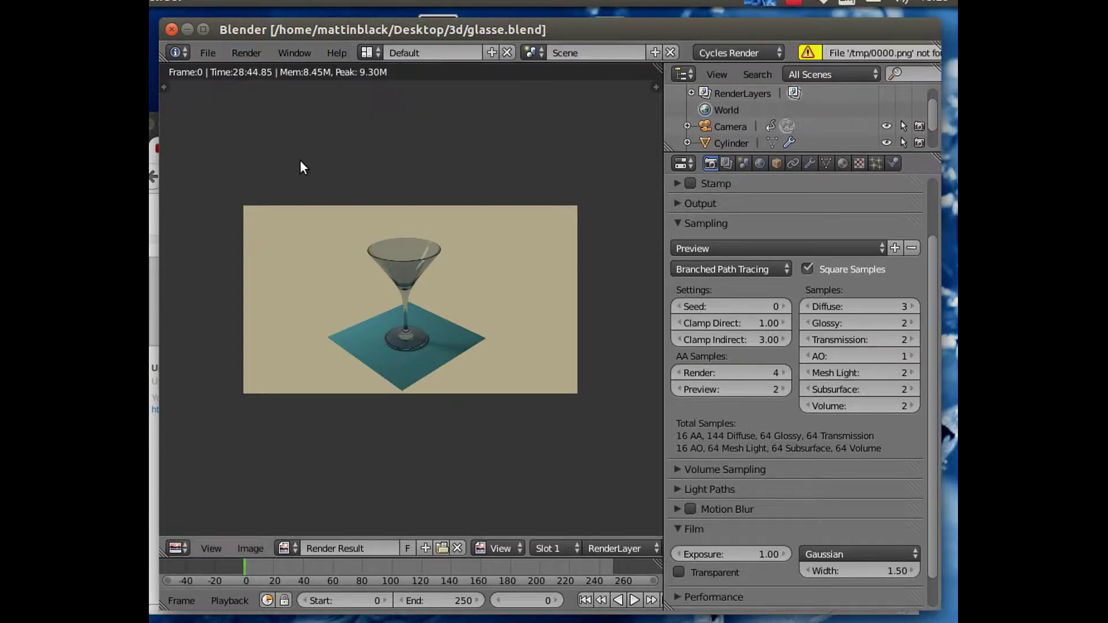
left_click(249, 51)
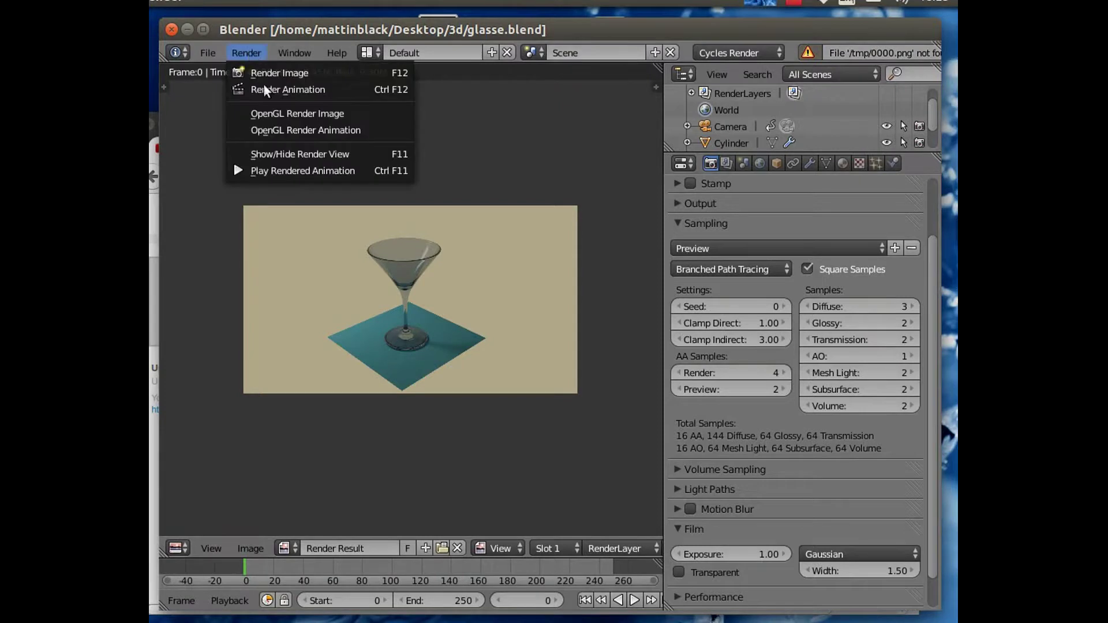
left_click(285, 154)
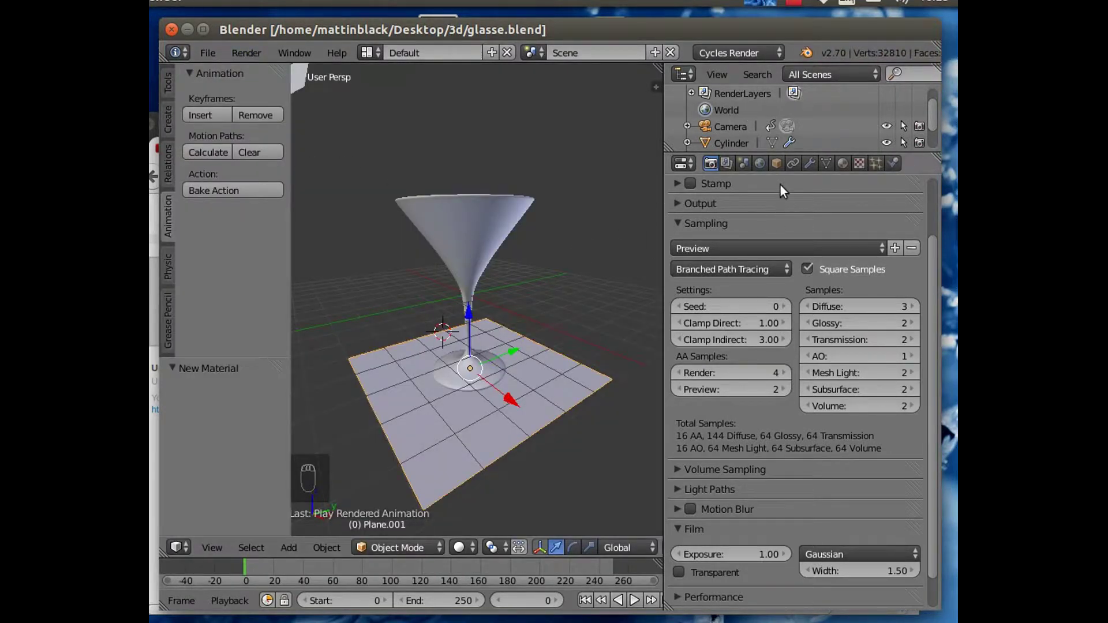
Enable shader nodes for the world's surface.
left_click(761, 164)
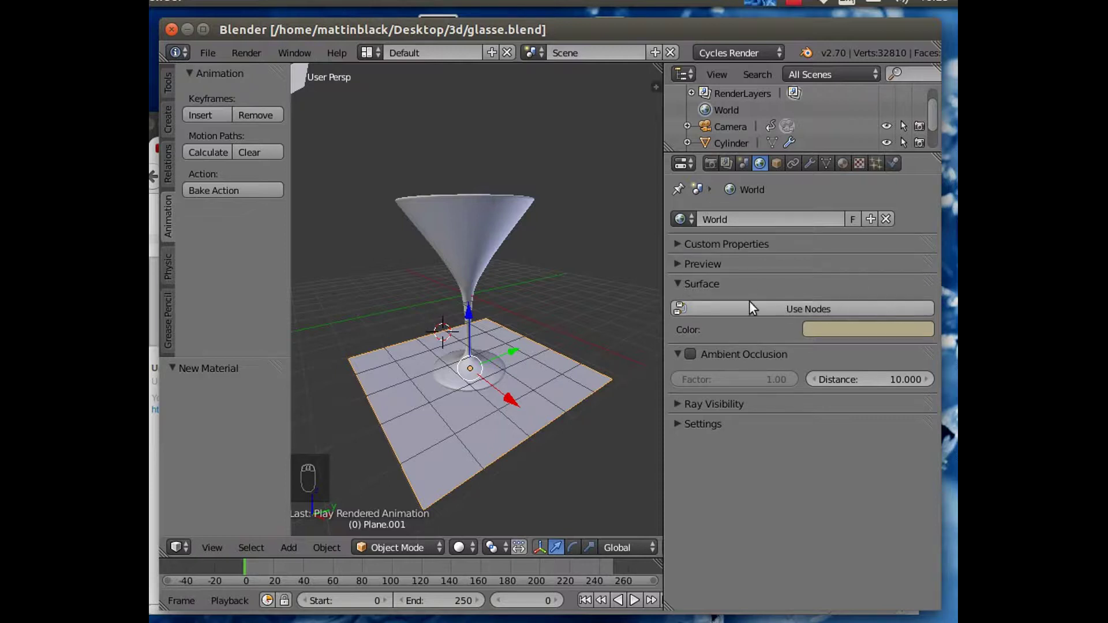
left_click(691, 283)
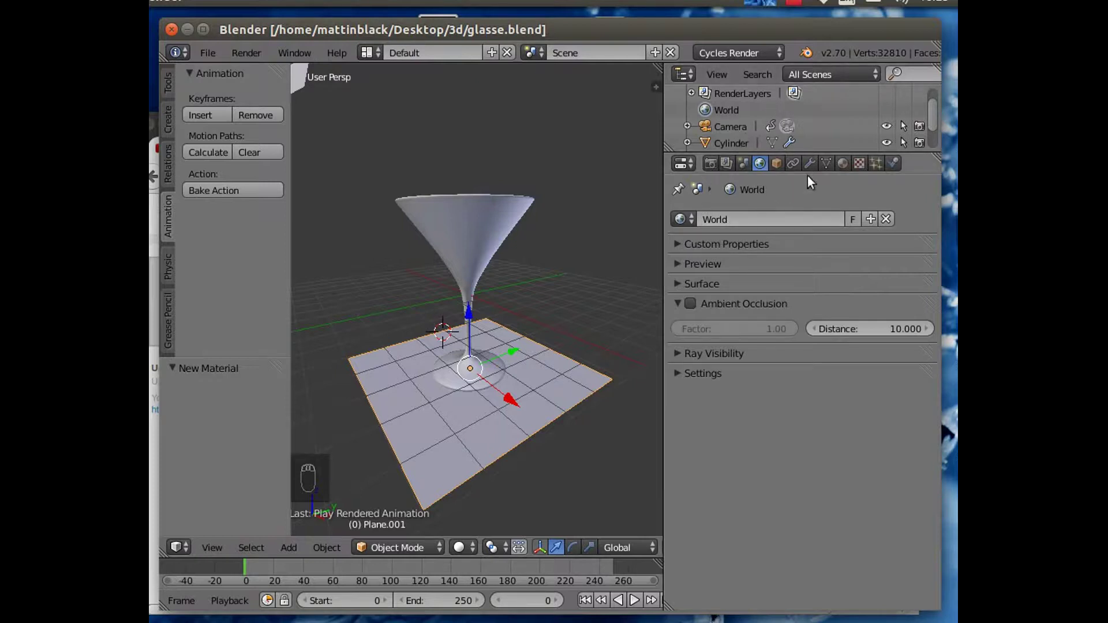
left_click(858, 164)
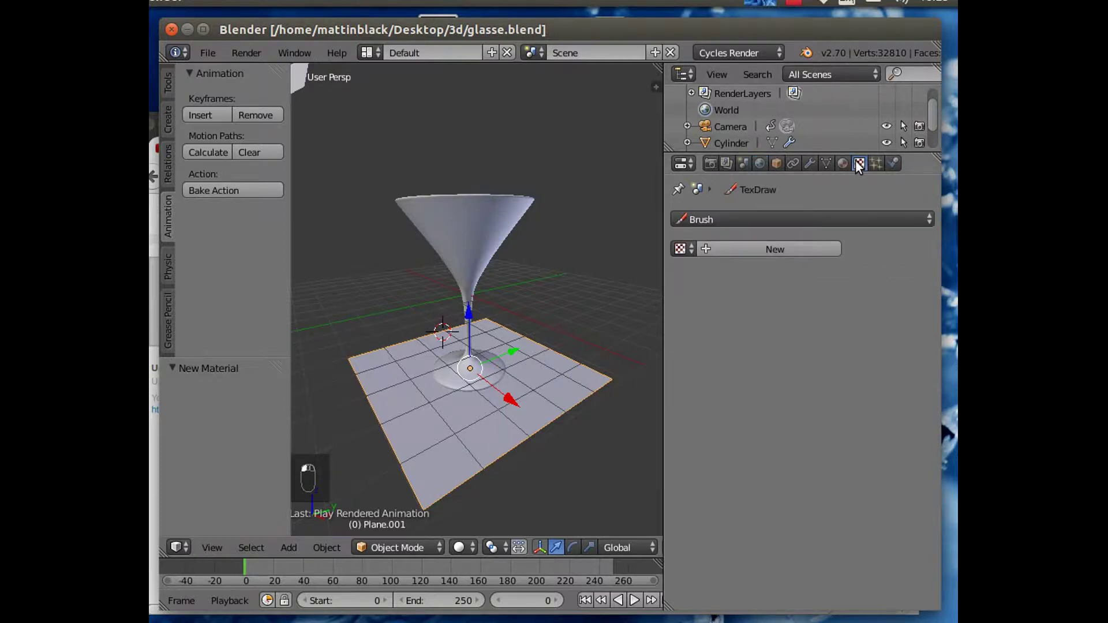
left_click(761, 164)
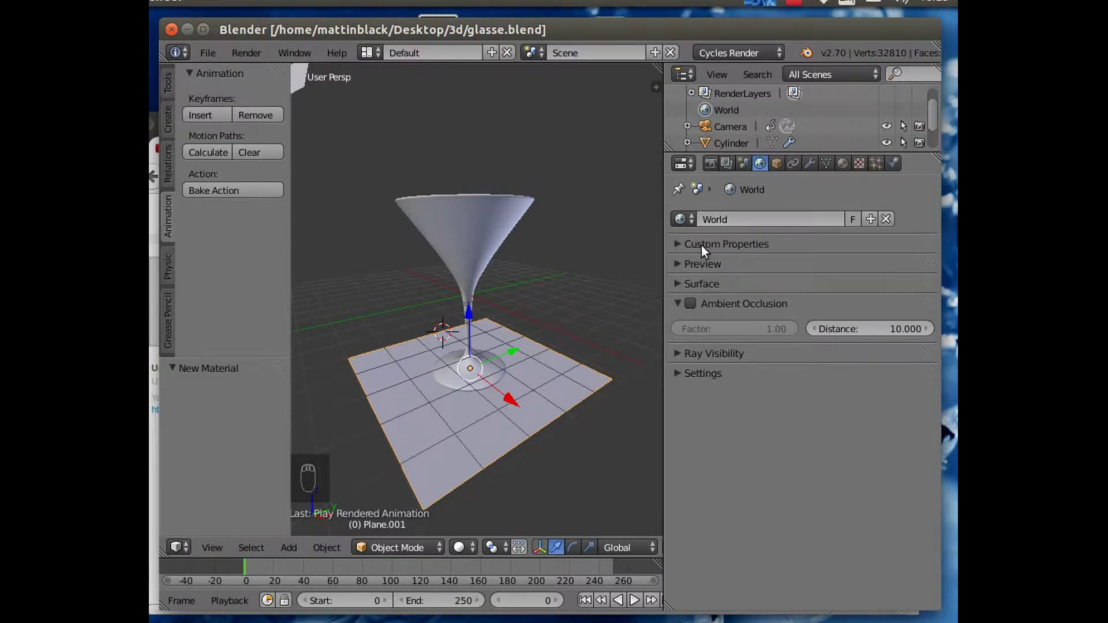
left_click(678, 284)
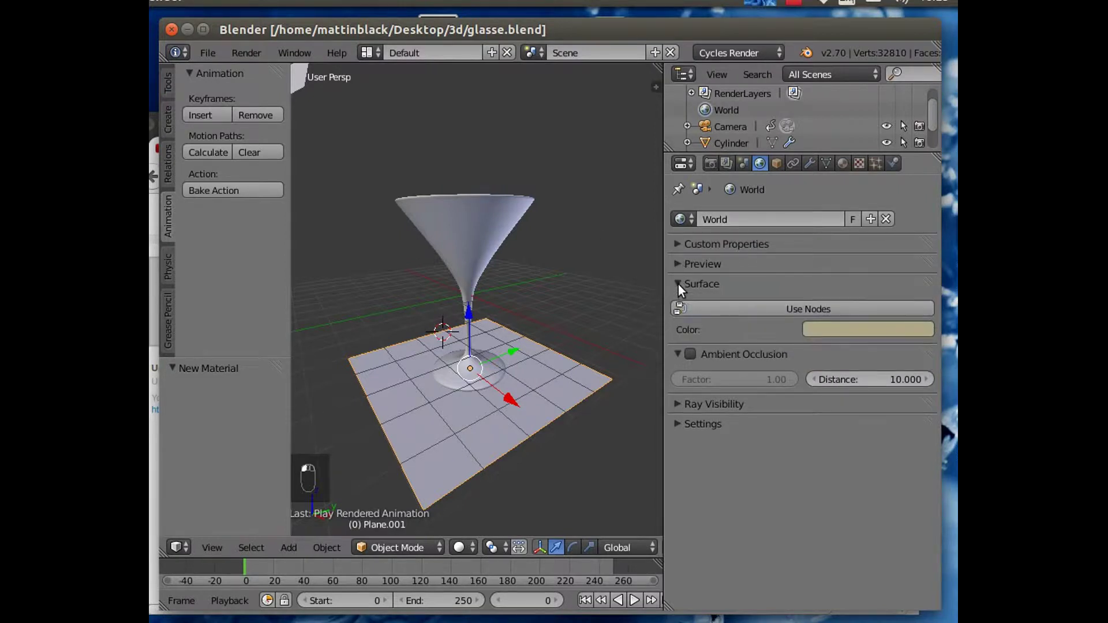
left_click(729, 310)
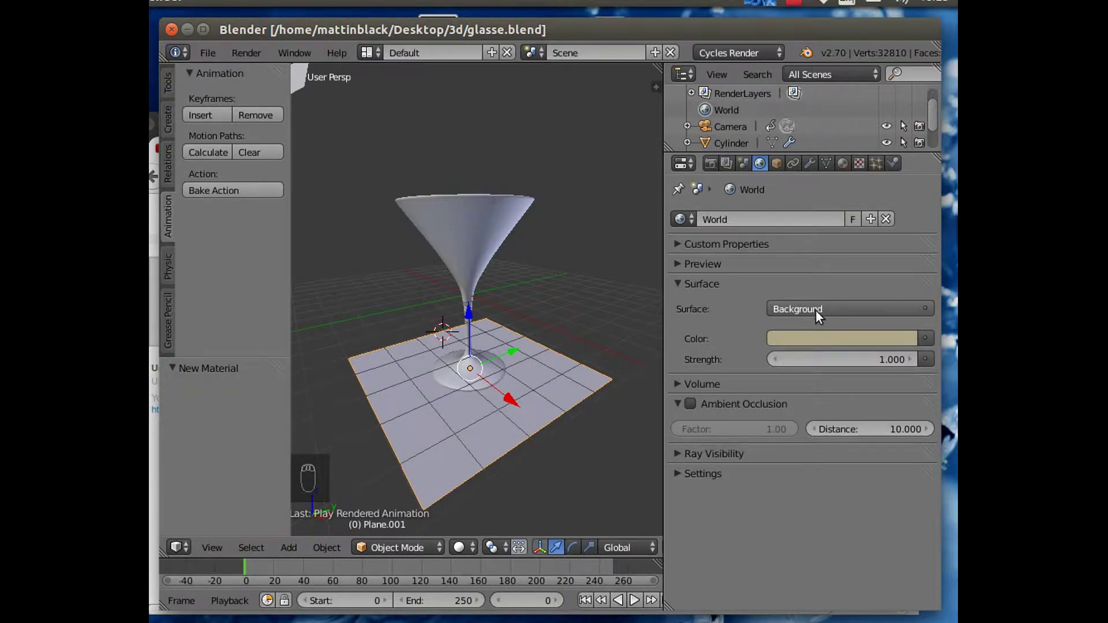
Keep the world surface as Background and assign an Environment Texture to its color.
left_click(873, 312)
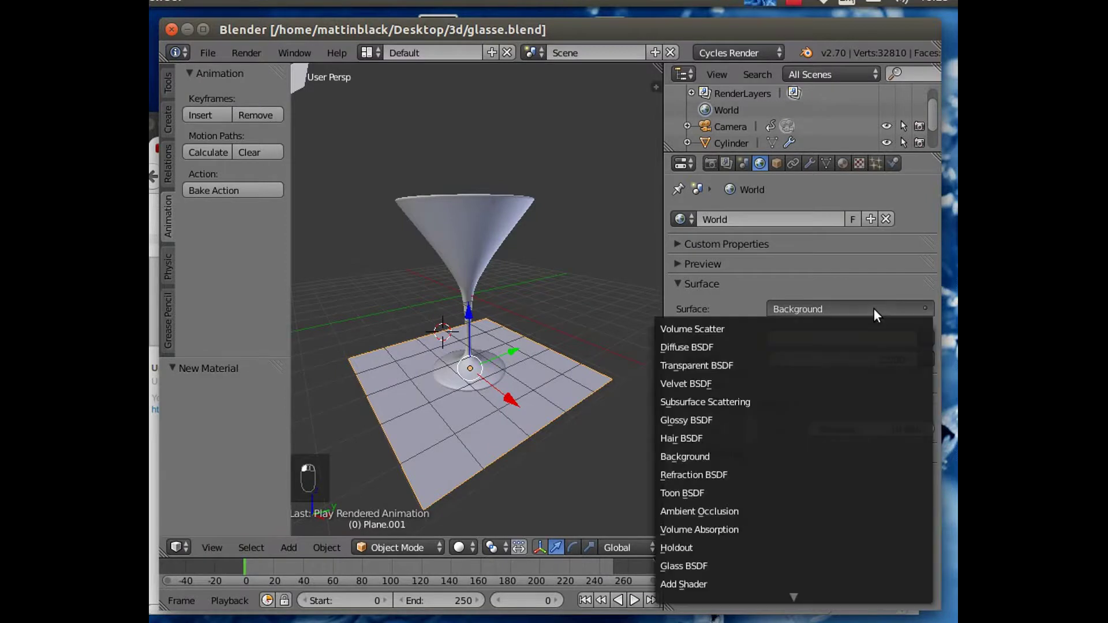
left_click(874, 309)
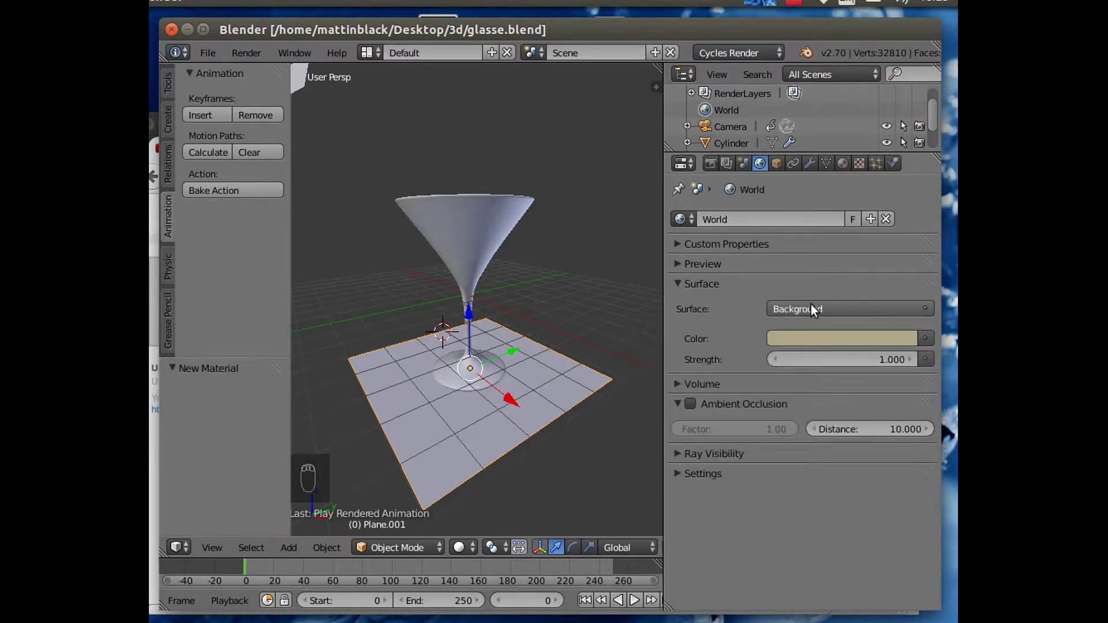
left_click(926, 338)
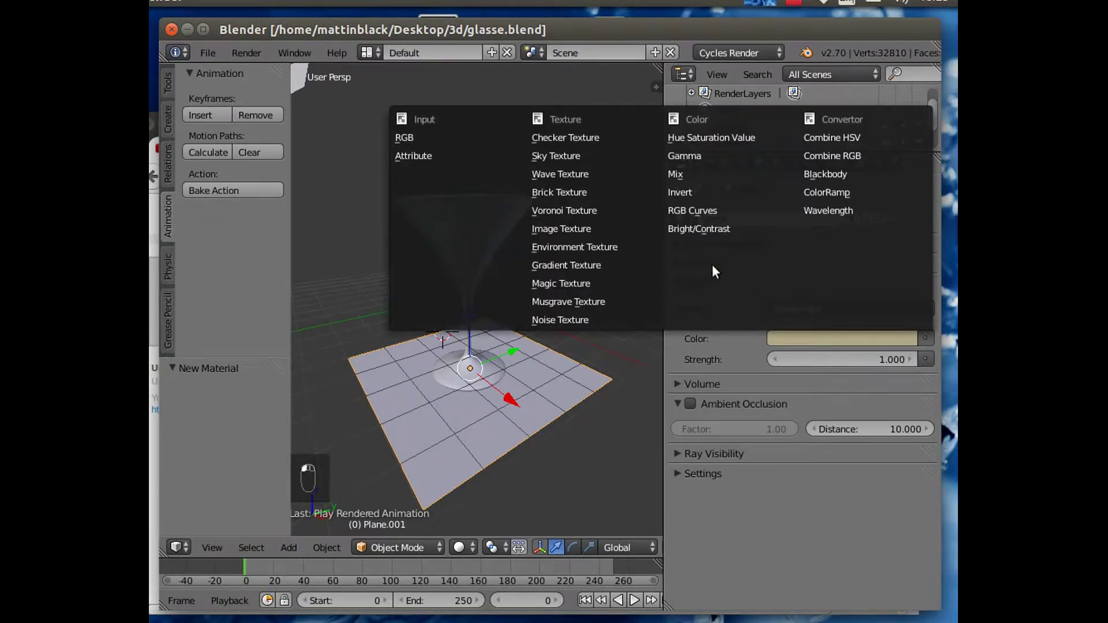
left_click(593, 248)
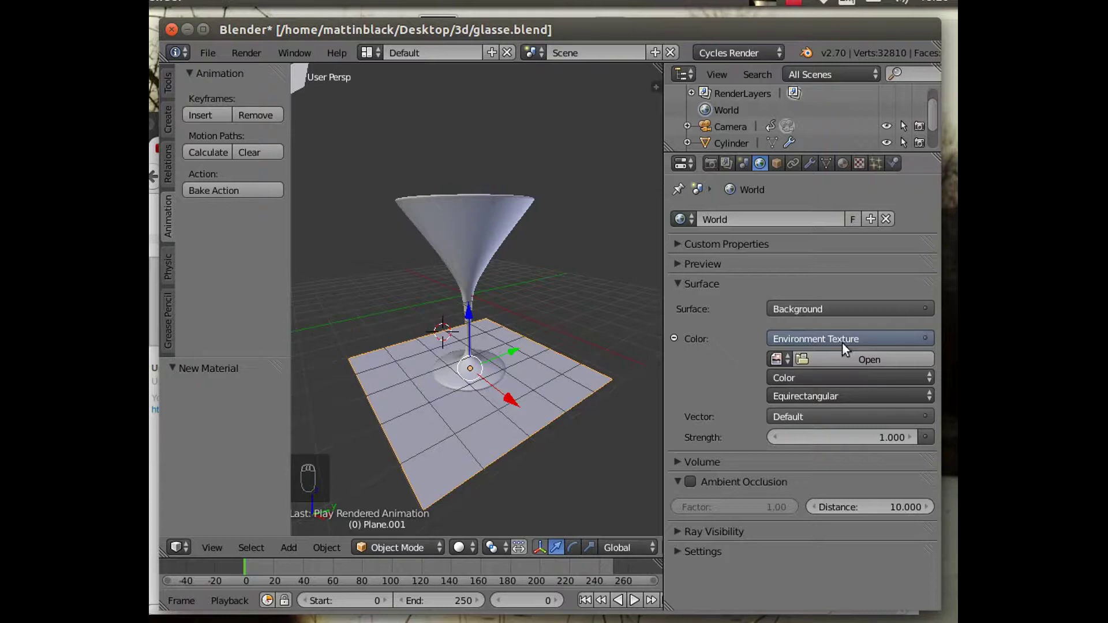
Load eenvinteriorposh.jpg from the 3d folder as the world's environment image.
left_click(813, 359)
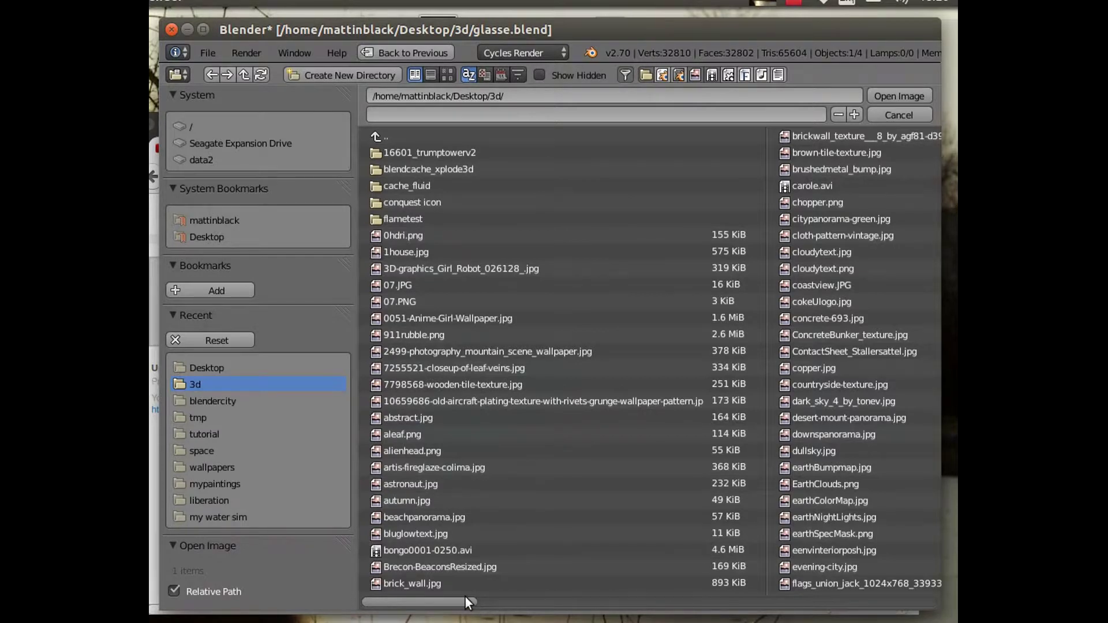
left_click_drag(469, 600, 507, 600)
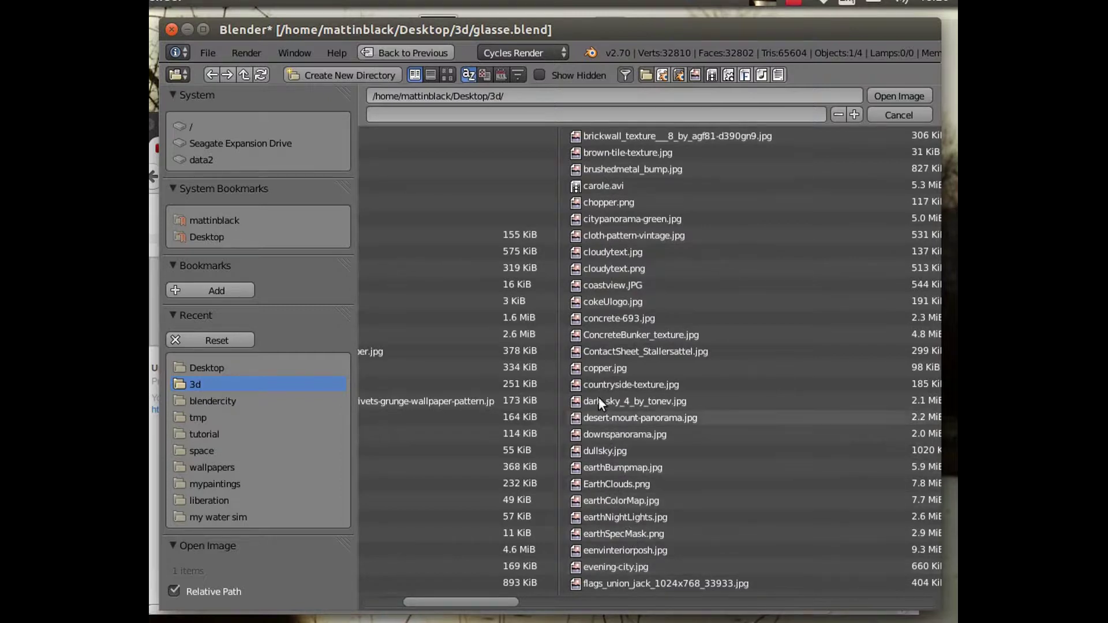
double_click(607, 550)
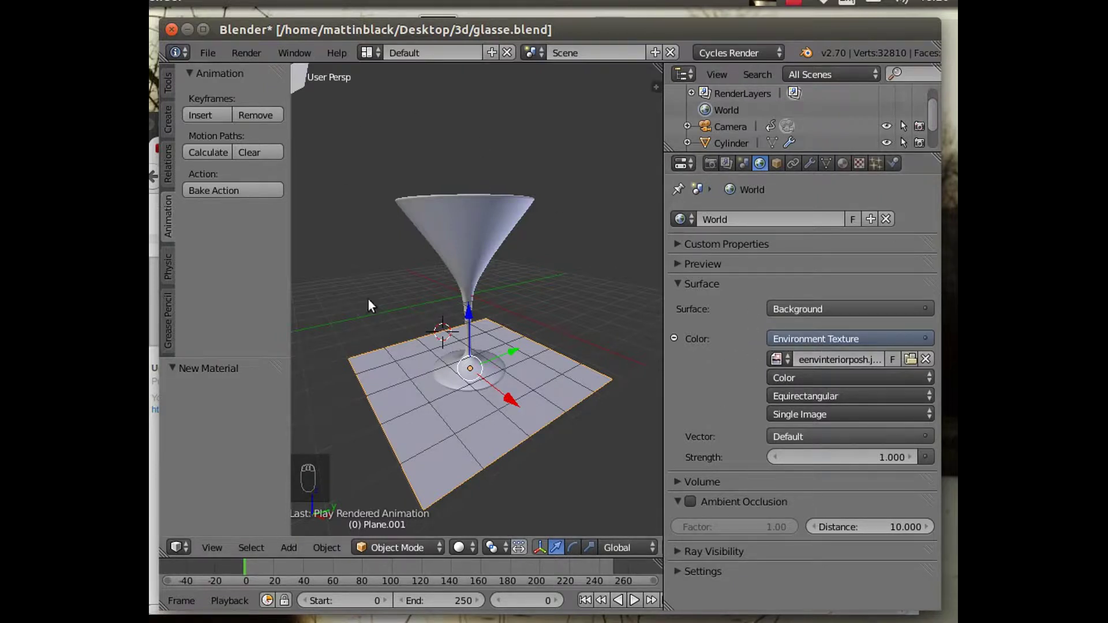
Set the viewport shading to Rendered and inspect the glass against the environment image from a lower angle.
left_click(471, 546)
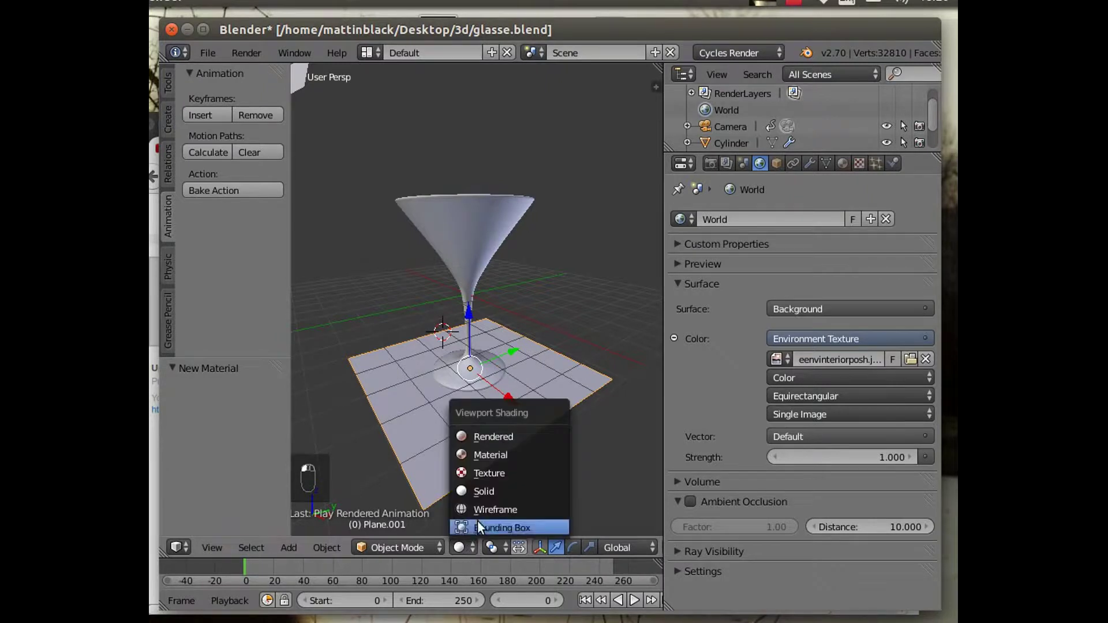
left_click(505, 436)
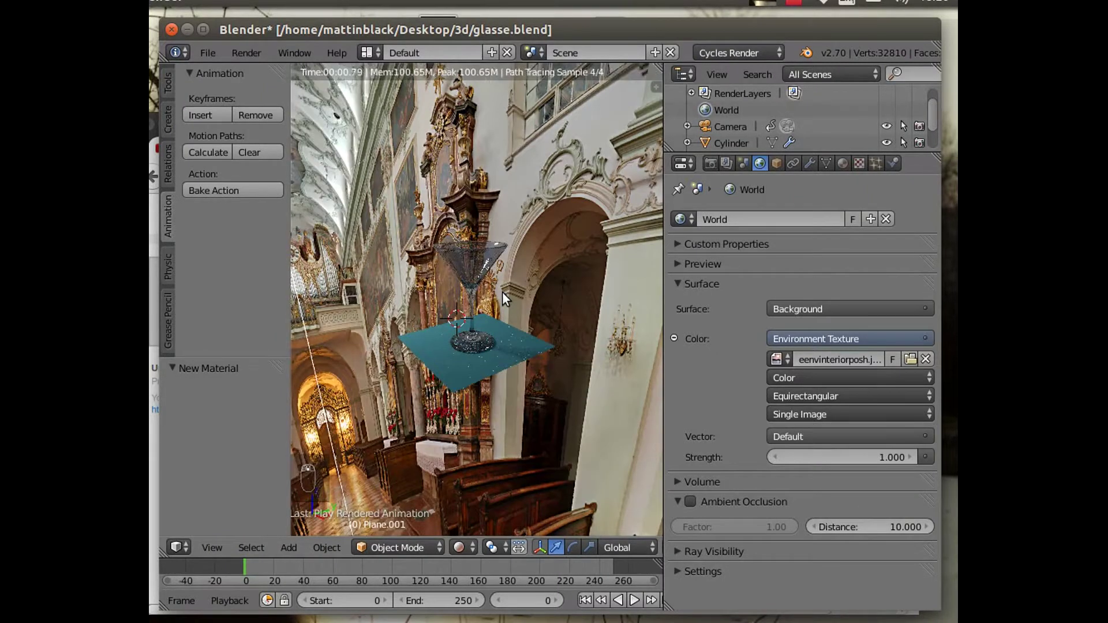
middle_click_drag(502, 293, 512, 296)
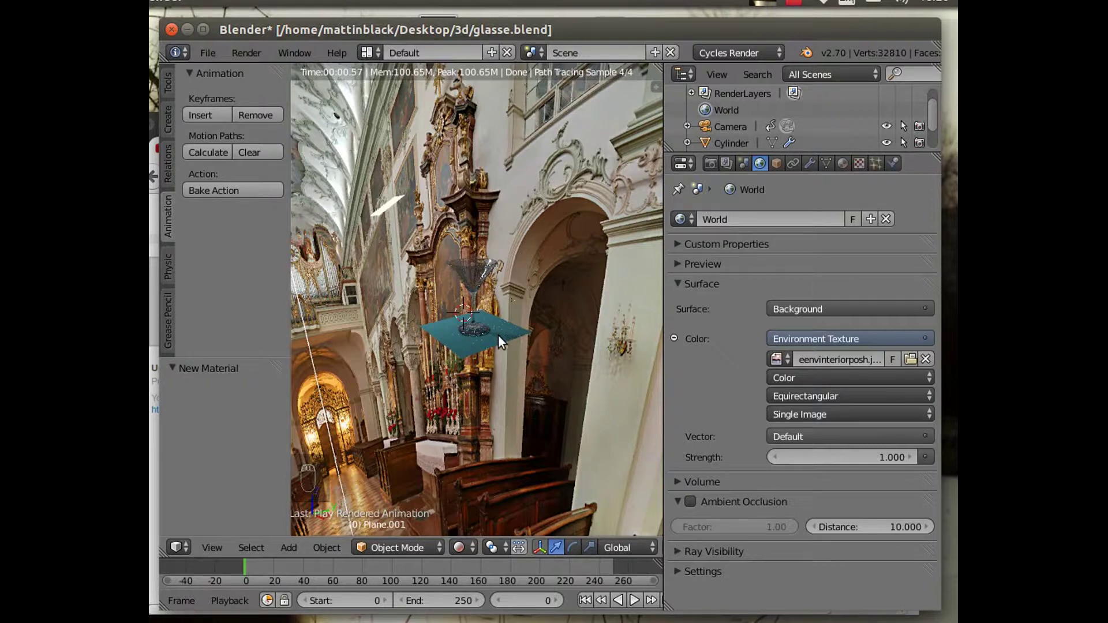
scroll(497, 334, "up", 2)
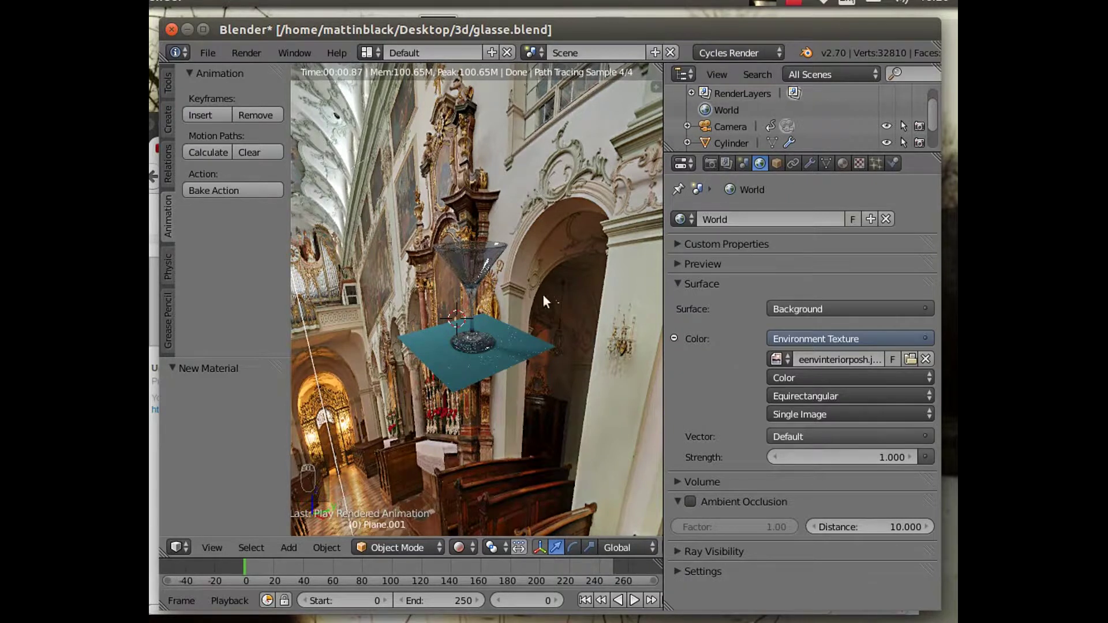
middle_click_drag(531, 289, 540, 269)
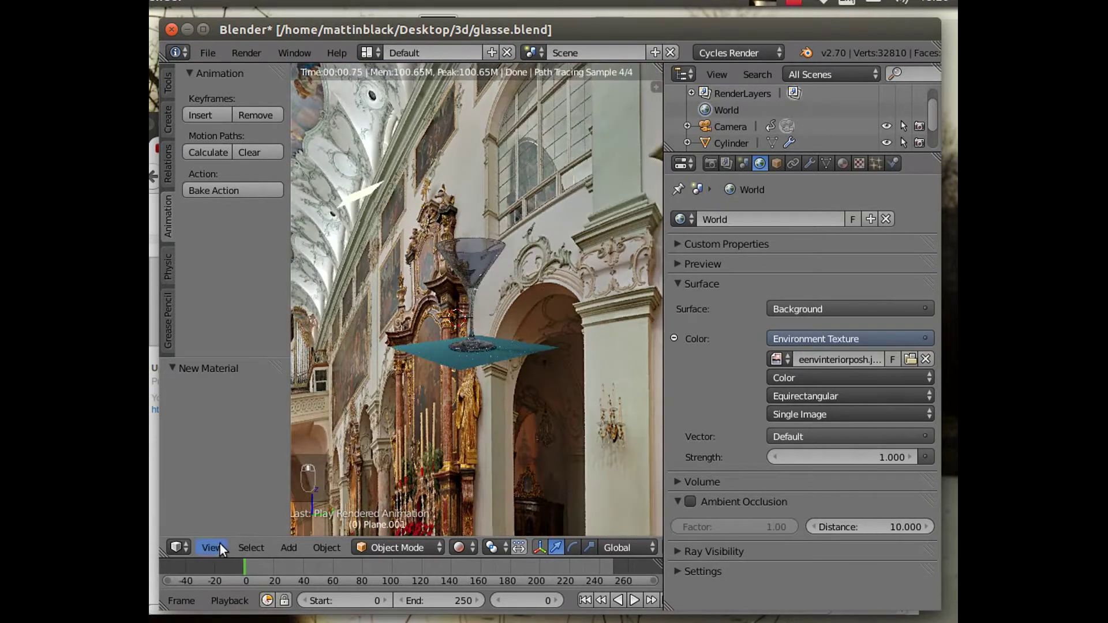
left_click(215, 547)
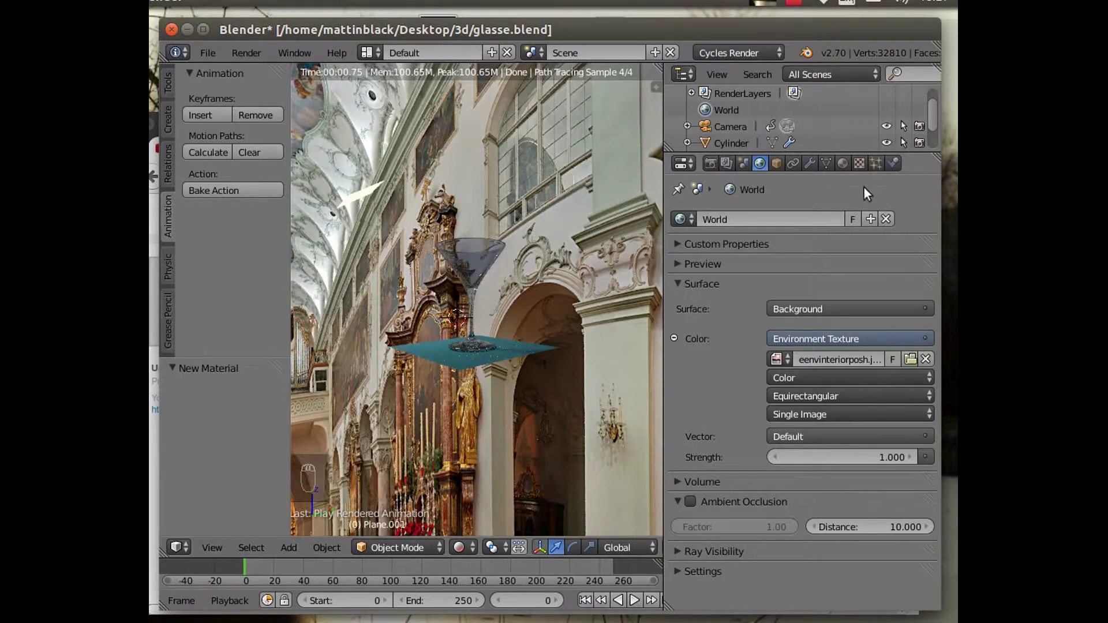
Set the camera's depth of field focus object to Cylinder.
left_click(740, 124)
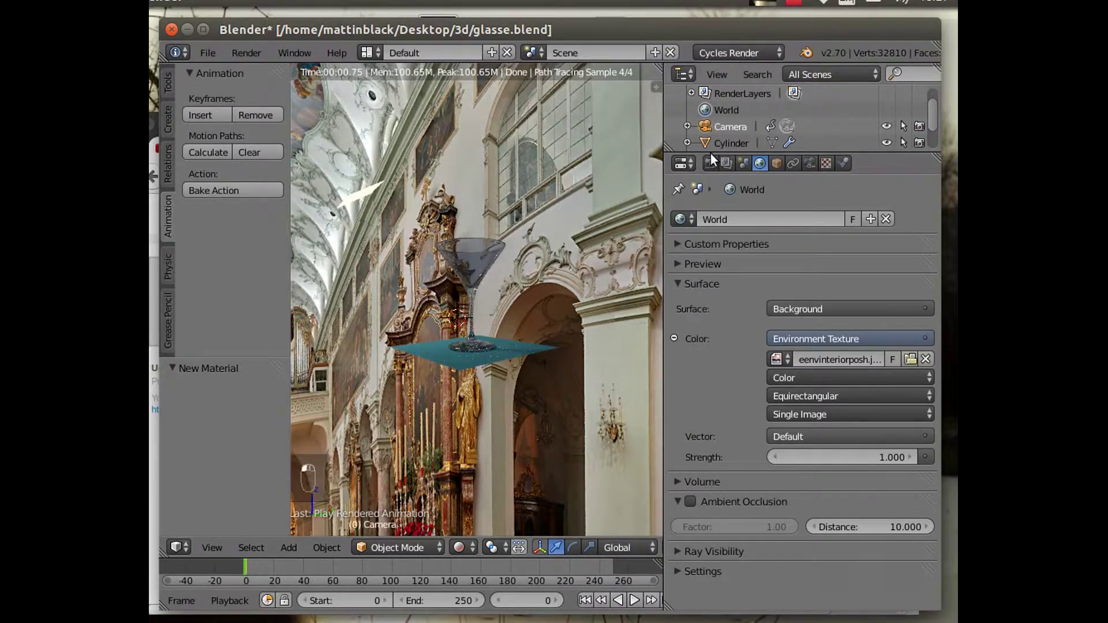
left_click(808, 158)
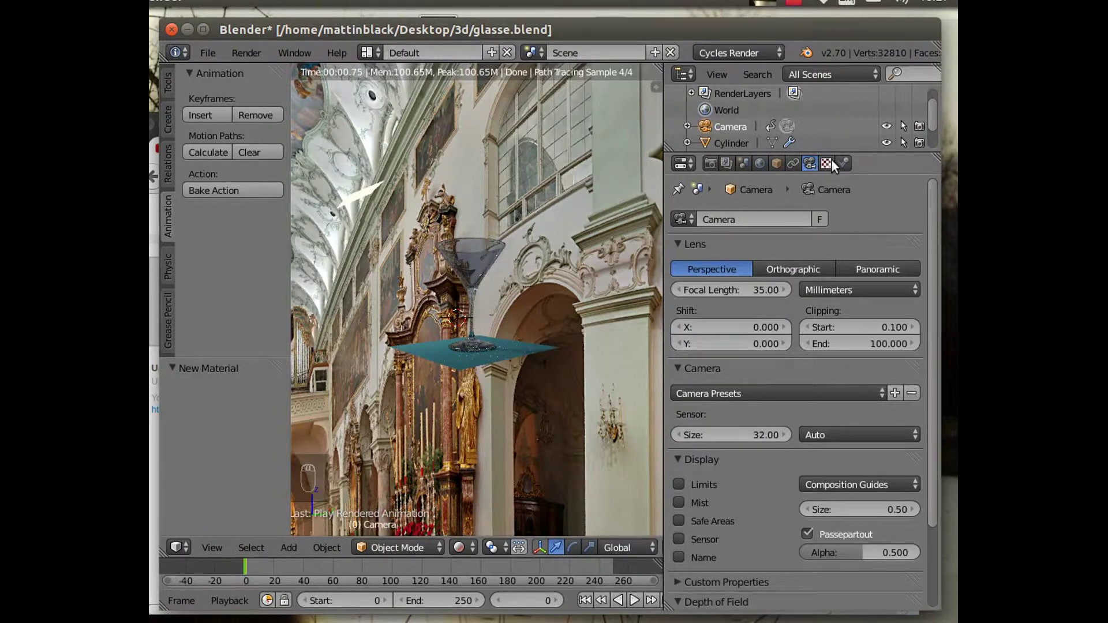
scroll(813, 299, "down", 3)
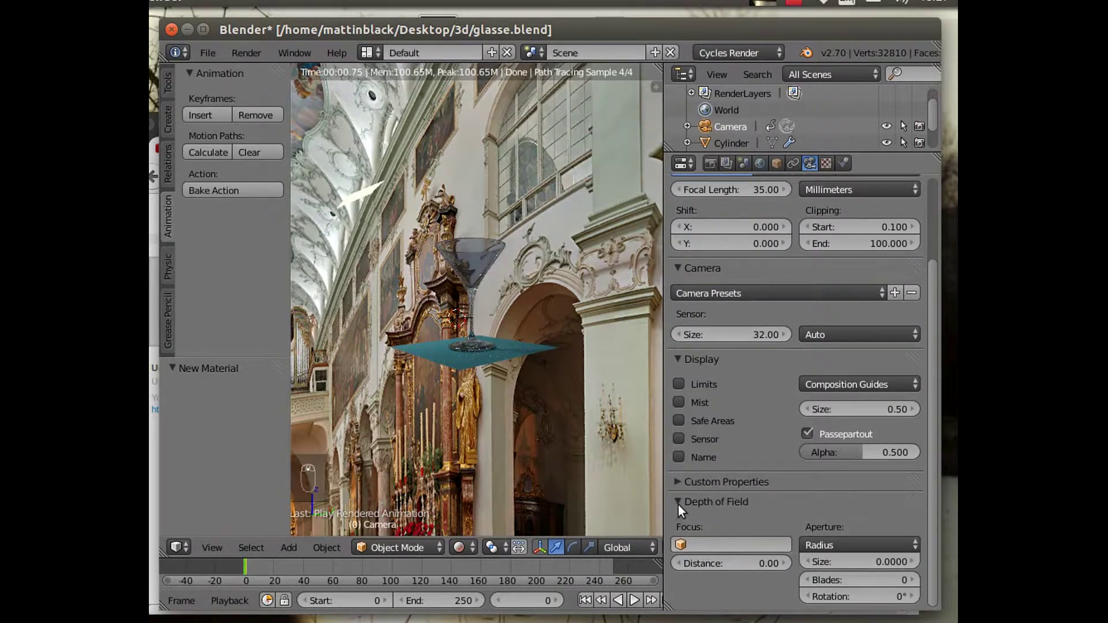
left_click(698, 544)
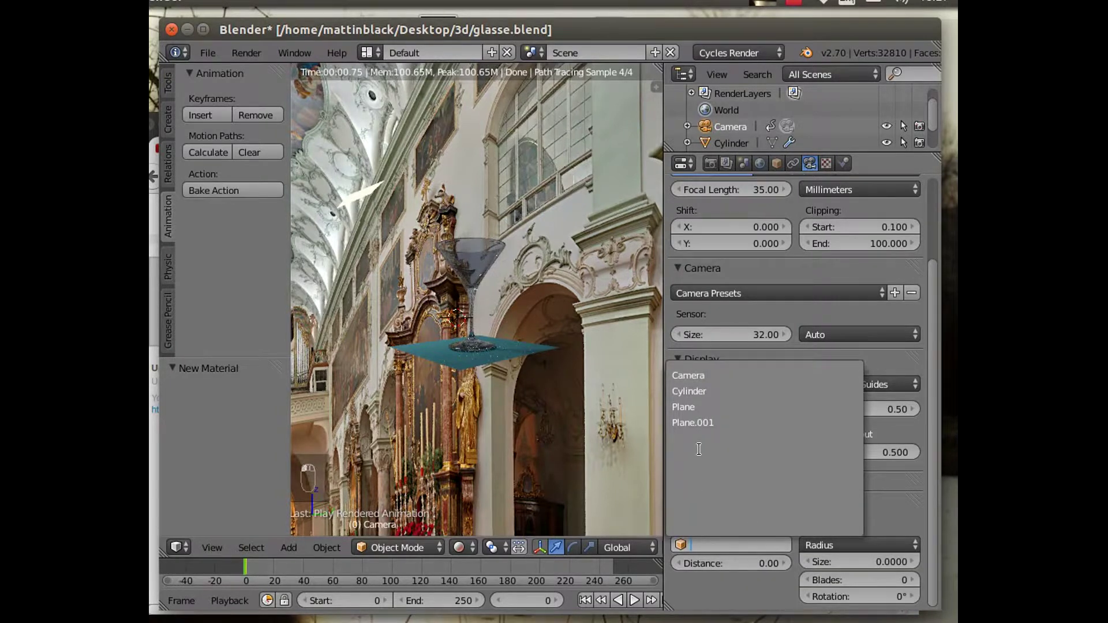
left_click(697, 391)
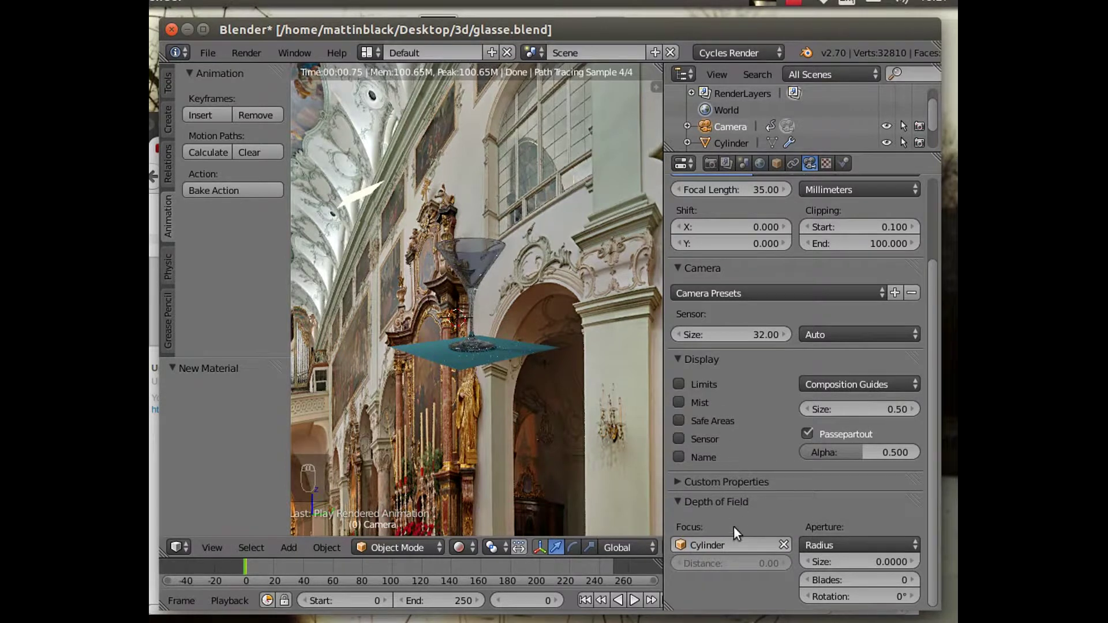
Rename the Cylinder object to "glass" and reselect the camera to check its focus object.
left_click(732, 144)
right_click(729, 137)
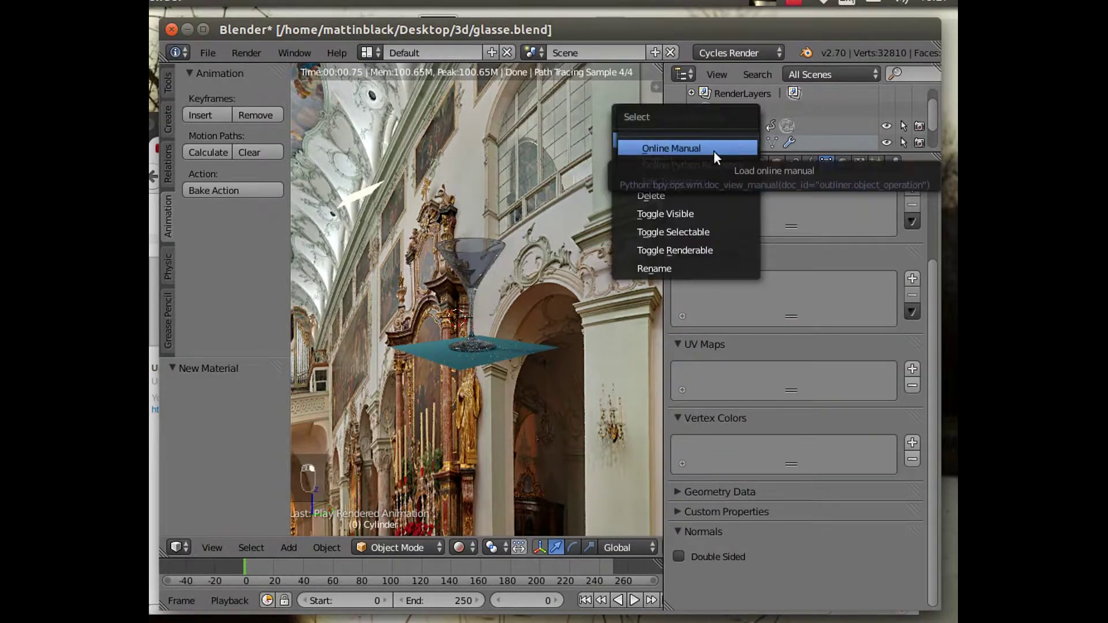
left_click(685, 270)
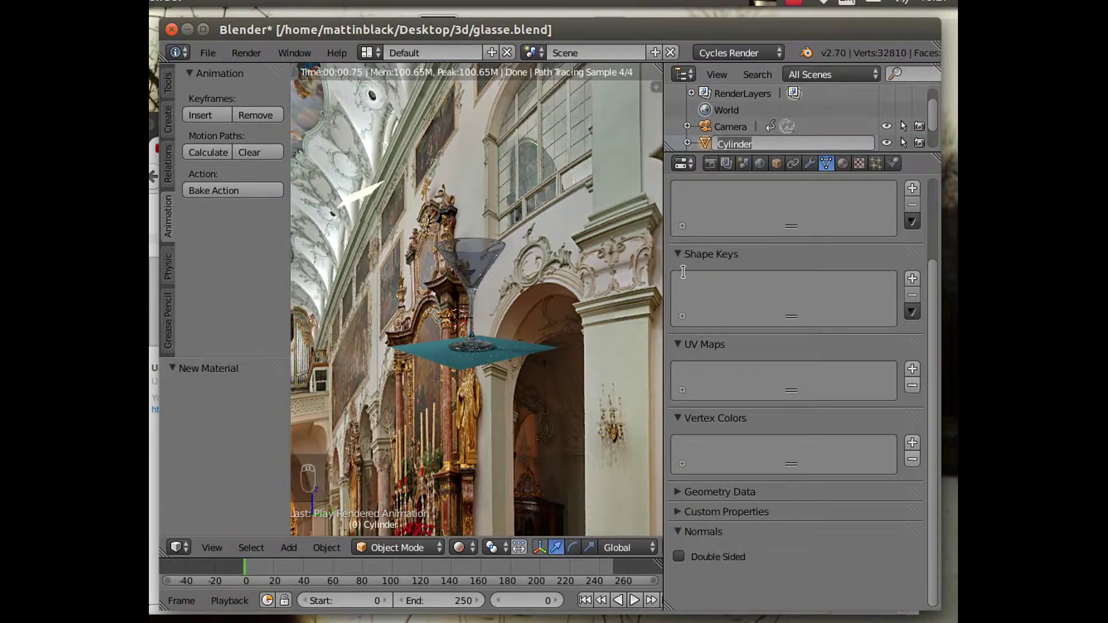
type("glass")
key("Return")
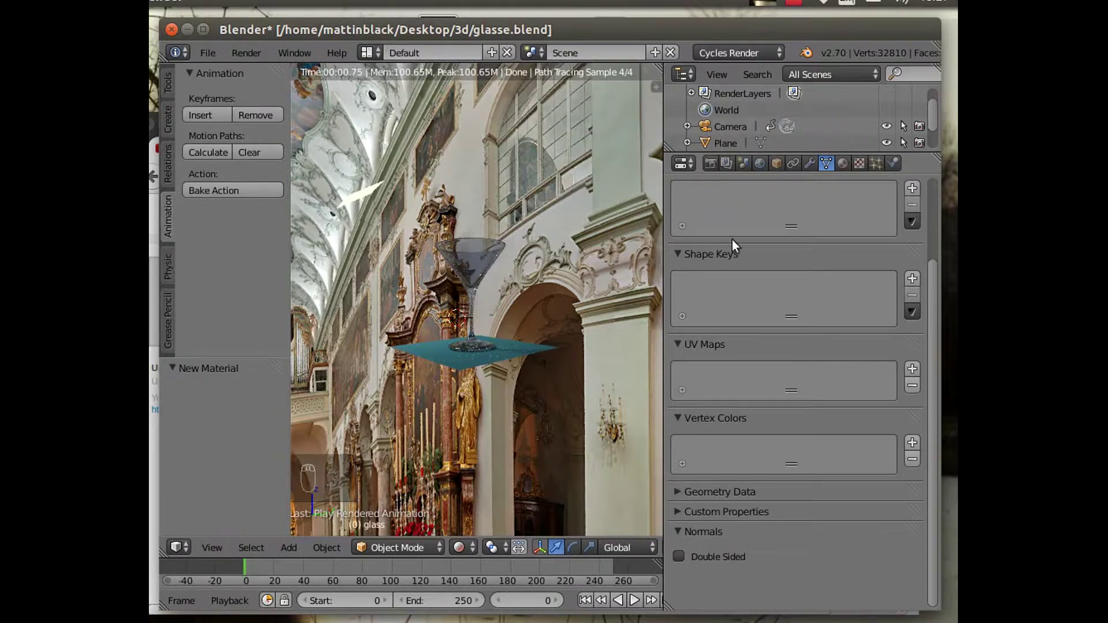
left_click(735, 127)
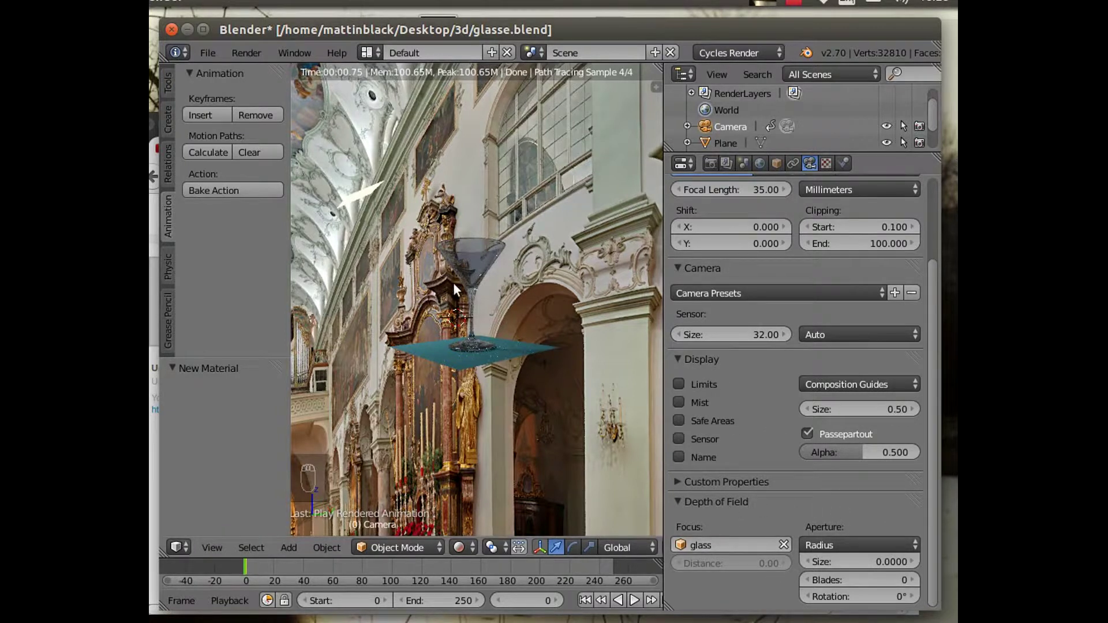
Switch to the Compositing screen layout and enable compositing nodes for the scene.
left_click(370, 52)
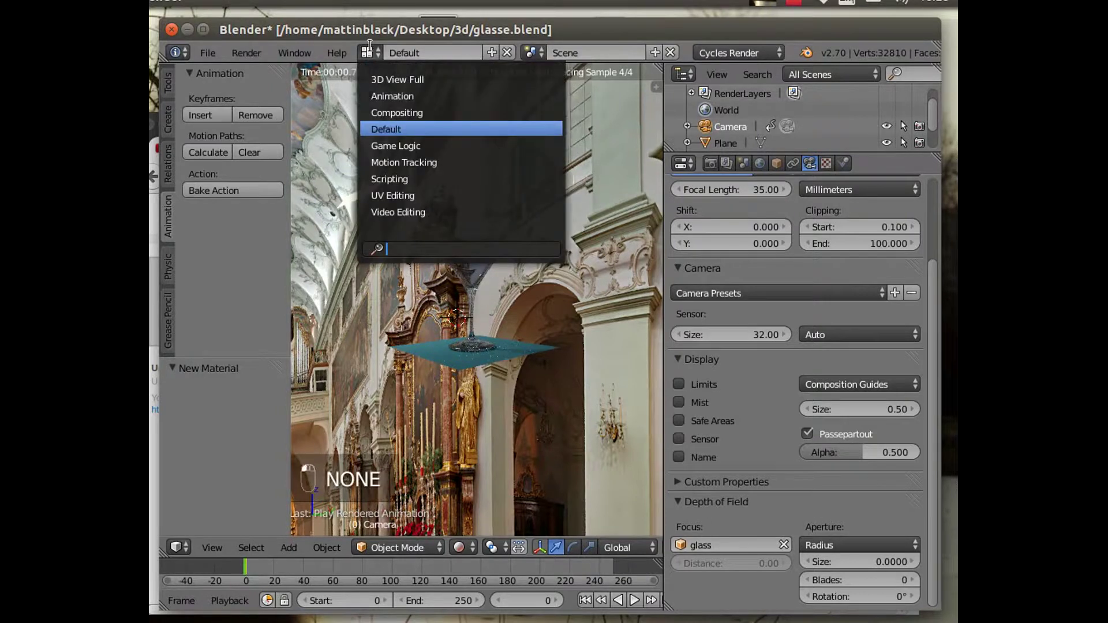
left_click(398, 114)
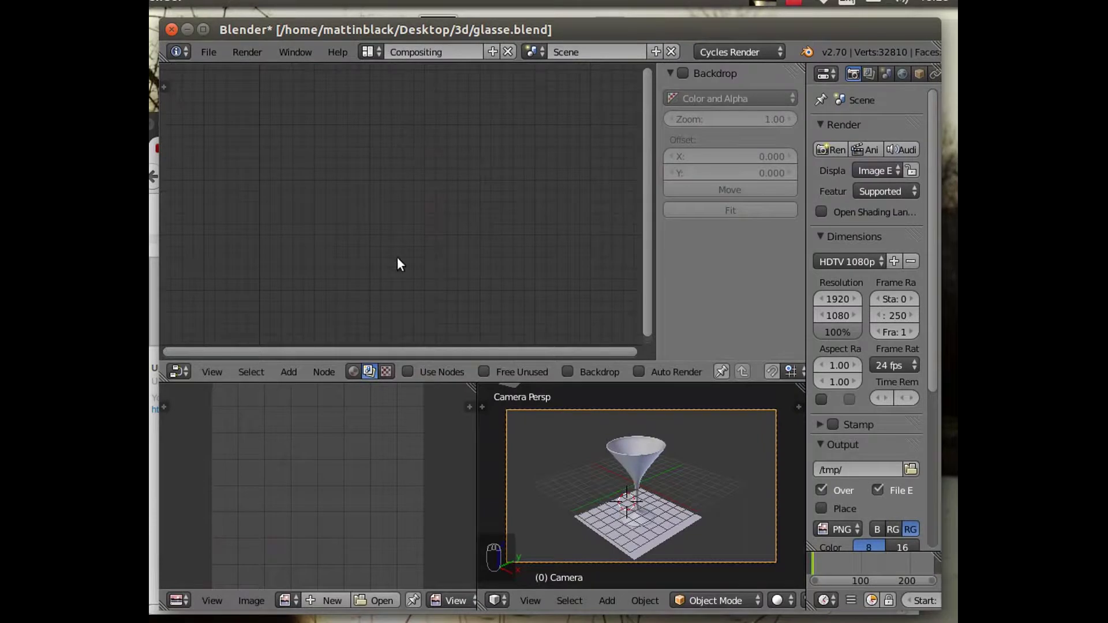
left_click(407, 373)
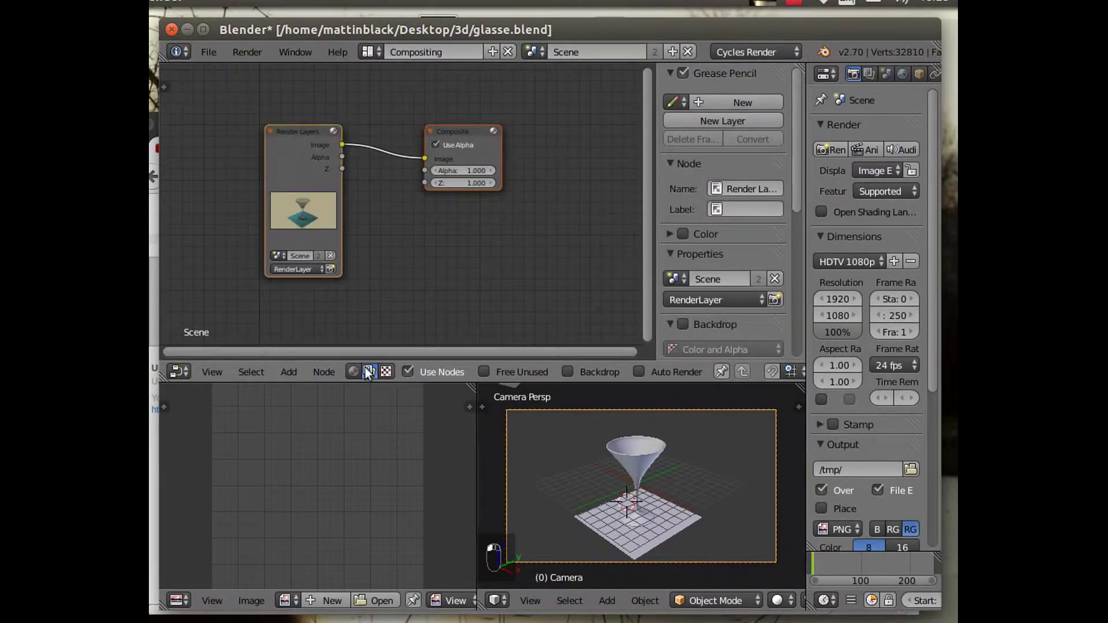
Add a Viewer output node at the far end of the compositing tree and move the Composite node above it.
left_click(285, 371)
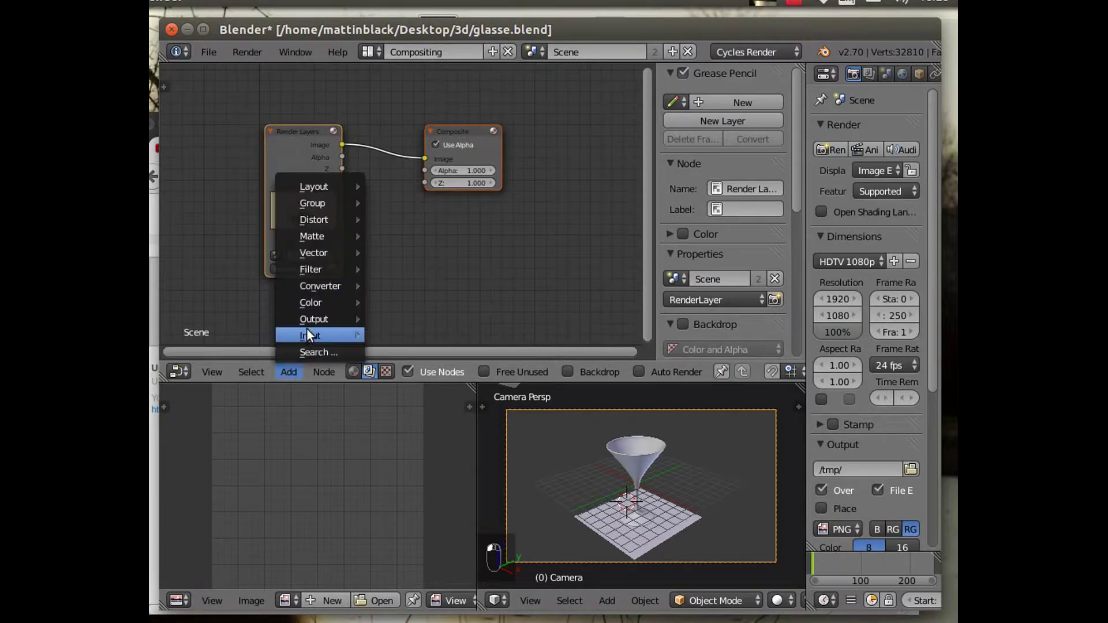
mouse_move(317, 309)
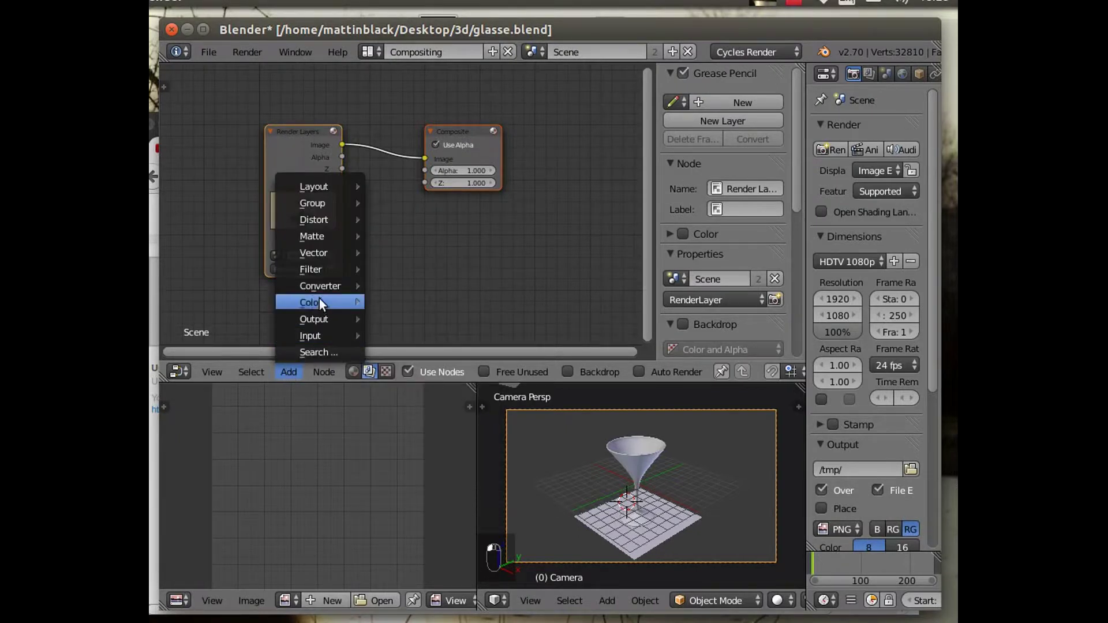
mouse_move(324, 318)
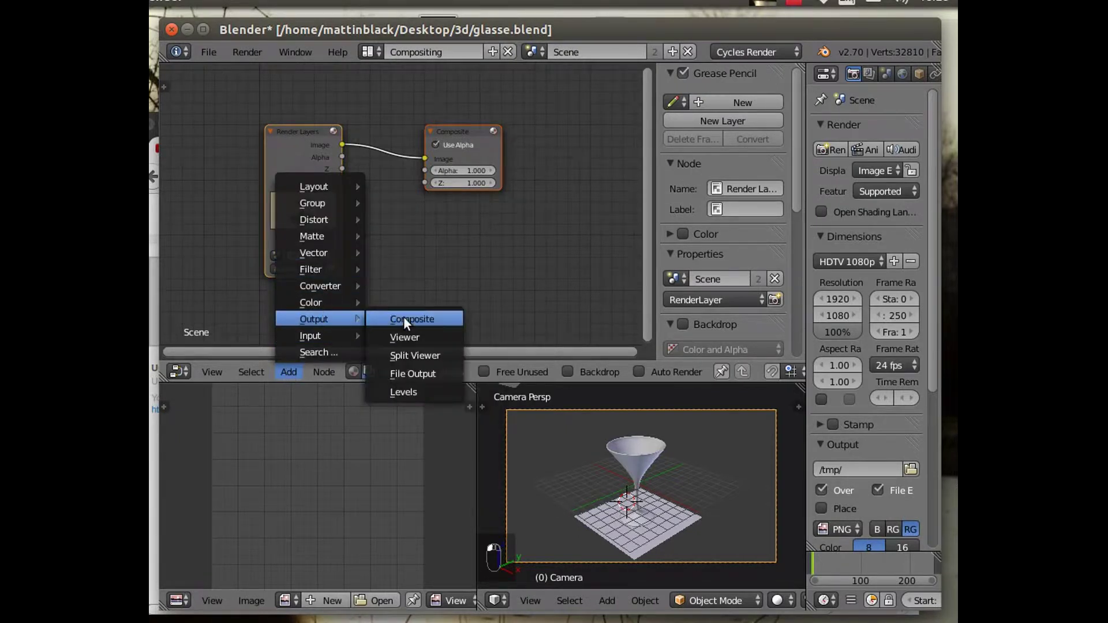
left_click(416, 333)
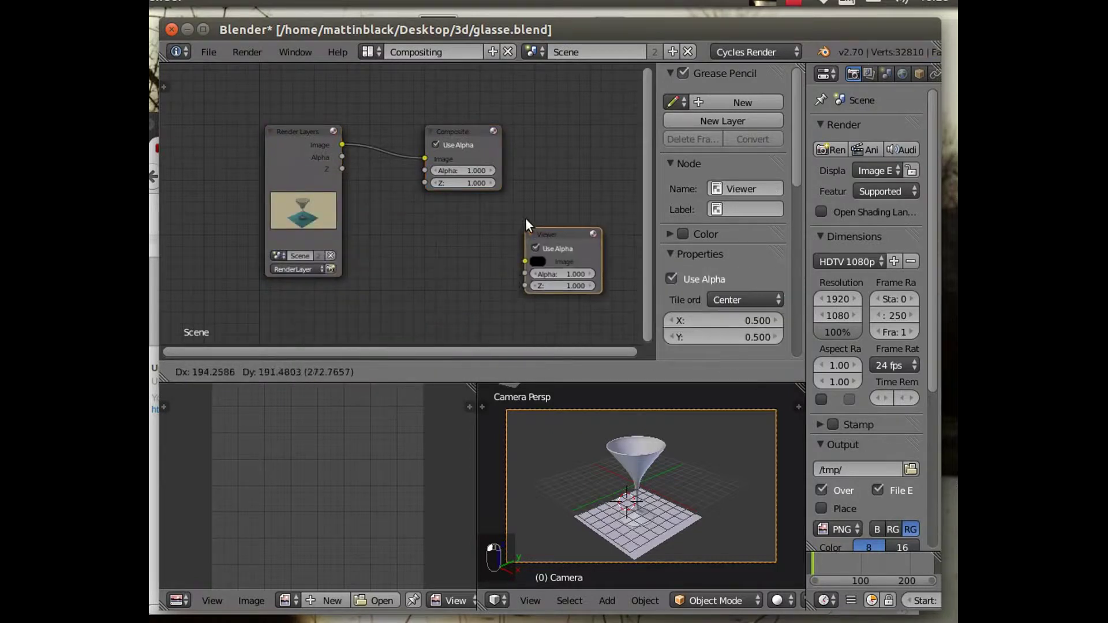
left_click(522, 202)
left_click(478, 129)
left_click_drag(479, 130, 569, 104)
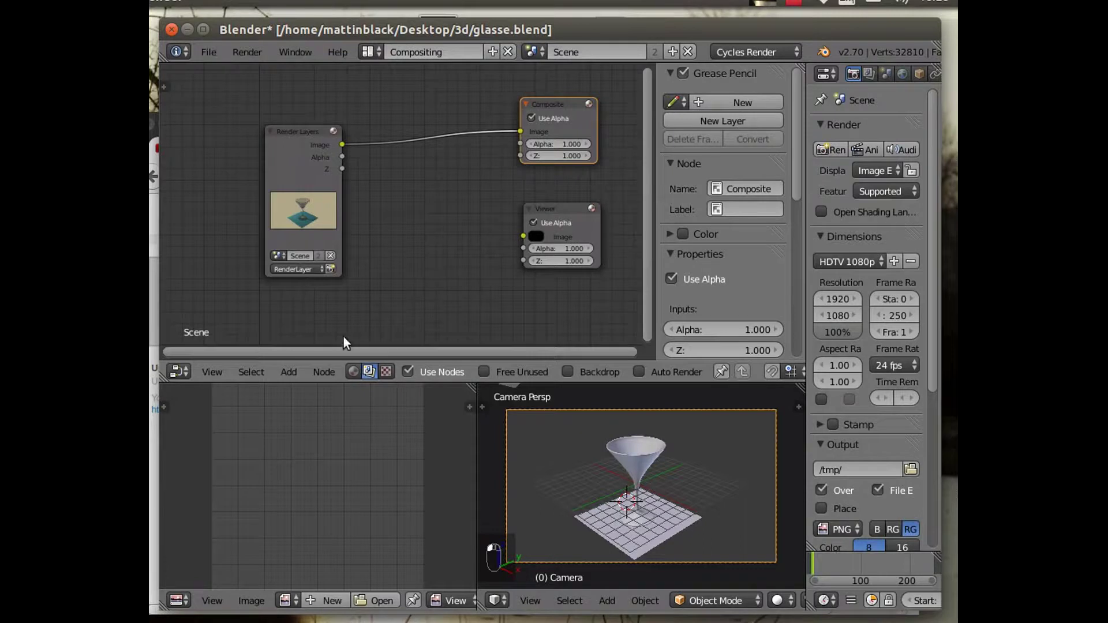
Insert a Defocus filter node between Render Layers and Composite, and link its image output to the Viewer node.
left_click(289, 372)
mouse_move(327, 269)
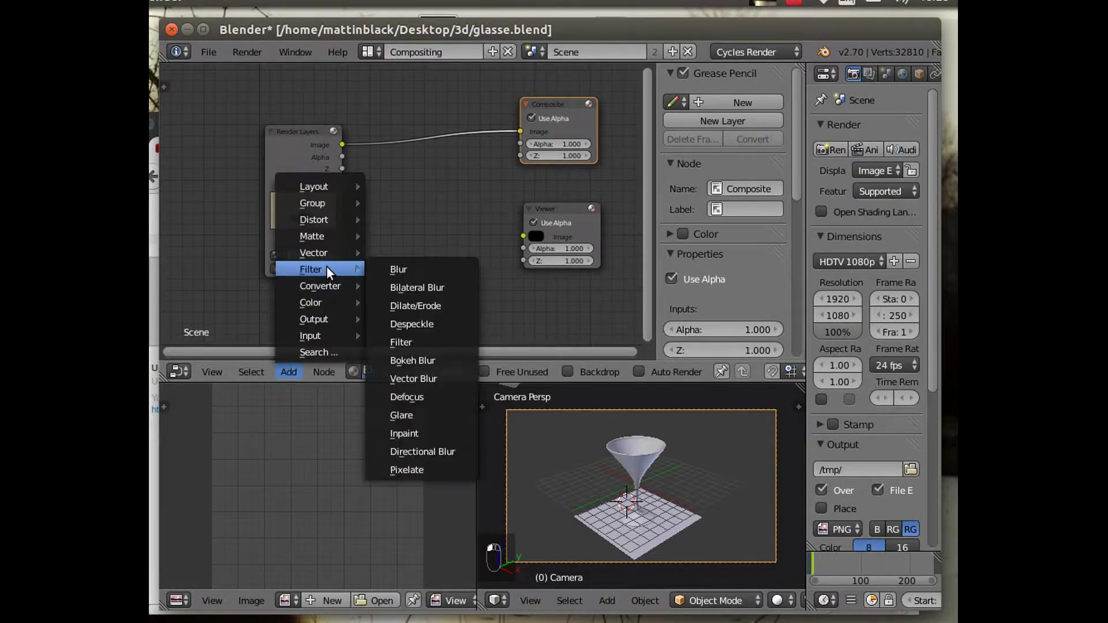
left_click(410, 396)
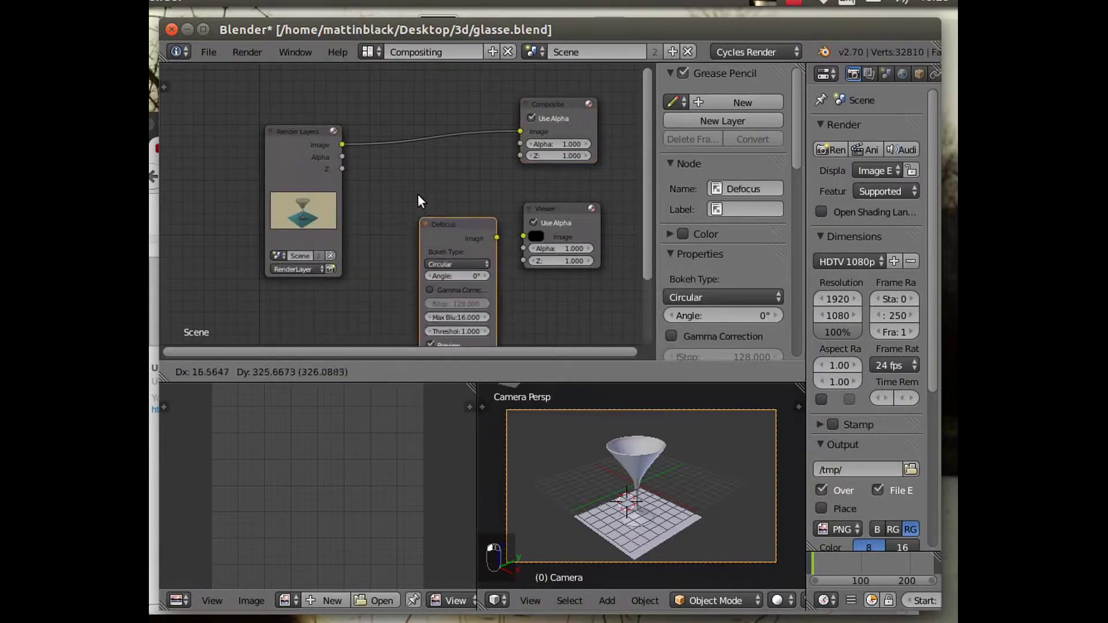
left_click(399, 99)
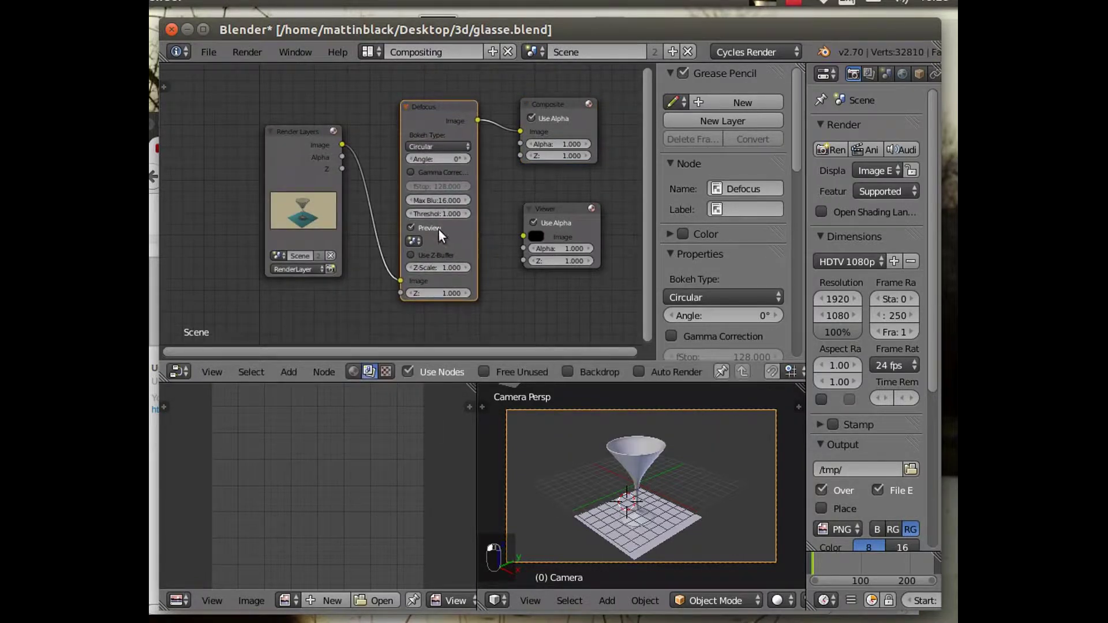
left_click_drag(479, 122, 518, 239)
Enable the backdrop in the node editor and set its zoom to 0.35.
left_click(567, 371)
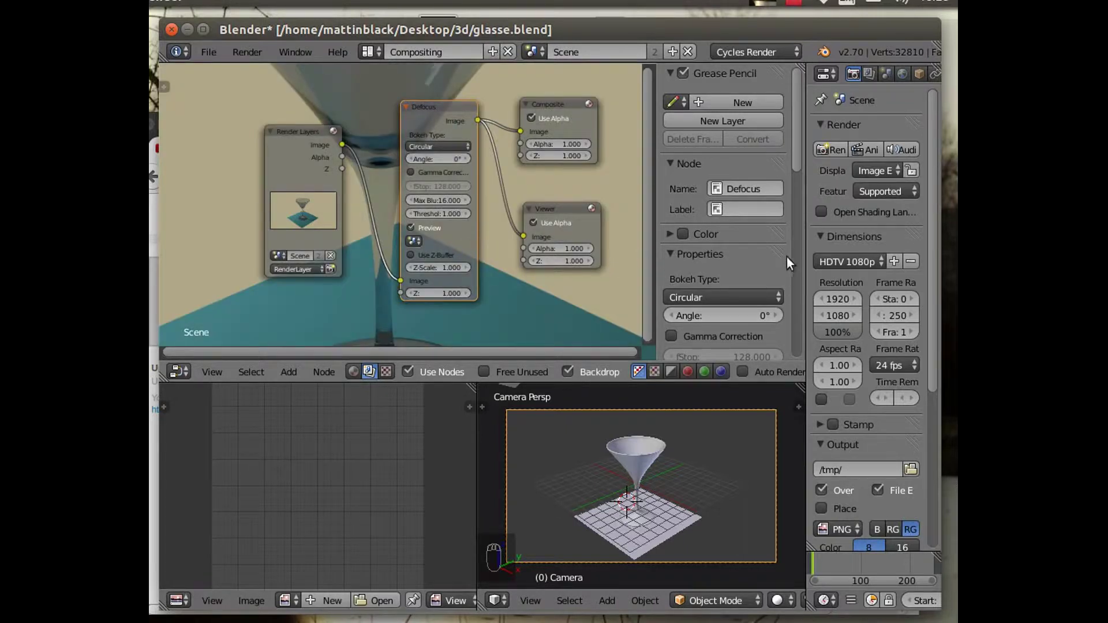
scroll(787, 208, "down", 5)
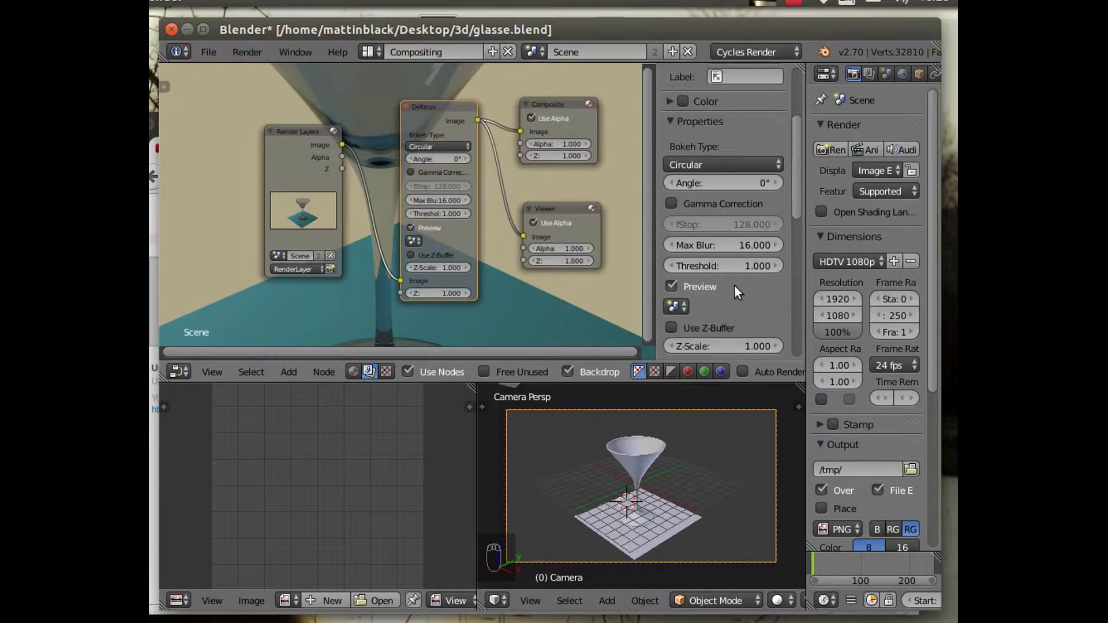
scroll(731, 283, "down", 3)
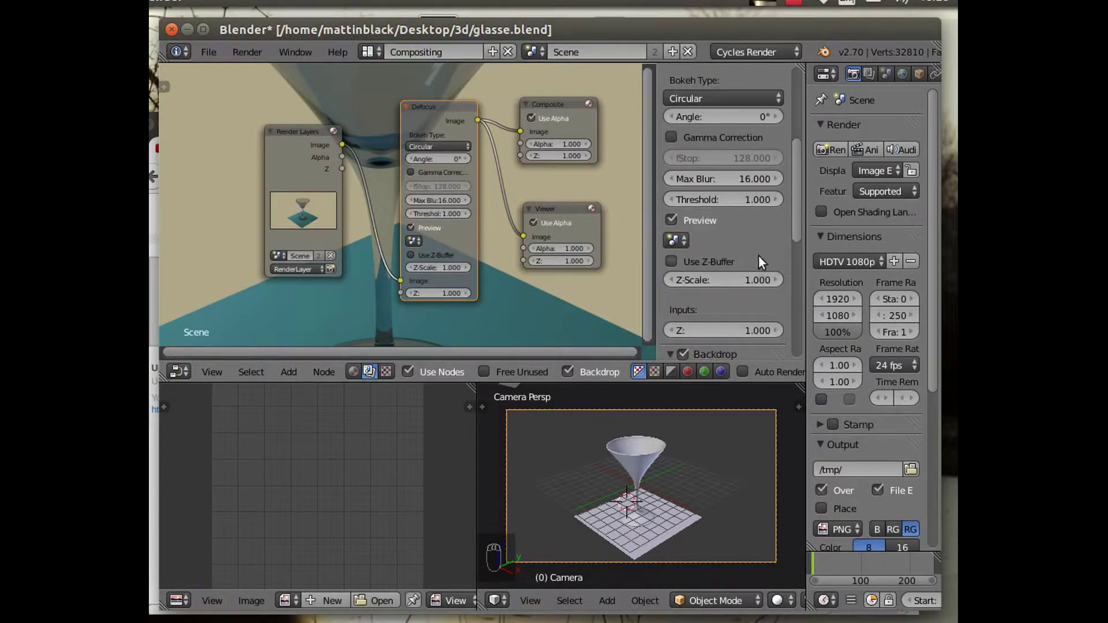
scroll(761, 244, "up", 3)
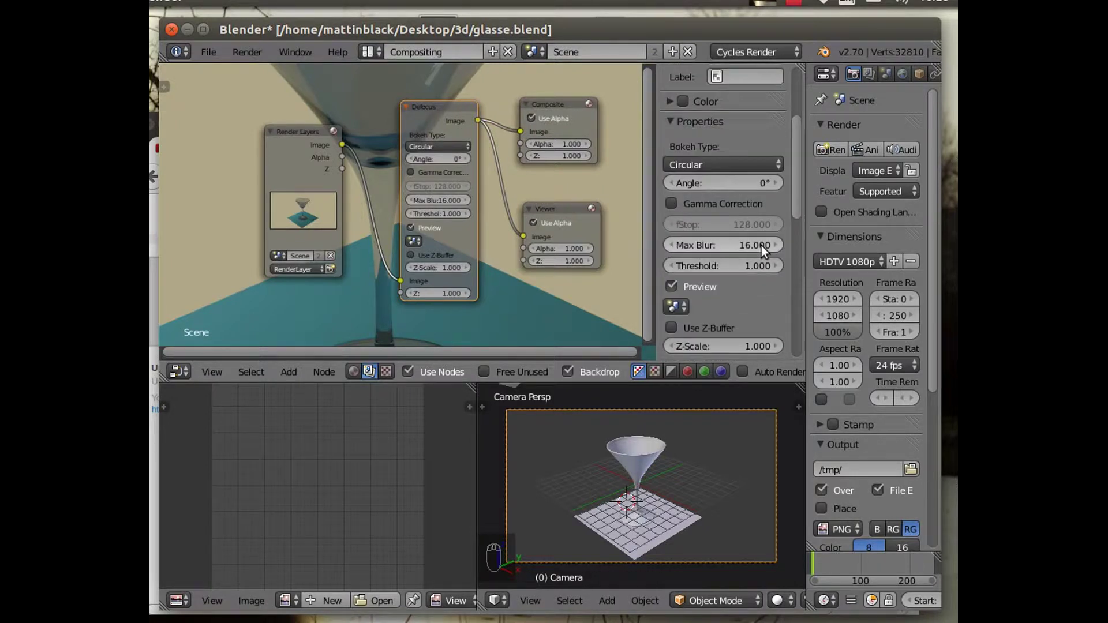
scroll(760, 244, "up", 3)
scroll(761, 243, "down", 6)
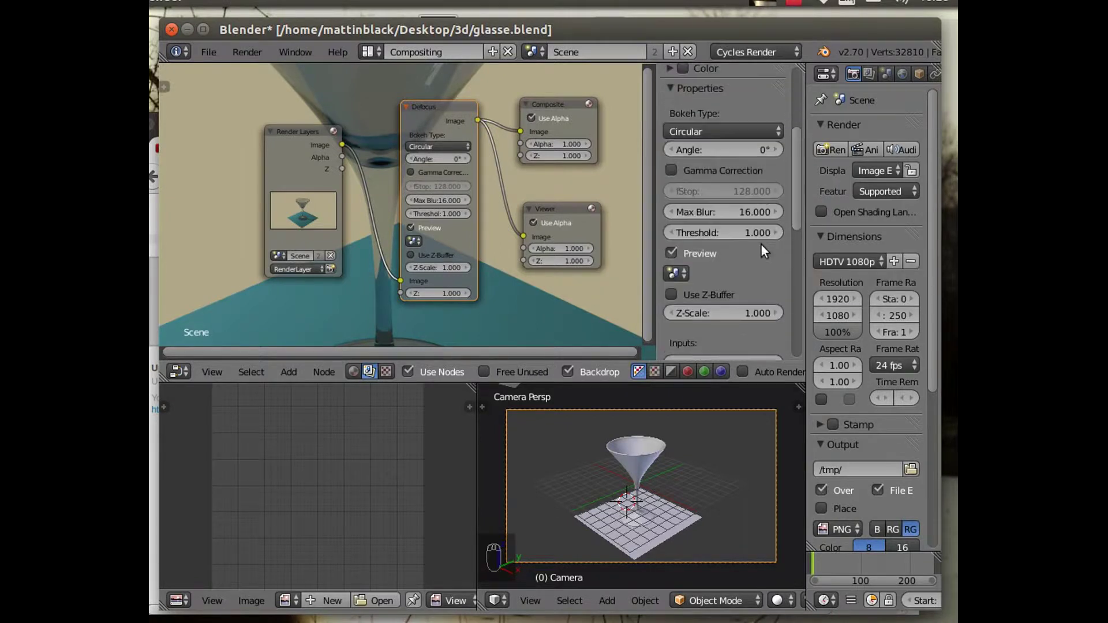
scroll(745, 249, "down", 4)
scroll(746, 254, "down", 7)
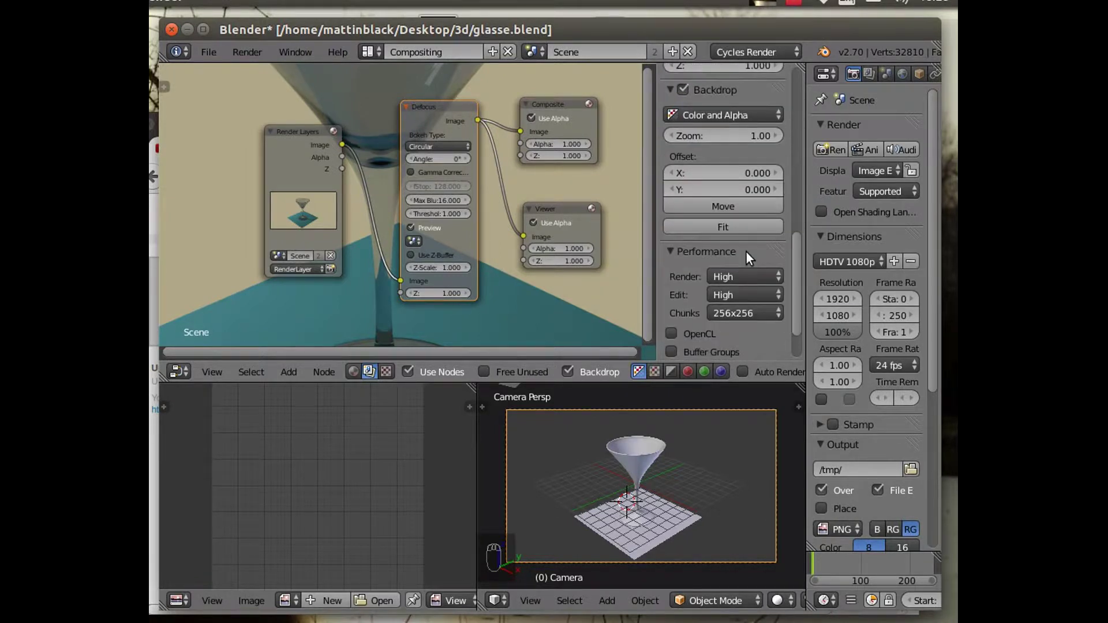
scroll(746, 252, "up", 1)
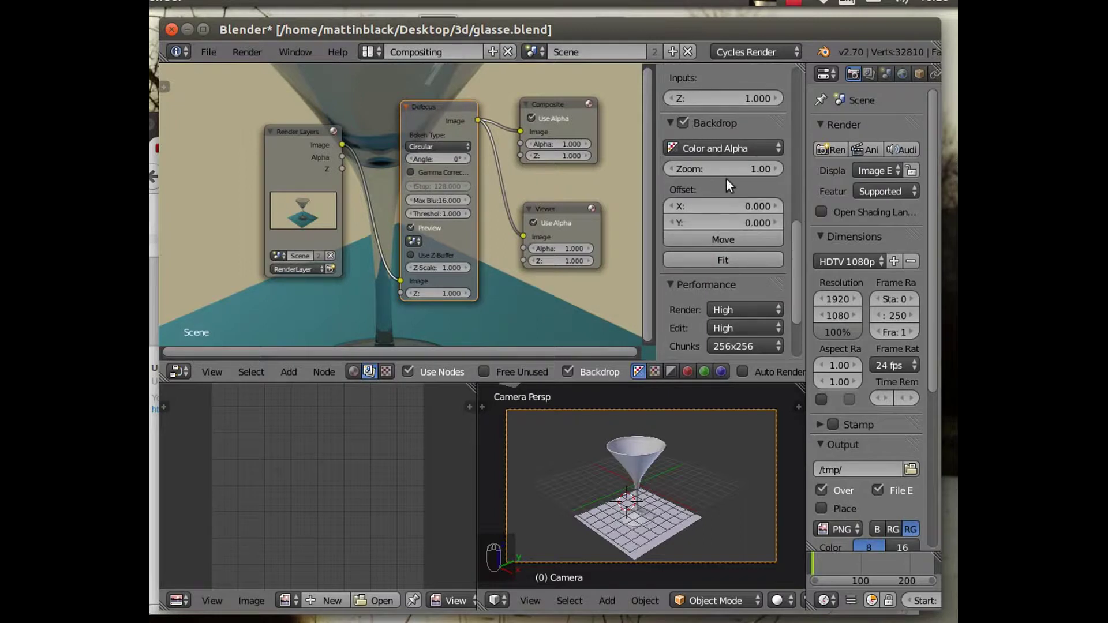
left_click_drag(733, 166, 679, 167)
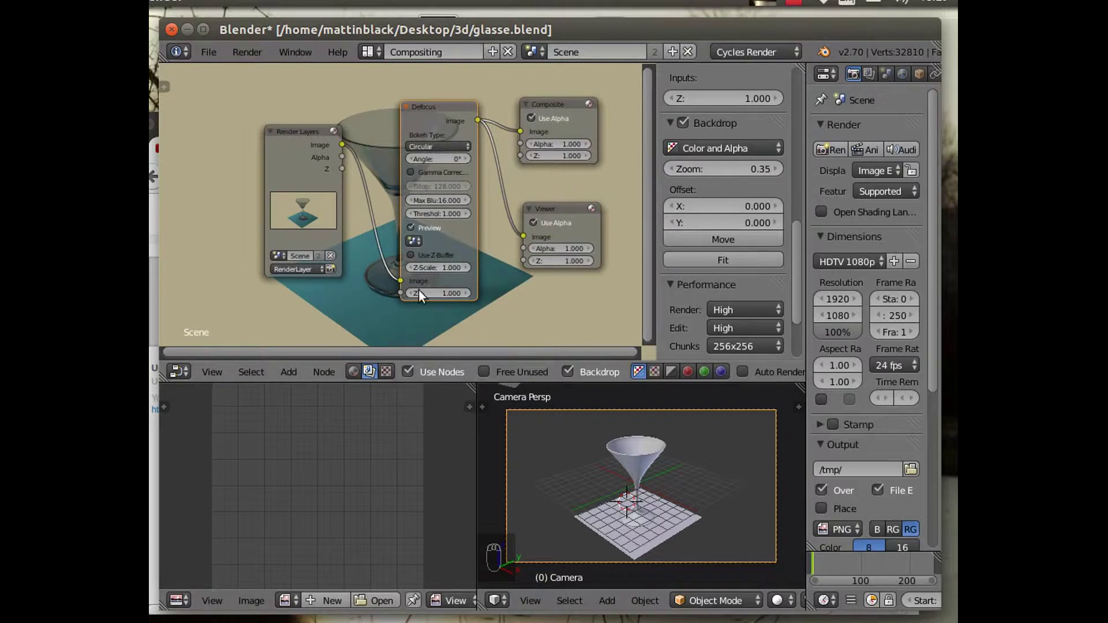
Render the scene image and zoom out the render result to see the whole glass.
left_click(245, 53)
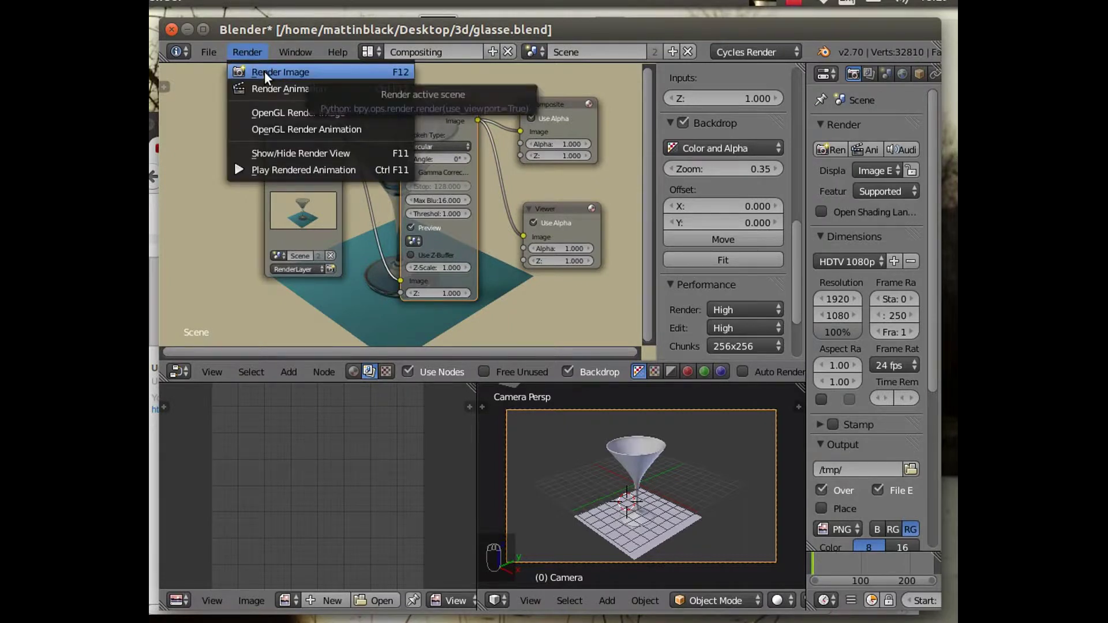
left_click(264, 71)
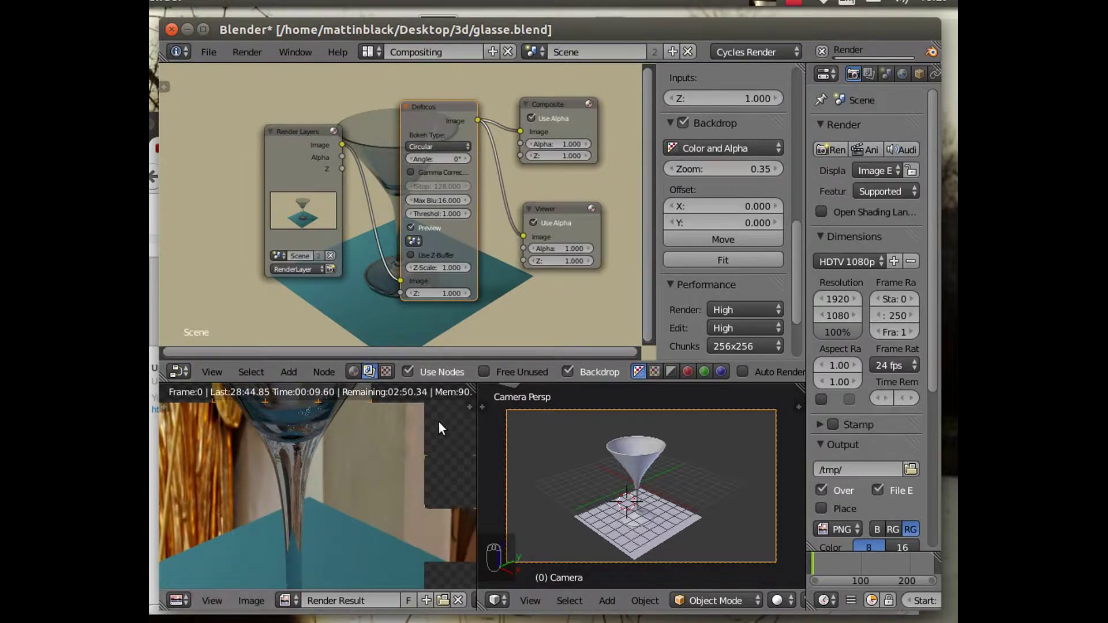
scroll(383, 452, "down", 6)
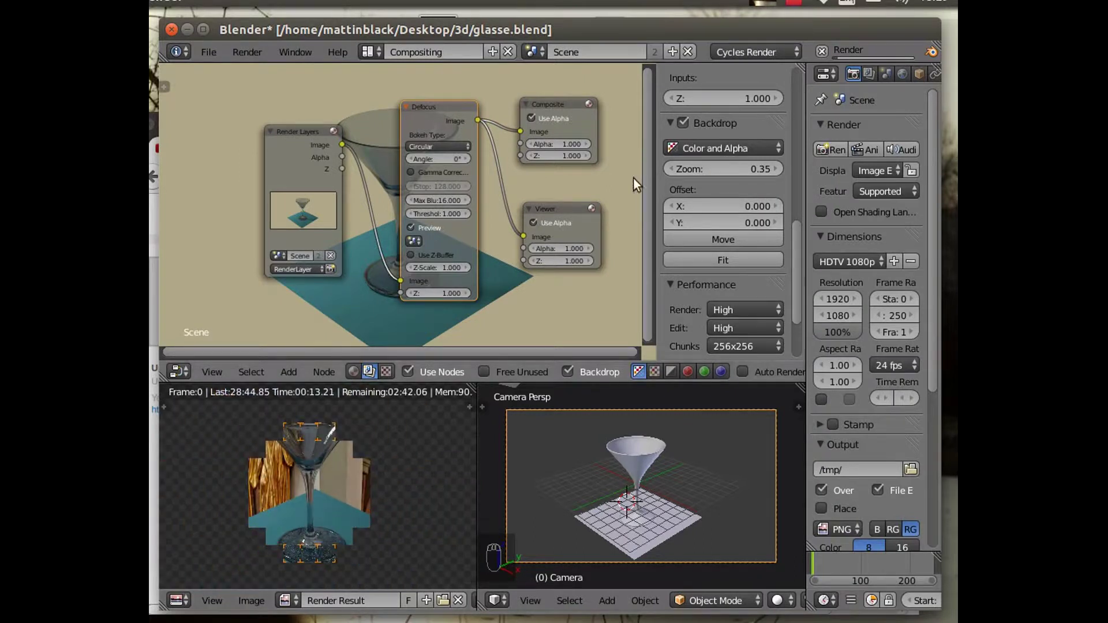
left_click(794, 2)
left_click(808, 34)
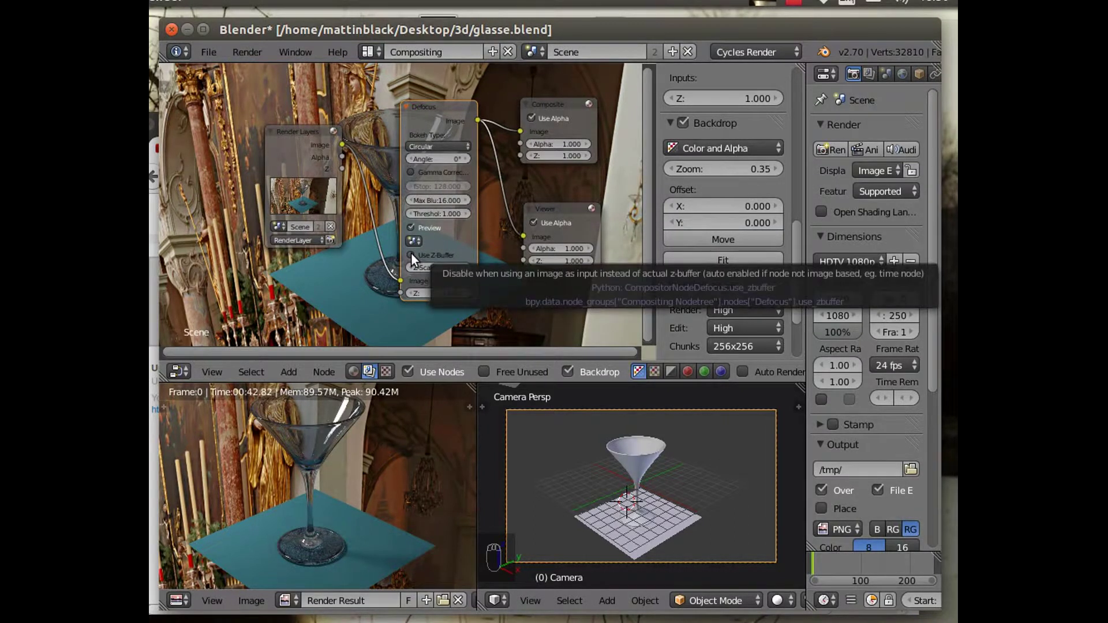
Link the Render Layers Z output to the Defocus node's Z input and enable Use Z-Buffer.
left_click_drag(344, 171, 400, 291)
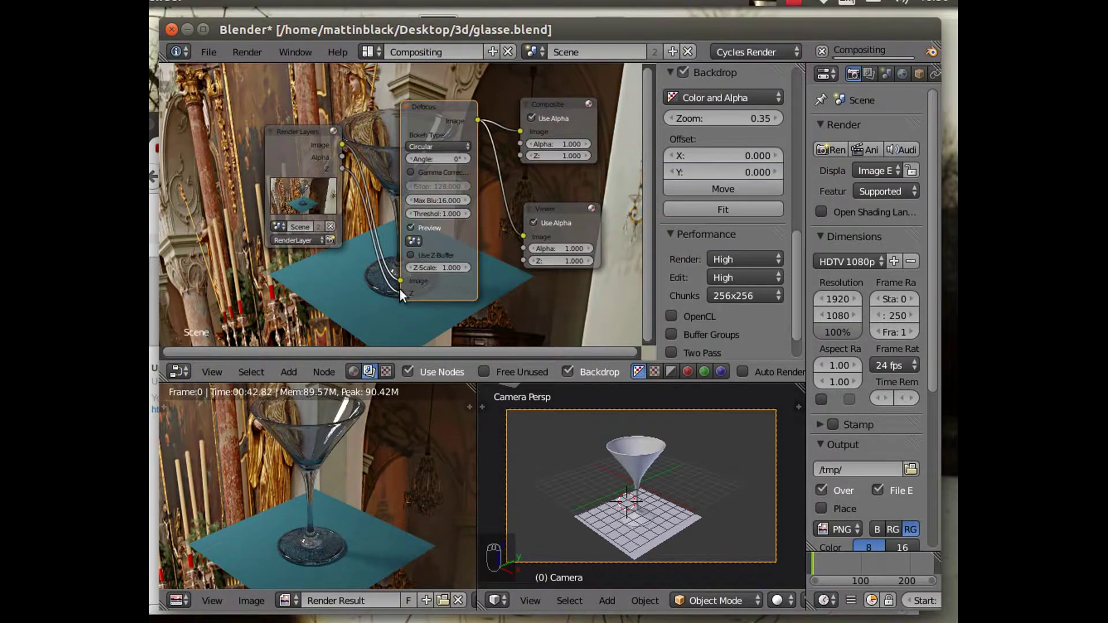
left_click(409, 256)
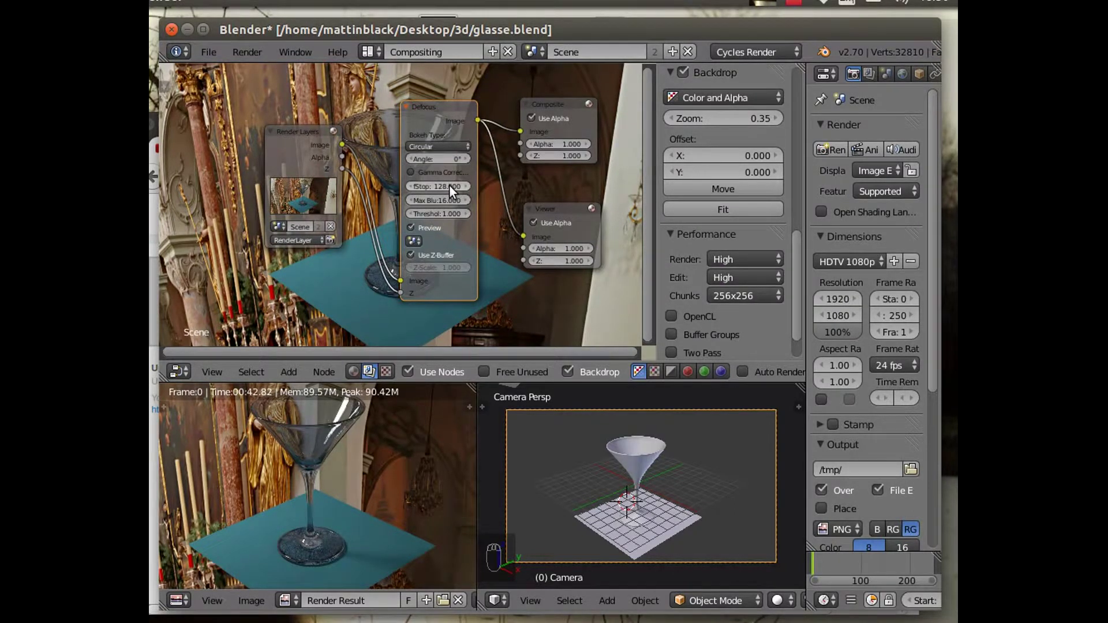
Lower the Defocus node's fStop to 1.300 and raise its Max Blur to 21.700.
left_click_drag(449, 186, 447, 186)
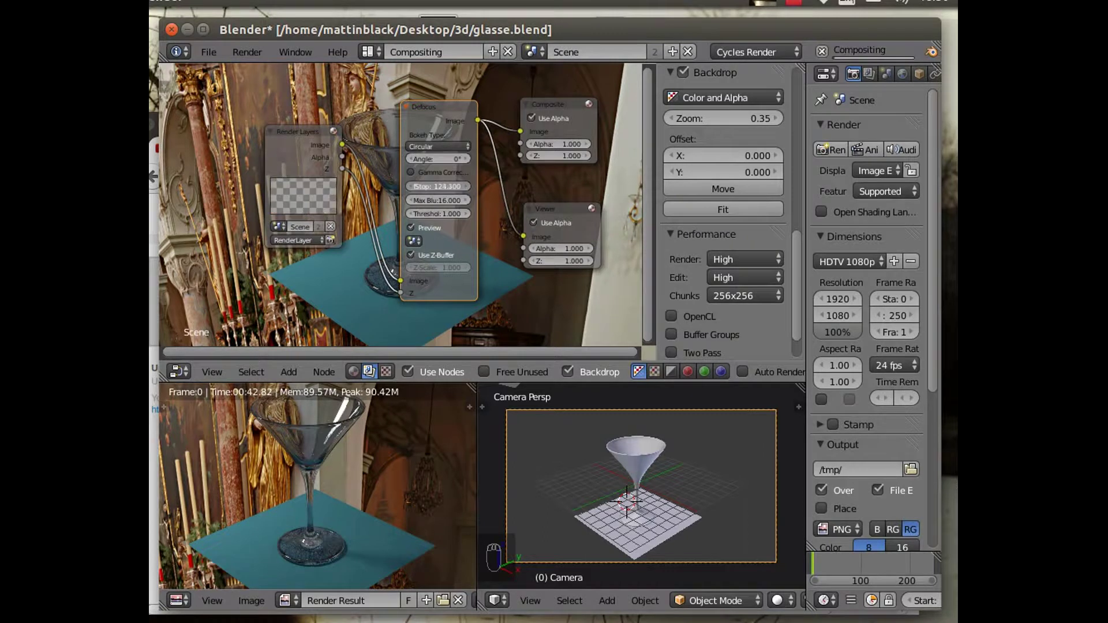
mouse_move(446, 186)
left_mouse_down()
mouse_move(456, 185)
mouse_move(439, 186)
left_mouse_up()
mouse_move(449, 182)
left_mouse_down()
mouse_move(468, 179)
mouse_move(439, 186)
mouse_move(466, 184)
left_mouse_up()
left_click_drag(452, 189, 452, 188)
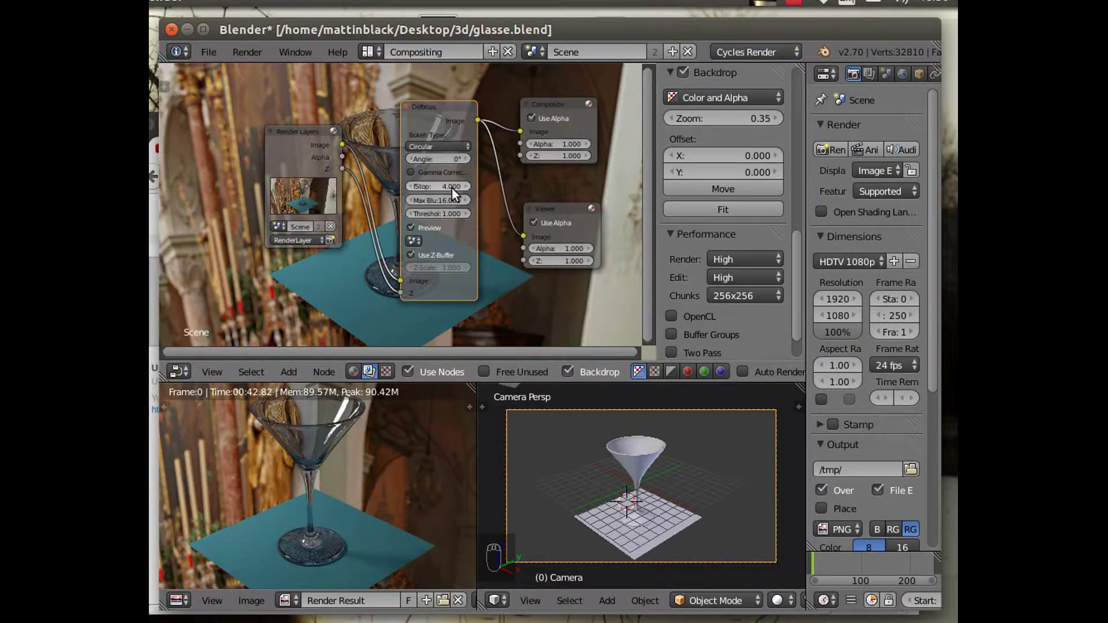
mouse_move(427, 203)
left_mouse_down()
mouse_move(454, 203)
mouse_move(420, 203)
left_mouse_up()
left_click_drag(439, 186, 426, 186)
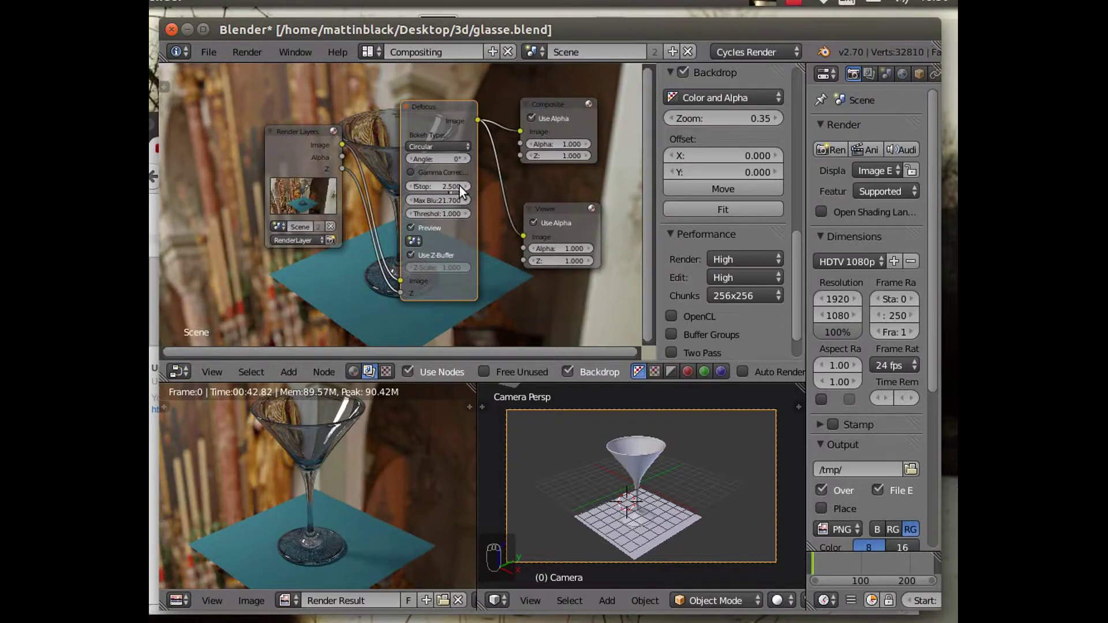
left_click_drag(455, 184, 446, 184)
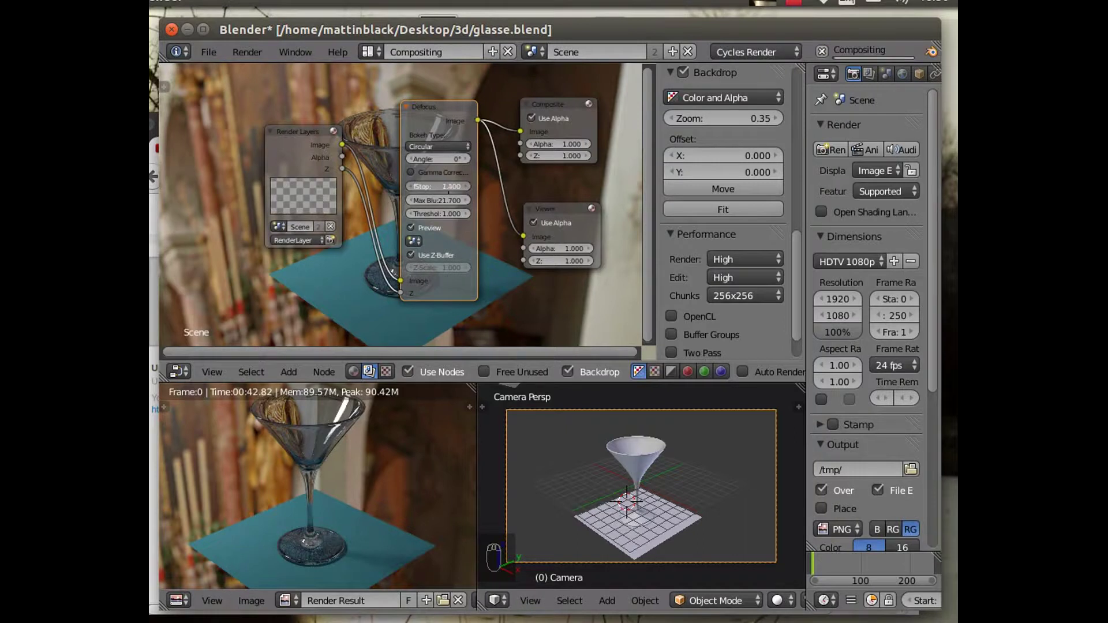
Raise the Defocus node's Max Blur to 66.900.
left_click_drag(421, 200, 456, 200)
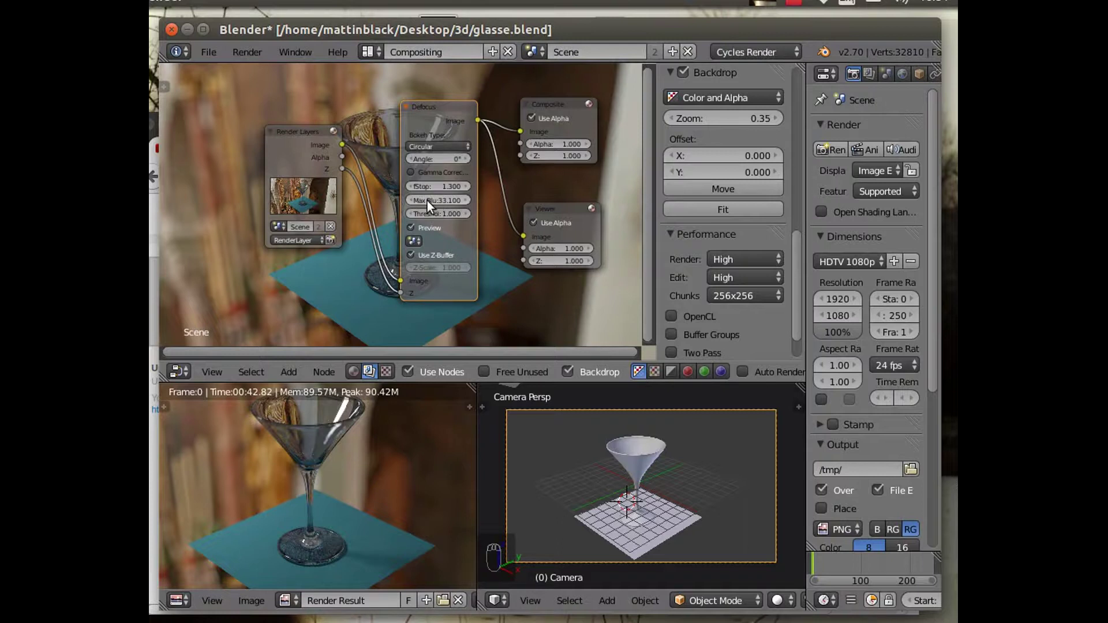
left_click_drag(426, 198, 447, 199)
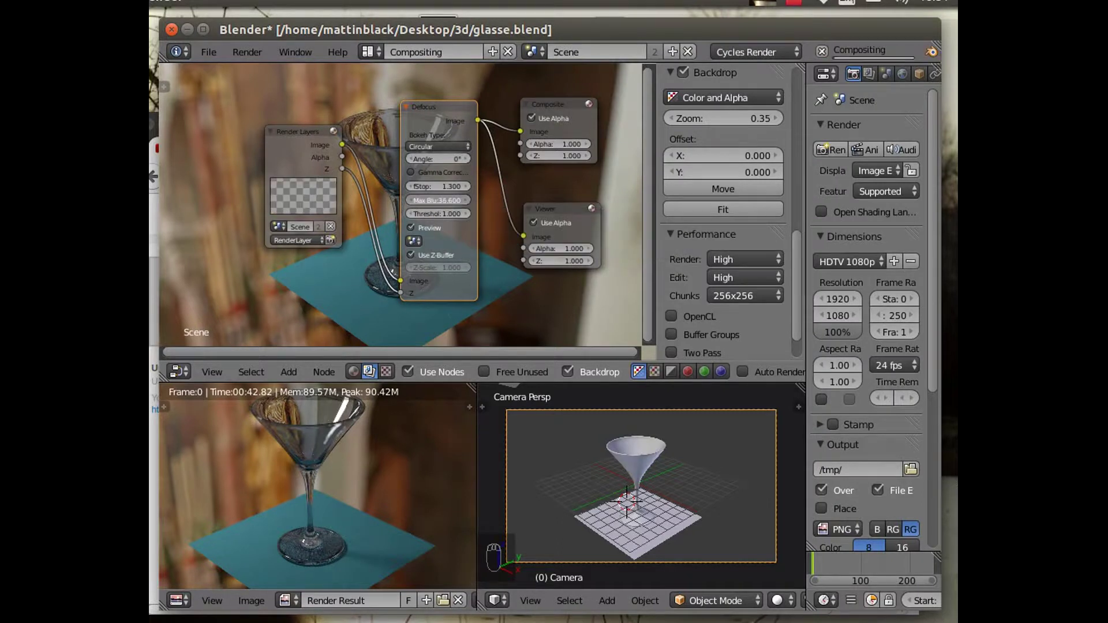
left_click_drag(447, 198, 421, 213)
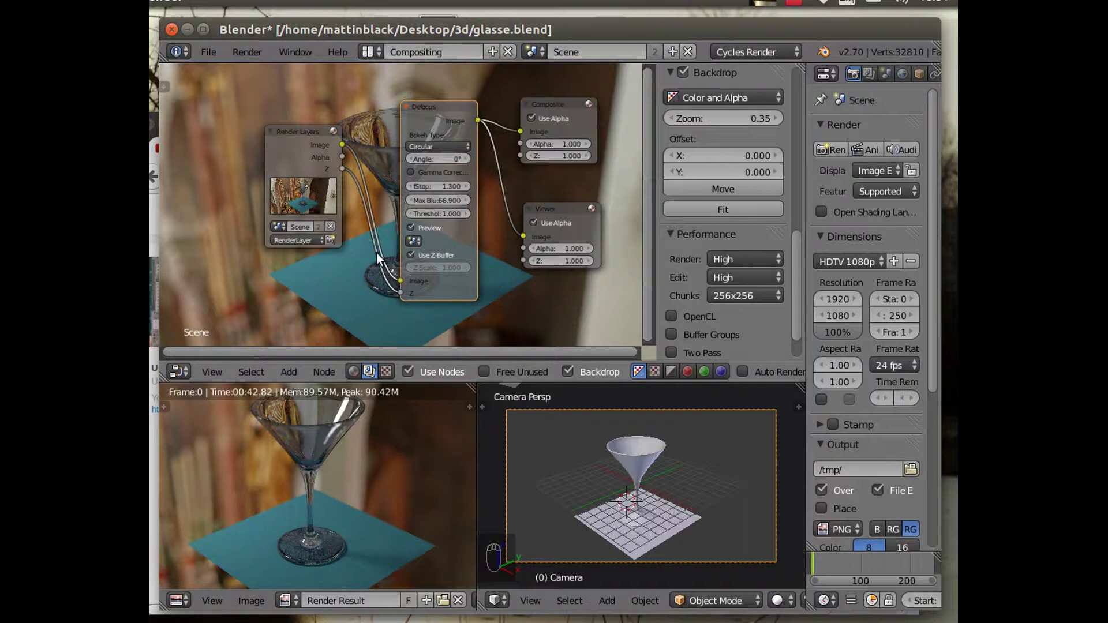
Switch to the Default screen layout and set the viewport shading to Solid.
left_click(366, 51)
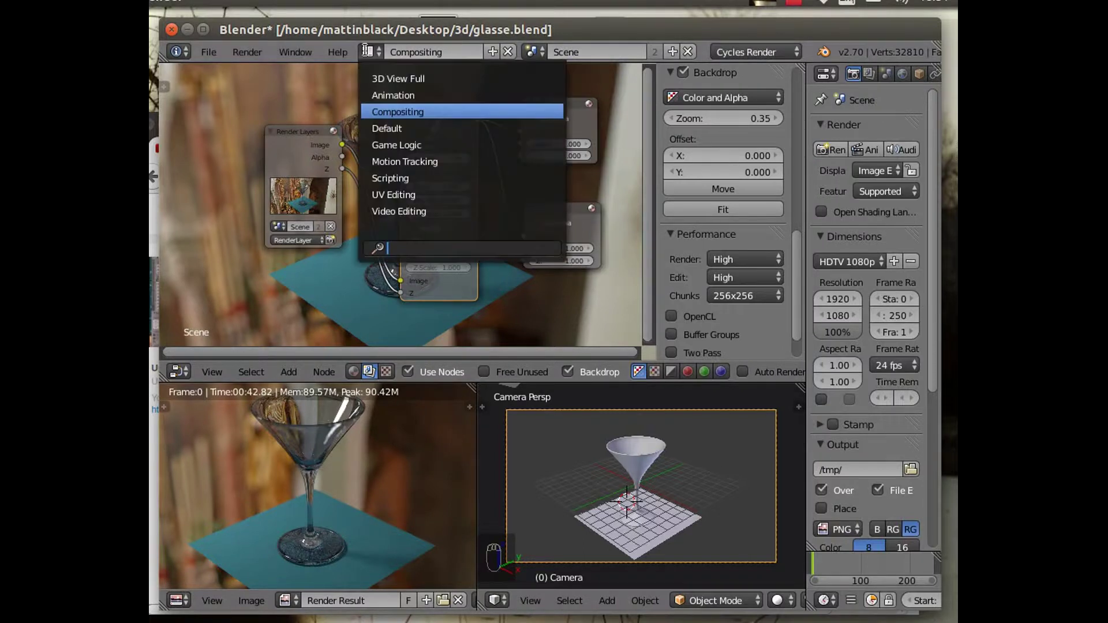
left_click(391, 129)
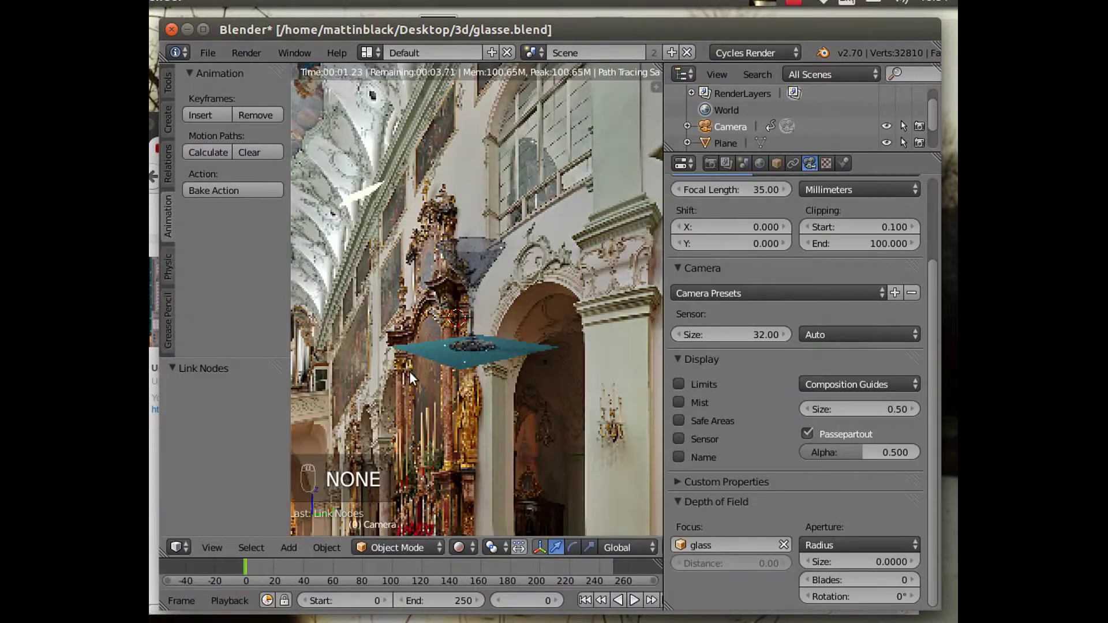
left_click(463, 546)
left_click(492, 491)
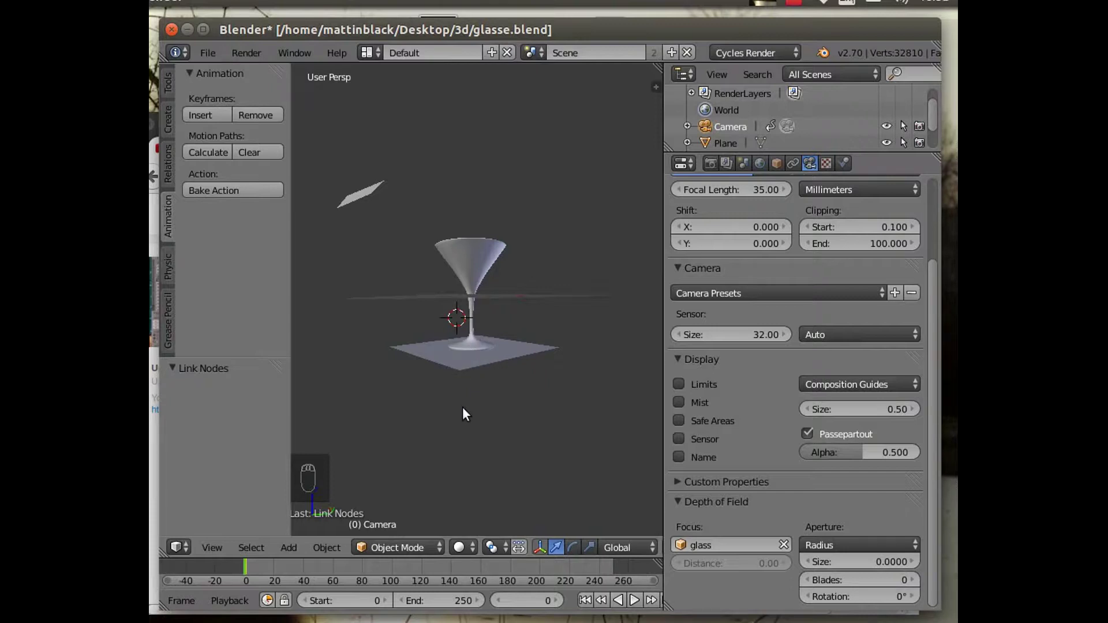
Select the glass and snap the 3D cursor to it.
mouse_move(466, 389)
middle_mouse_down()
mouse_move(457, 449)
mouse_move(456, 389)
middle_mouse_up()
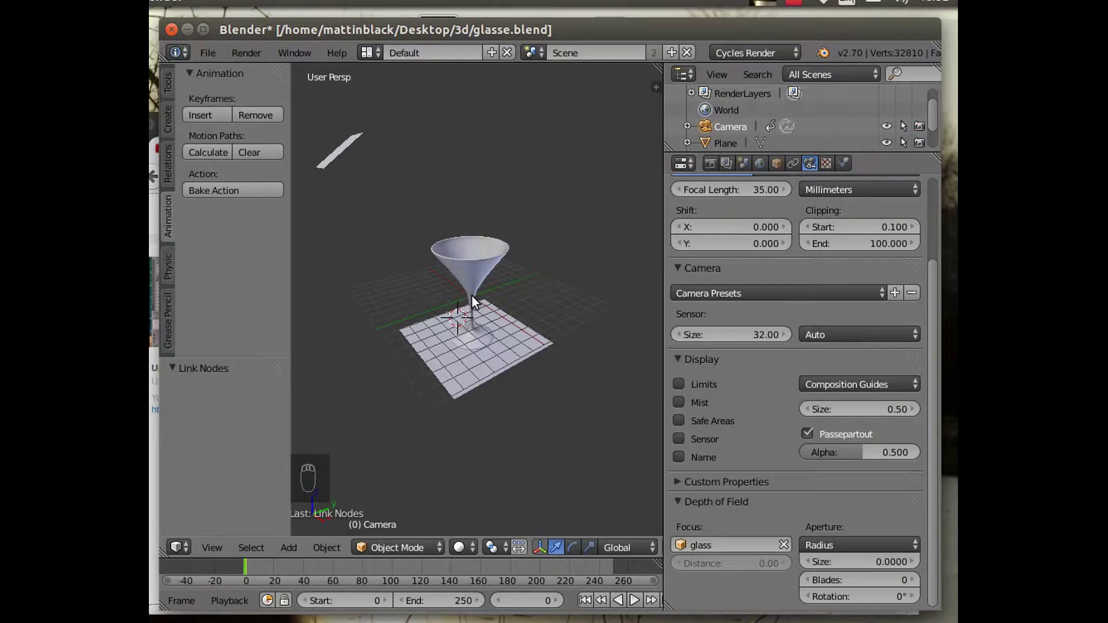
right_click(475, 271)
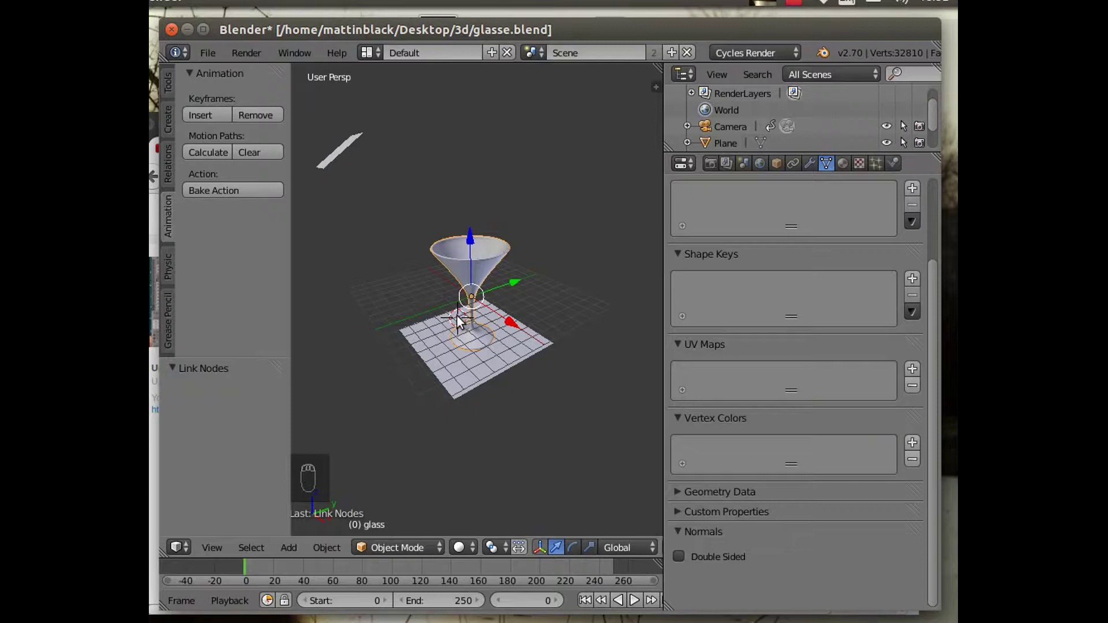
left_click(321, 548)
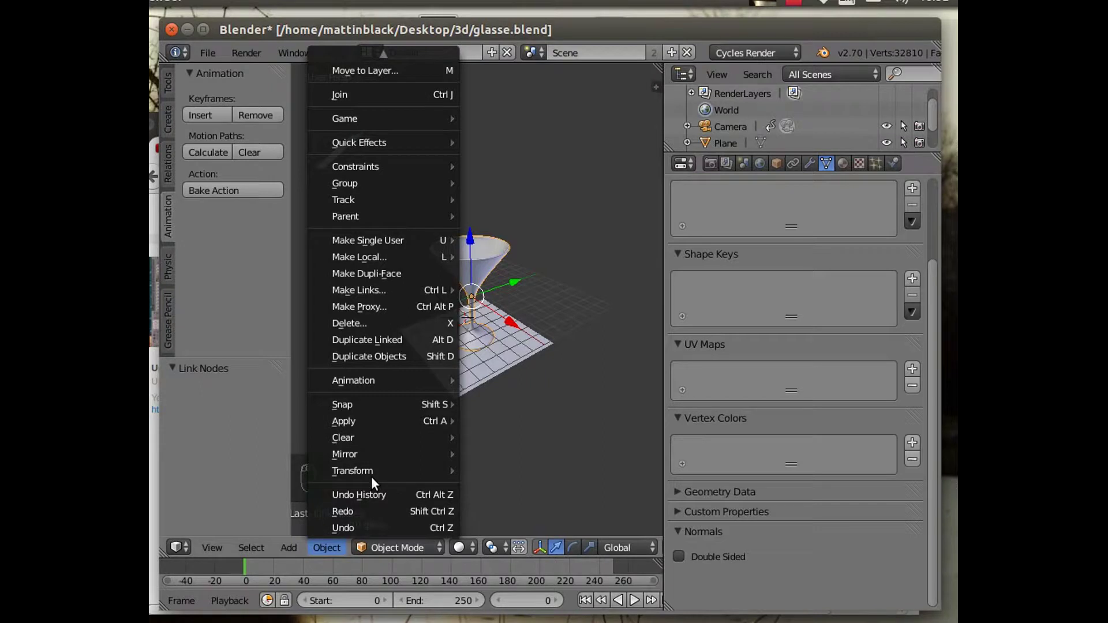
mouse_move(380, 401)
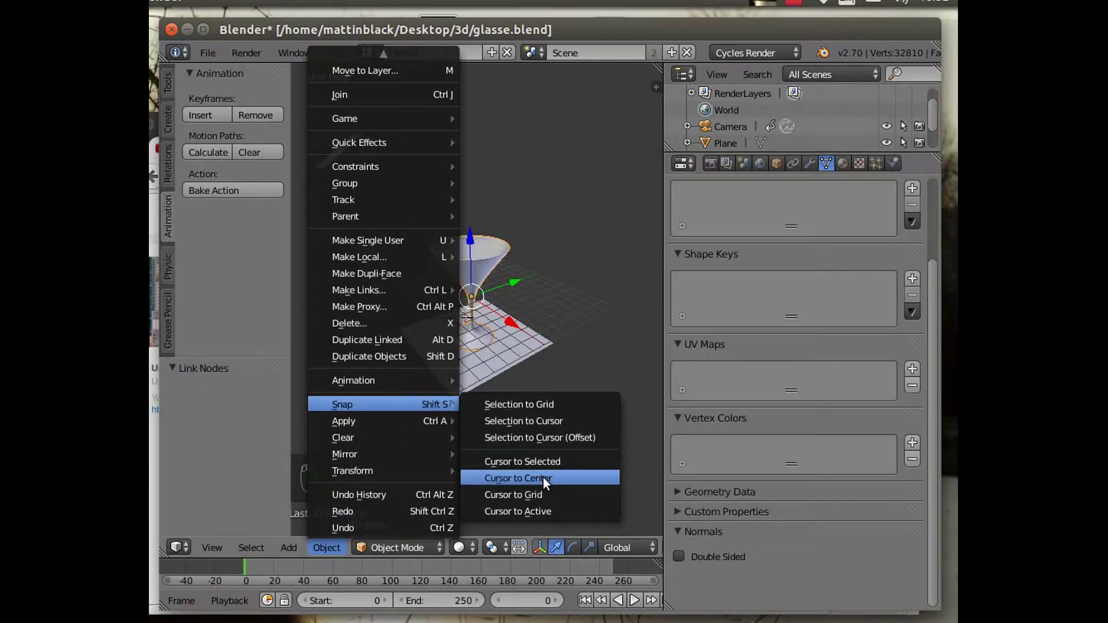
left_click(539, 462)
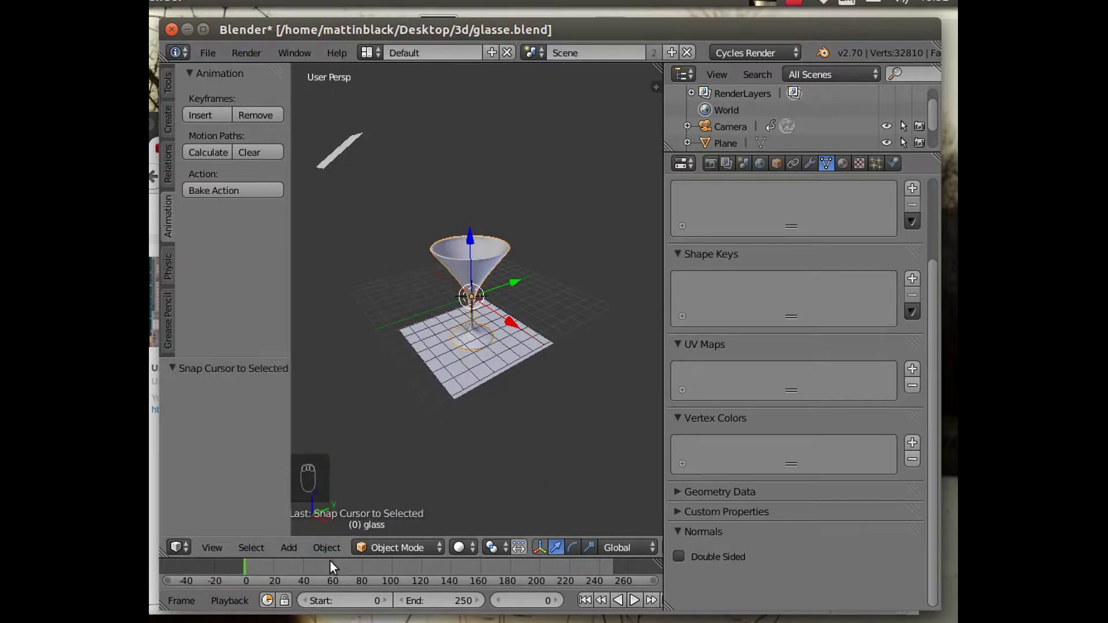
Add a plane mesh at the 3D cursor.
left_click(285, 547)
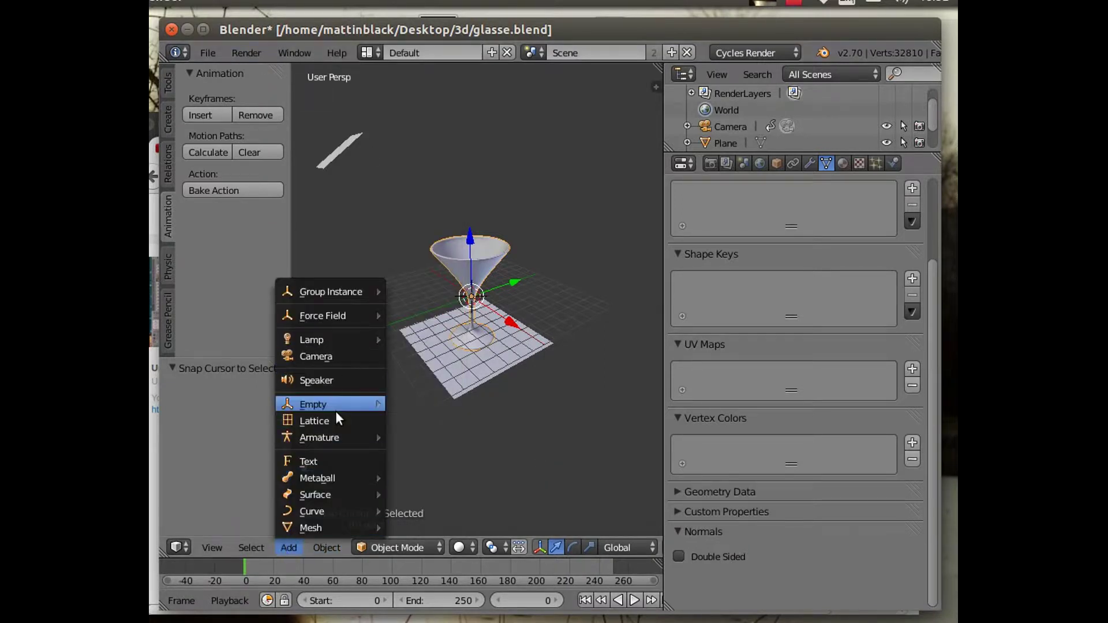
mouse_move(328, 525)
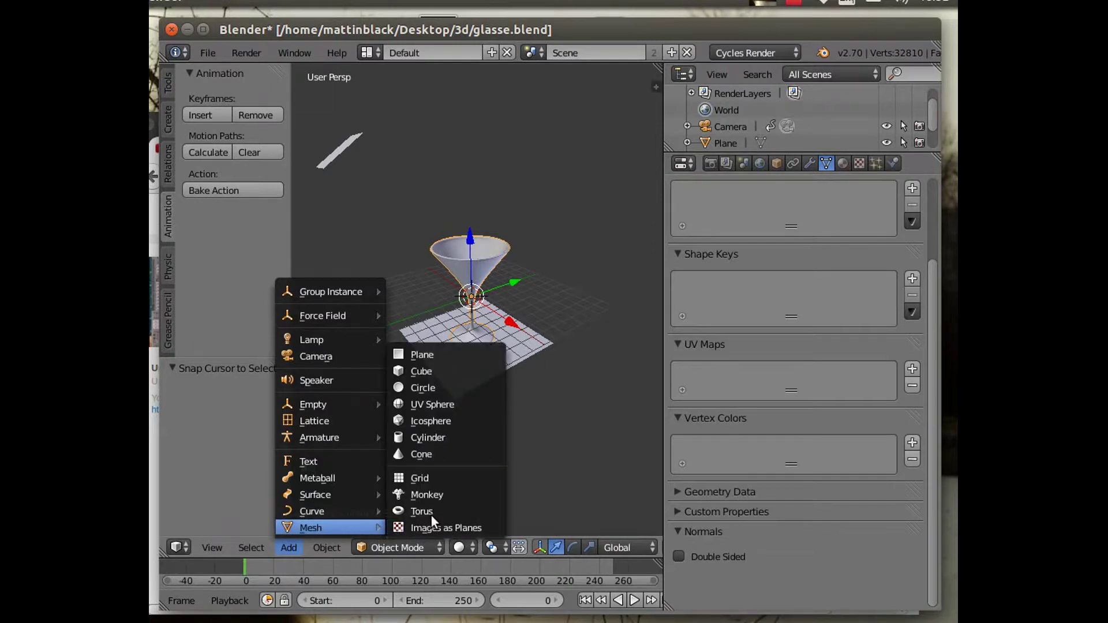
left_click(431, 355)
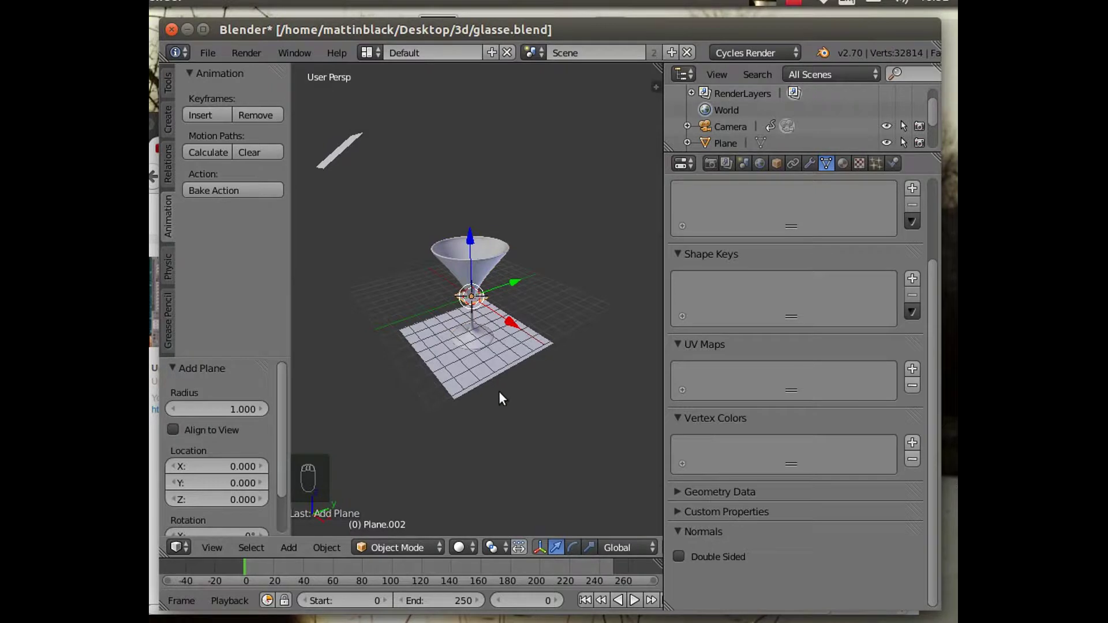
Scale the new plane up by about 4.262 and again by about 2.047, and lower it about 3.401 along Z.
key("s")
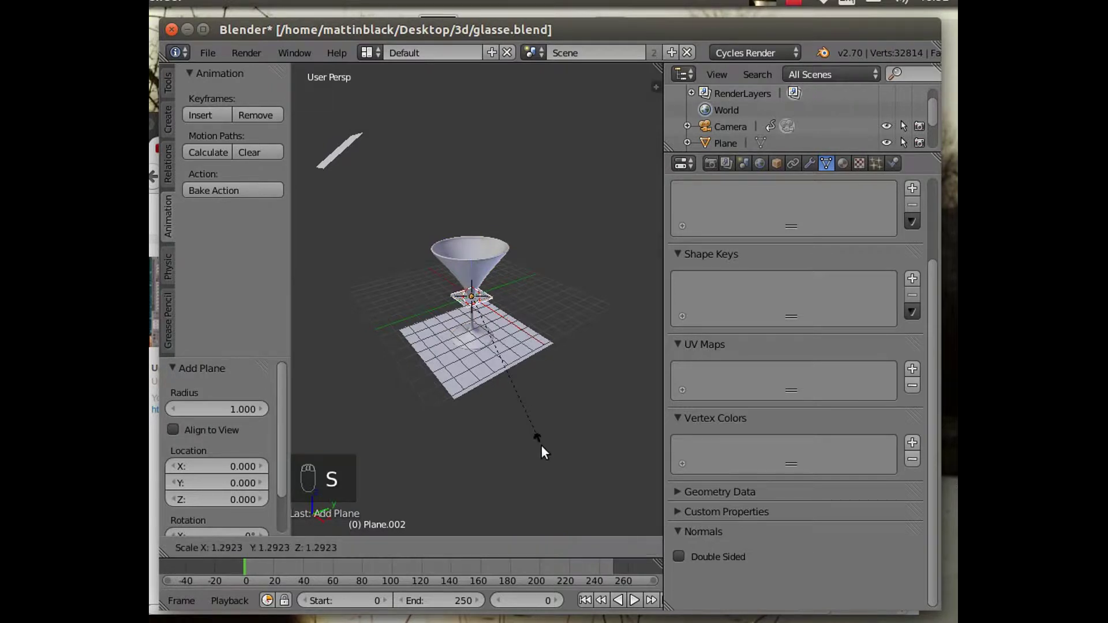
left_click(393, 297)
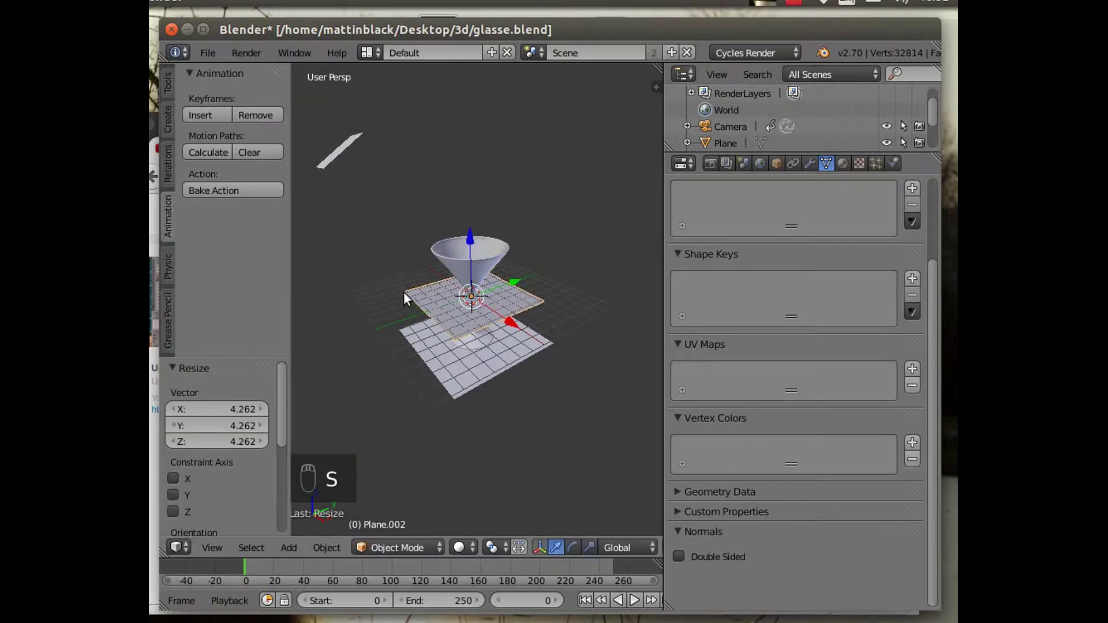
key("s")
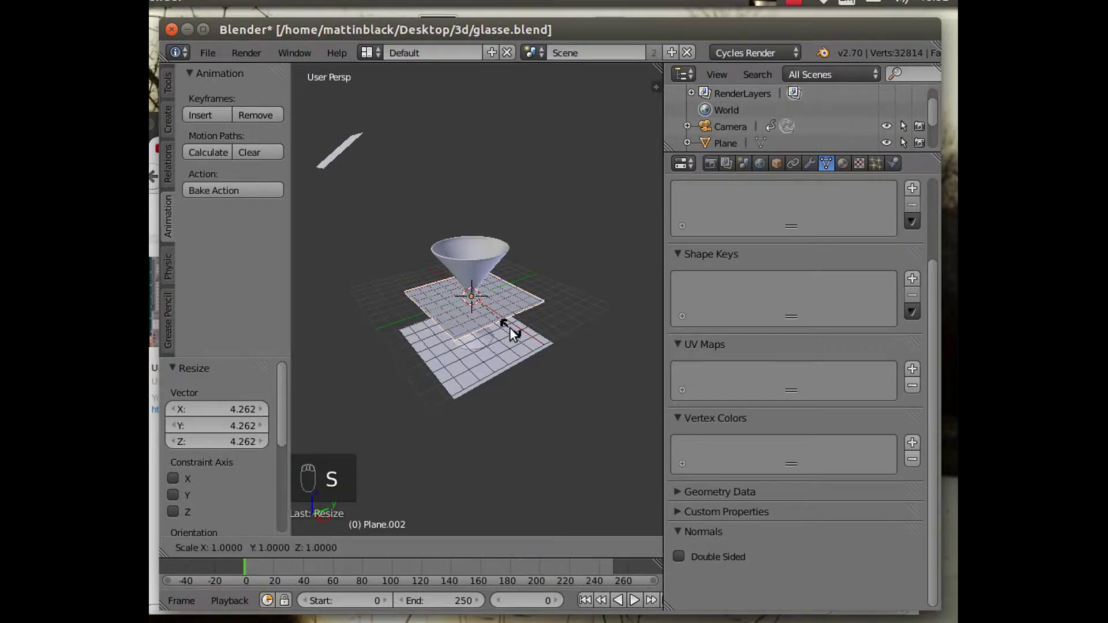
left_click(544, 370)
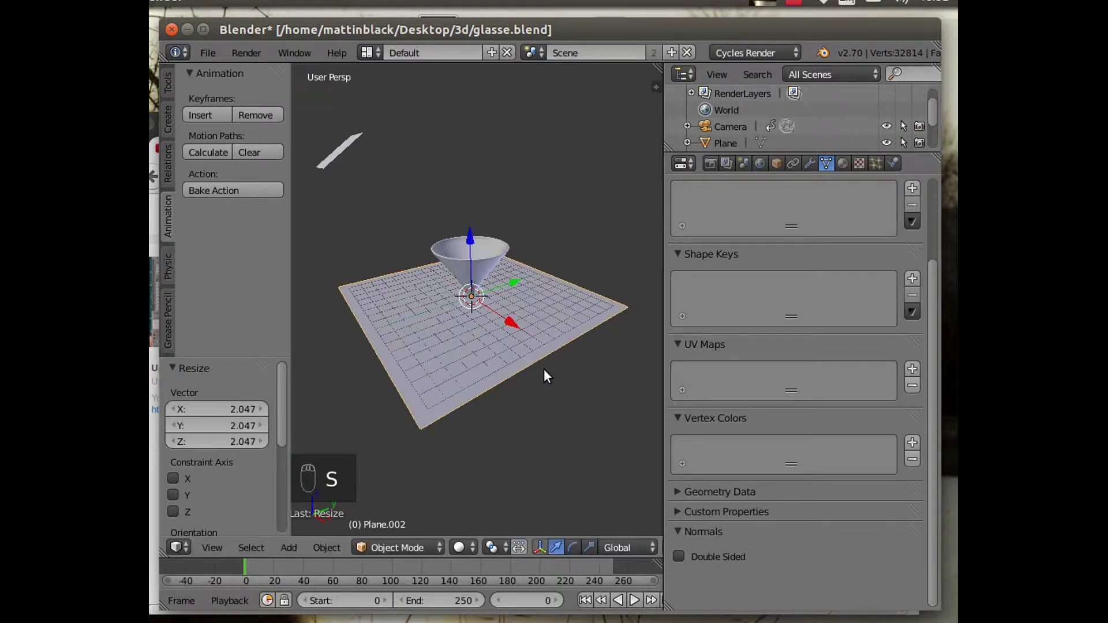
left_click_drag(472, 233, 466, 265)
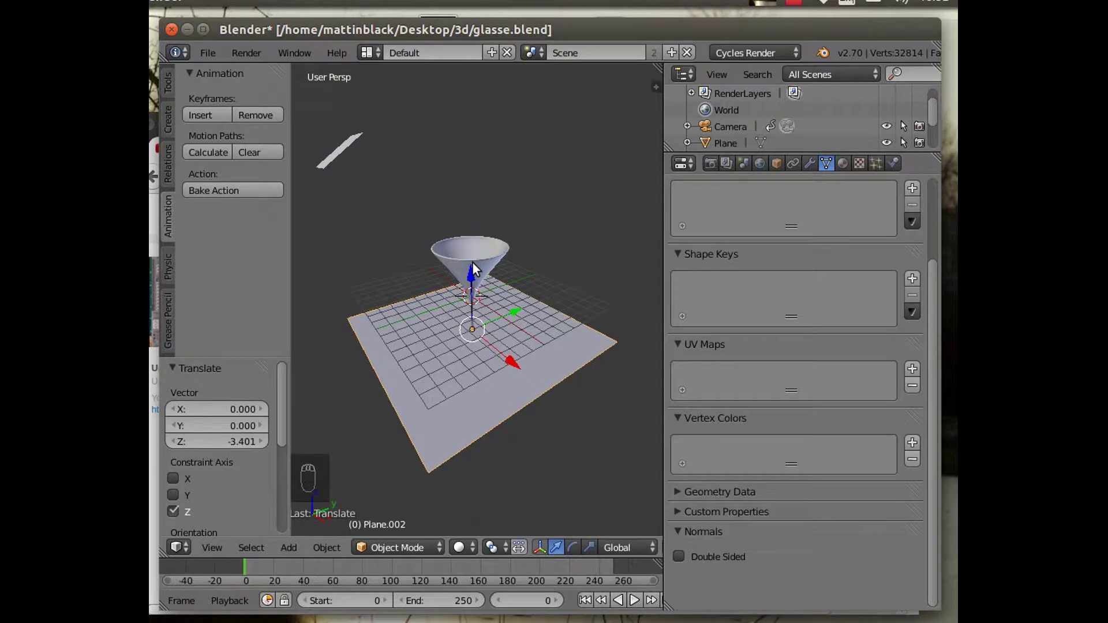
Select the smaller plane beneath the glass and enable Collision physics for it.
middle_click_drag(533, 429, 539, 332)
right_click(435, 345)
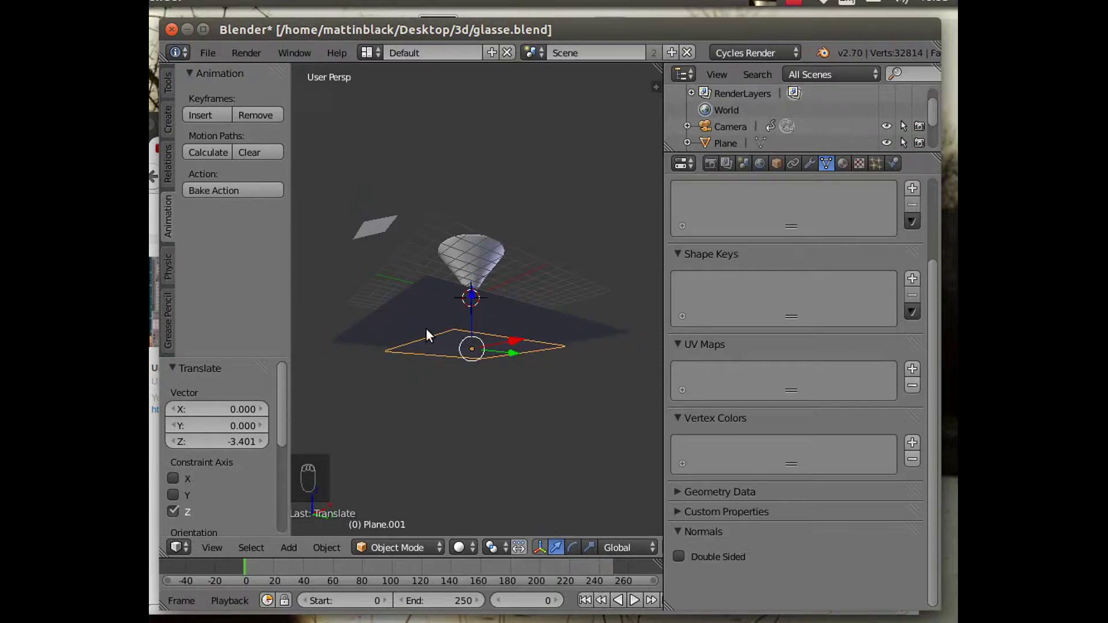
left_click(894, 163)
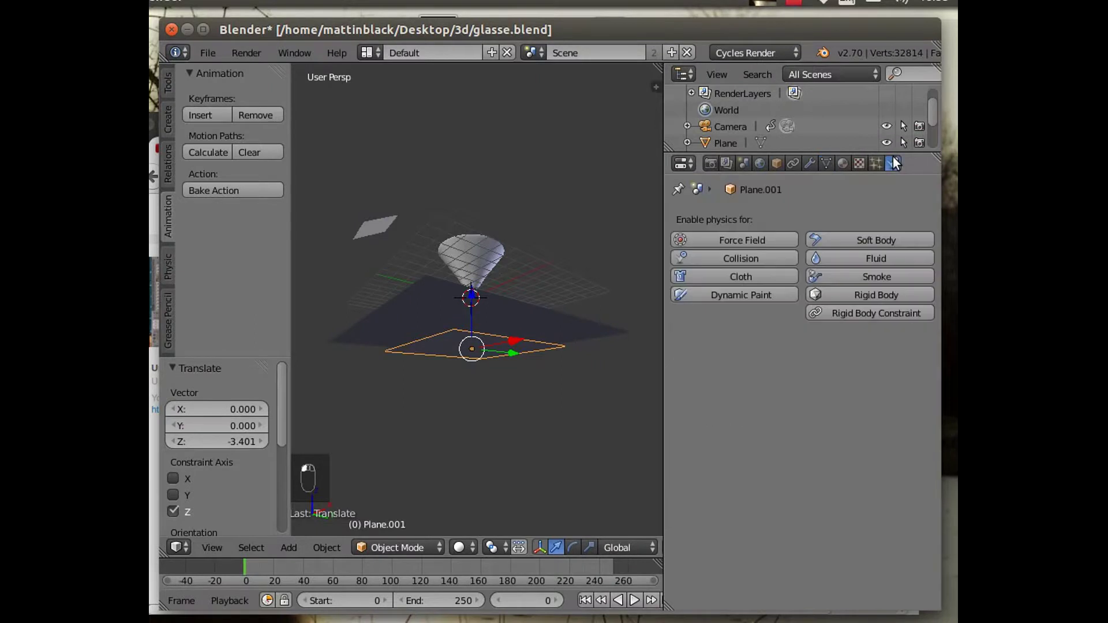
left_click(708, 255)
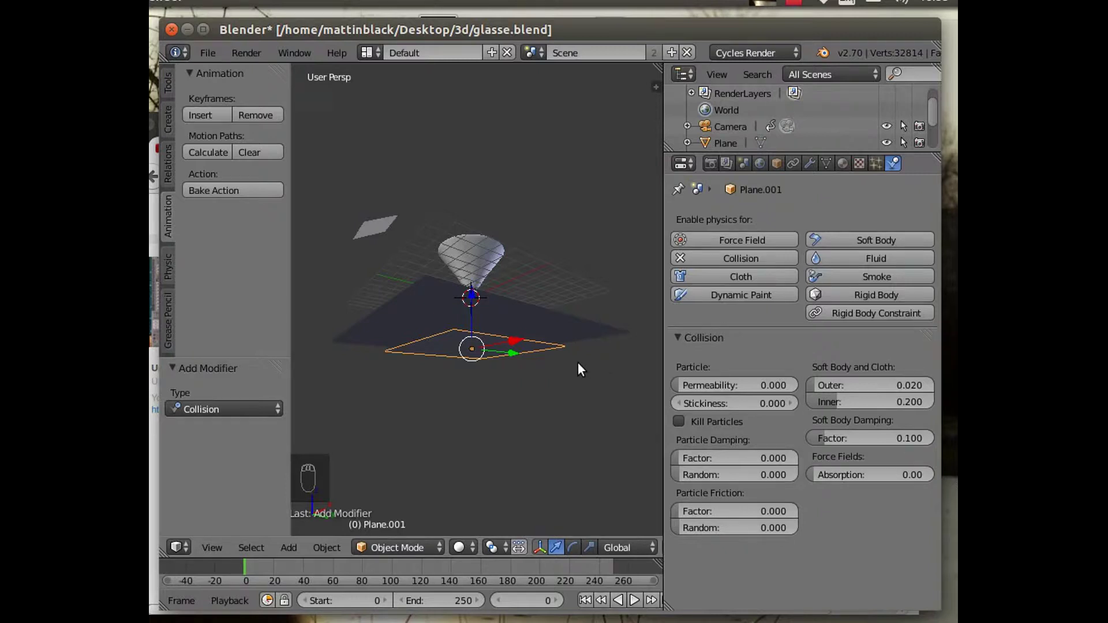
Select the large new plane, enter Edit Mode and subdivide its mesh six times.
middle_click_drag(577, 362, 559, 430)
right_click(559, 359)
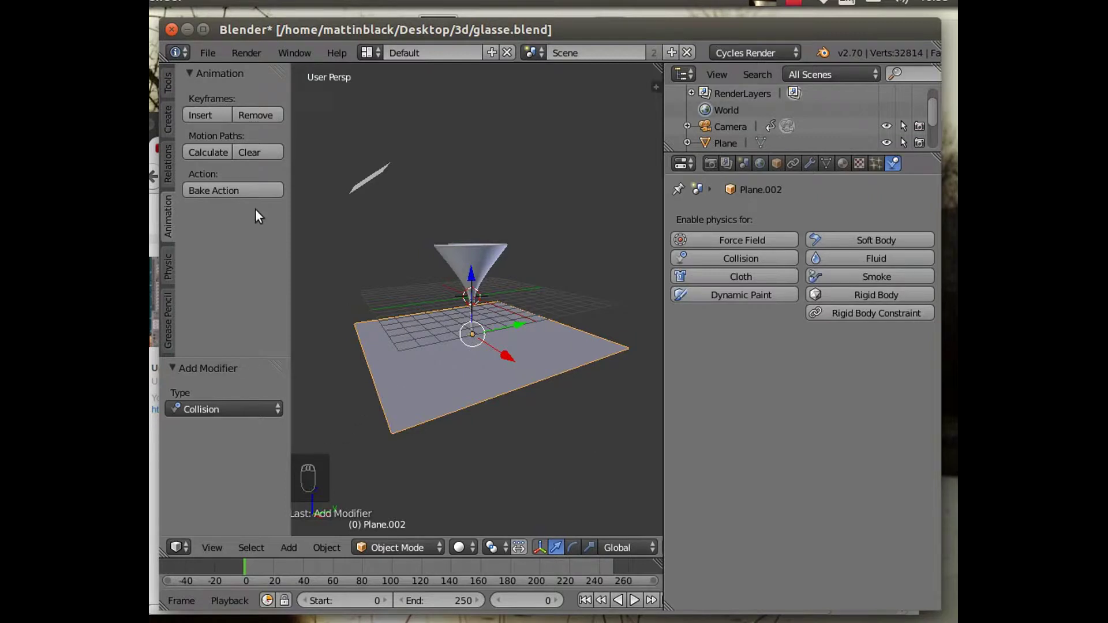
left_click(397, 546)
left_click(404, 510)
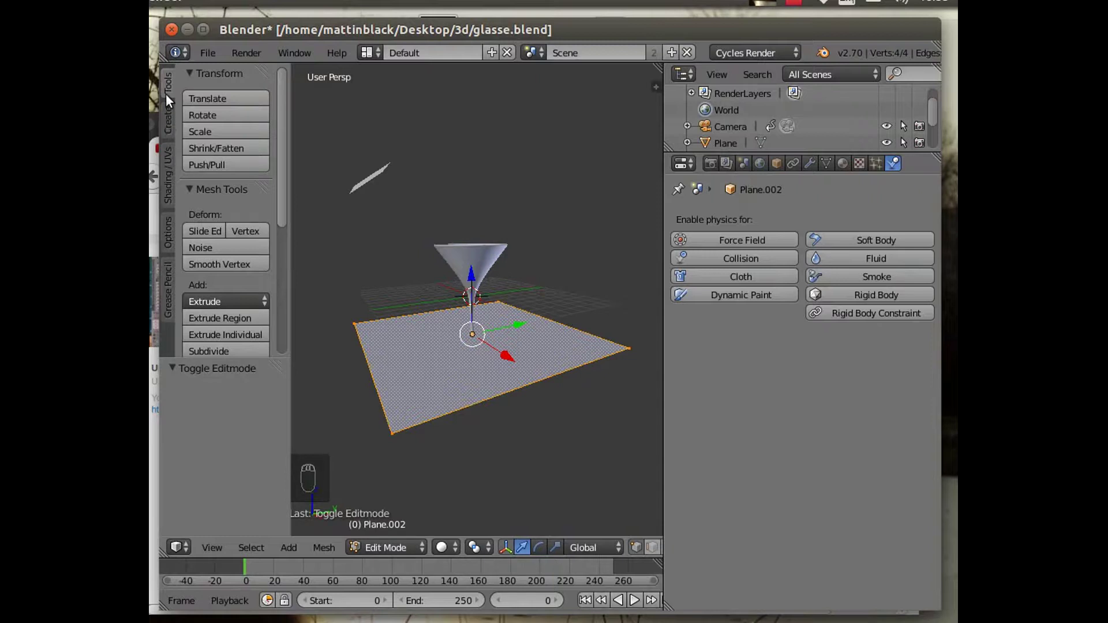
scroll(226, 277, "down", 5)
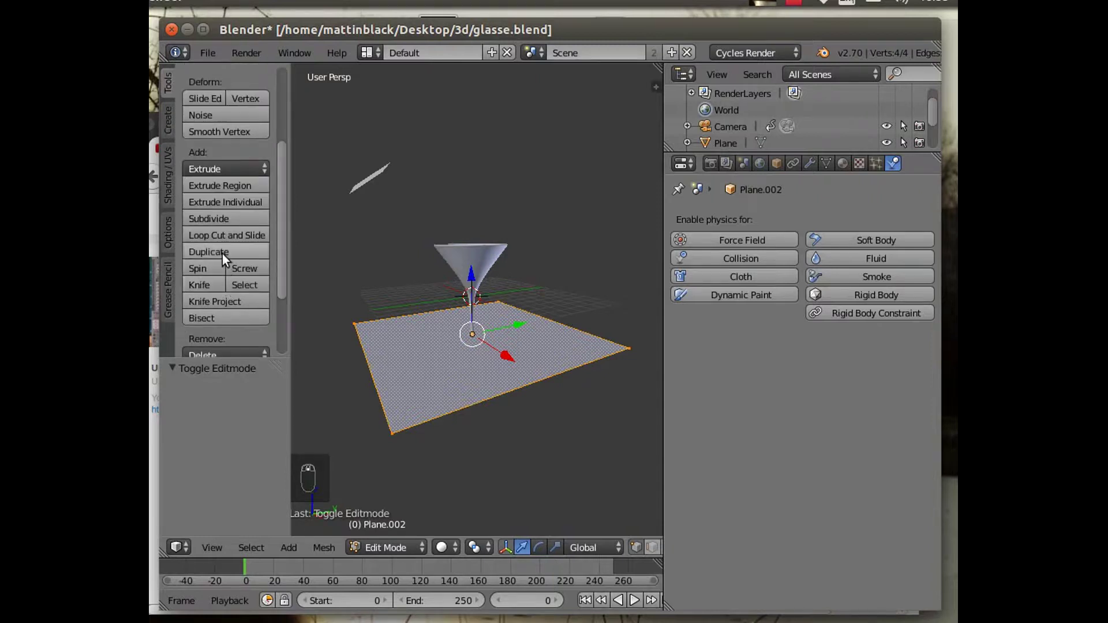
left_click(221, 217)
left_click(220, 215)
left_click(221, 215)
left_click(220, 216)
left_click(220, 215)
left_click(221, 216)
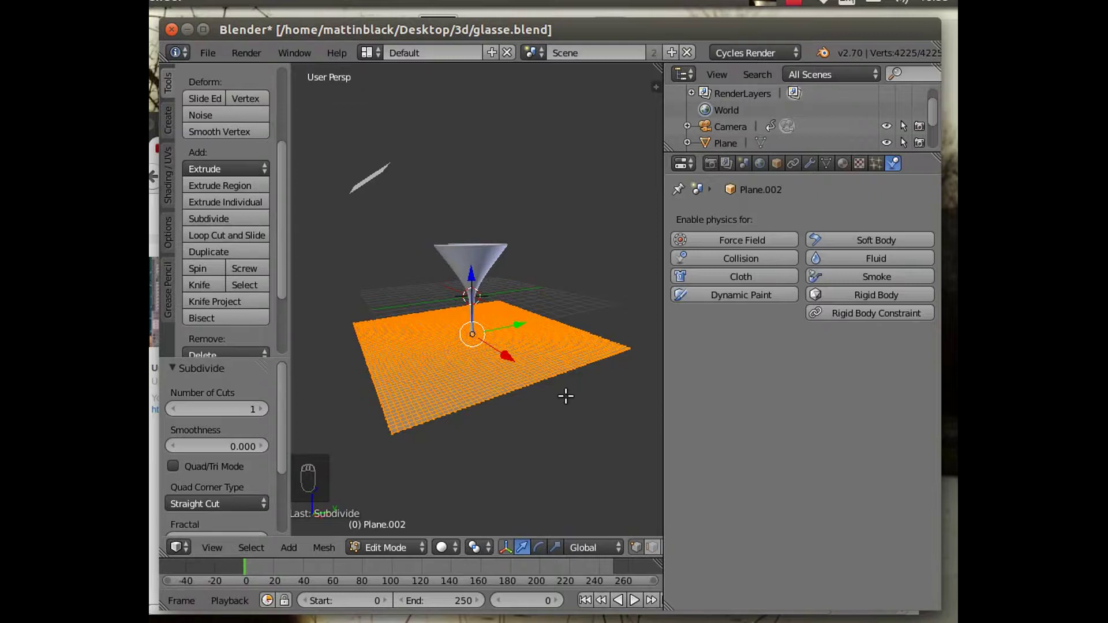
Switch to the UV Editing screen layout and show the subdivided plane in top view.
left_click(215, 545)
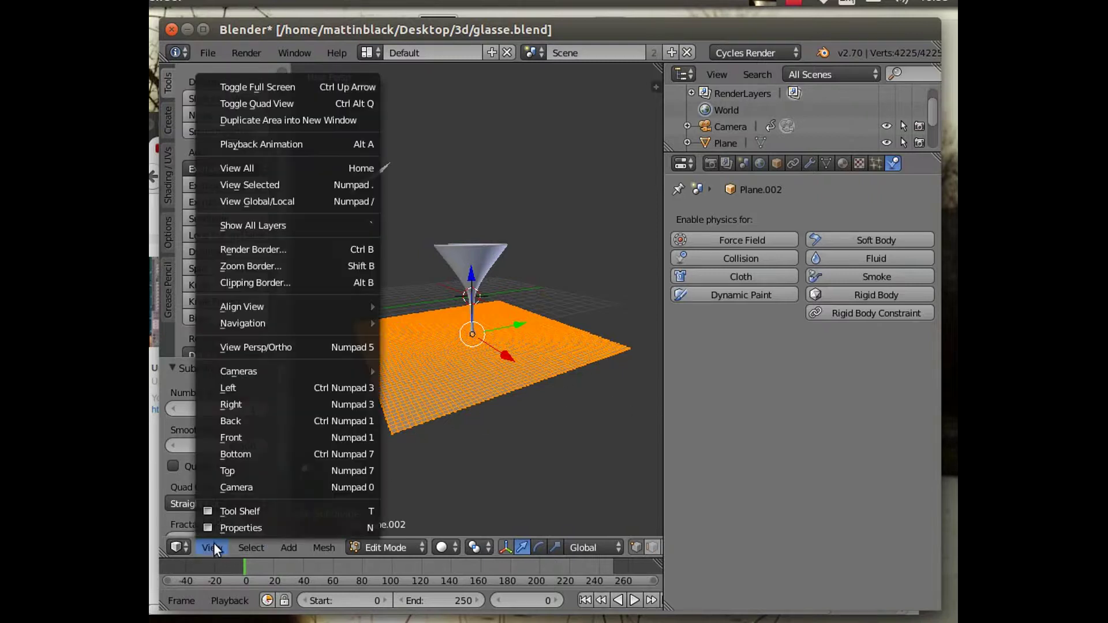
left_click(247, 465)
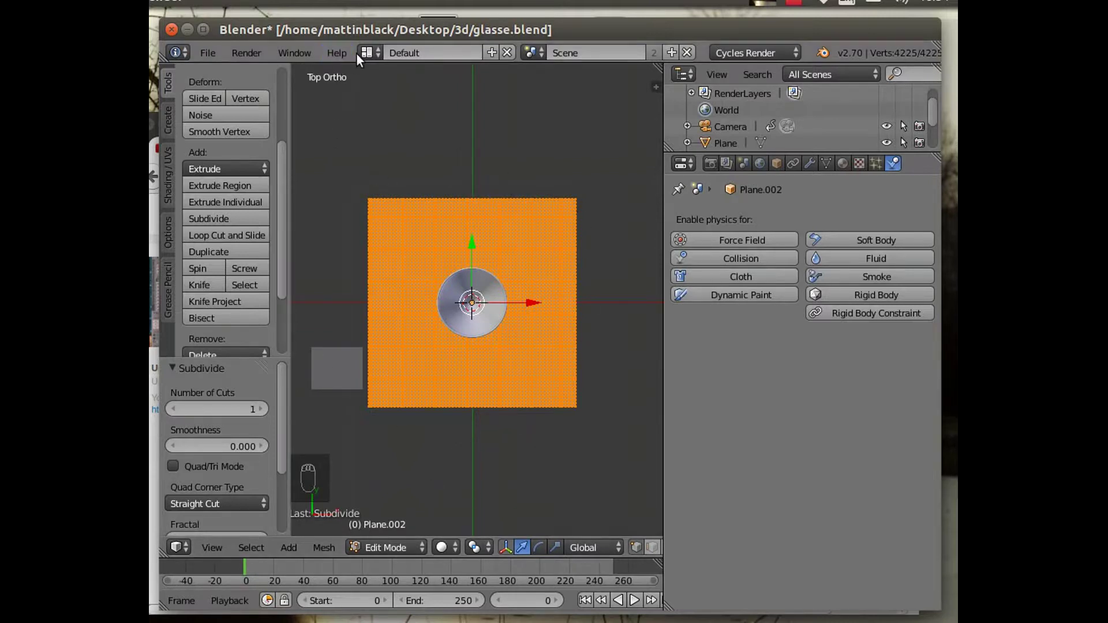
left_click(372, 51)
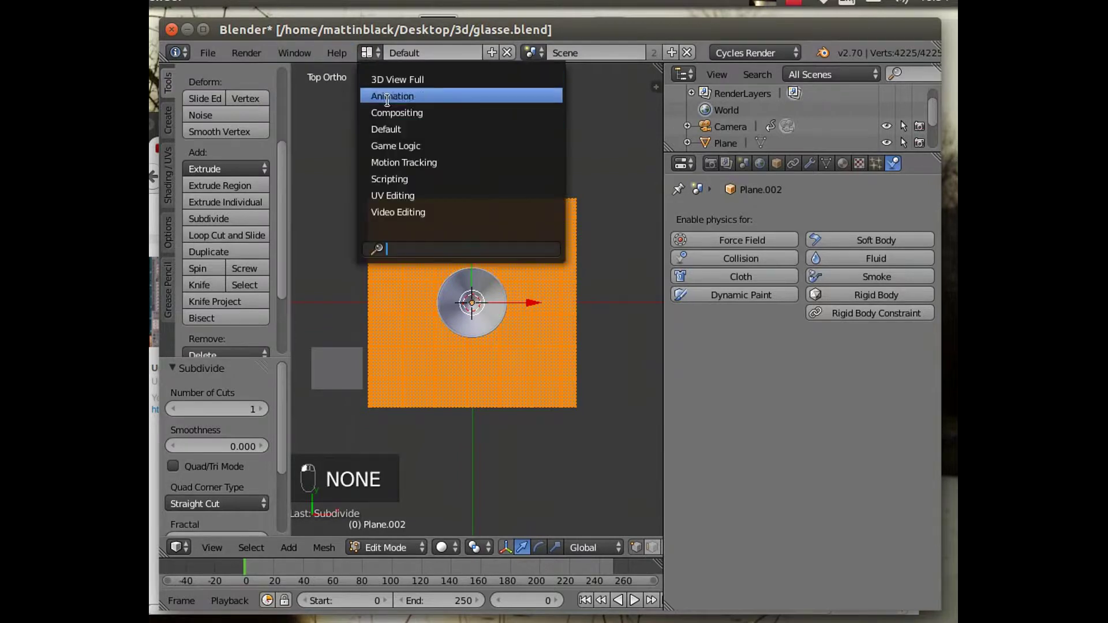
left_click(408, 193)
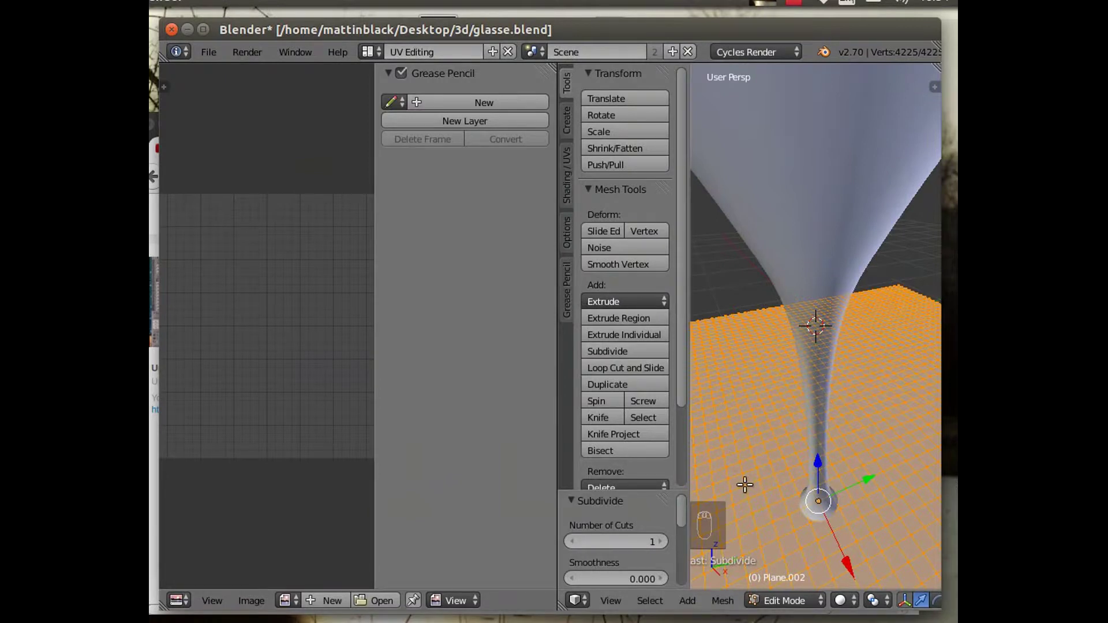
left_click(610, 600)
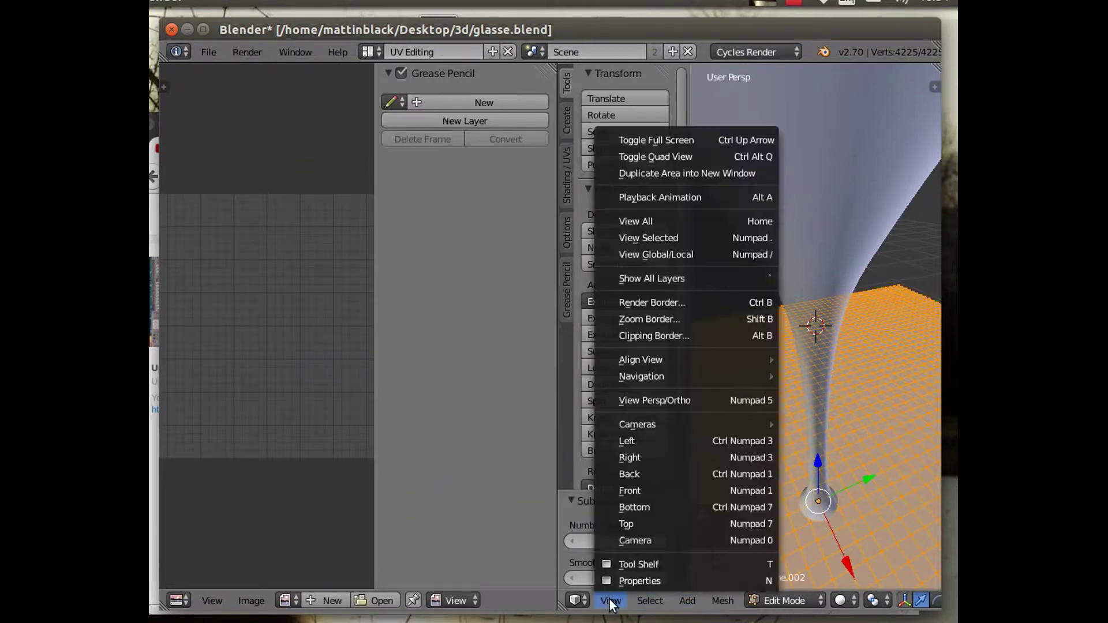
left_click(644, 521)
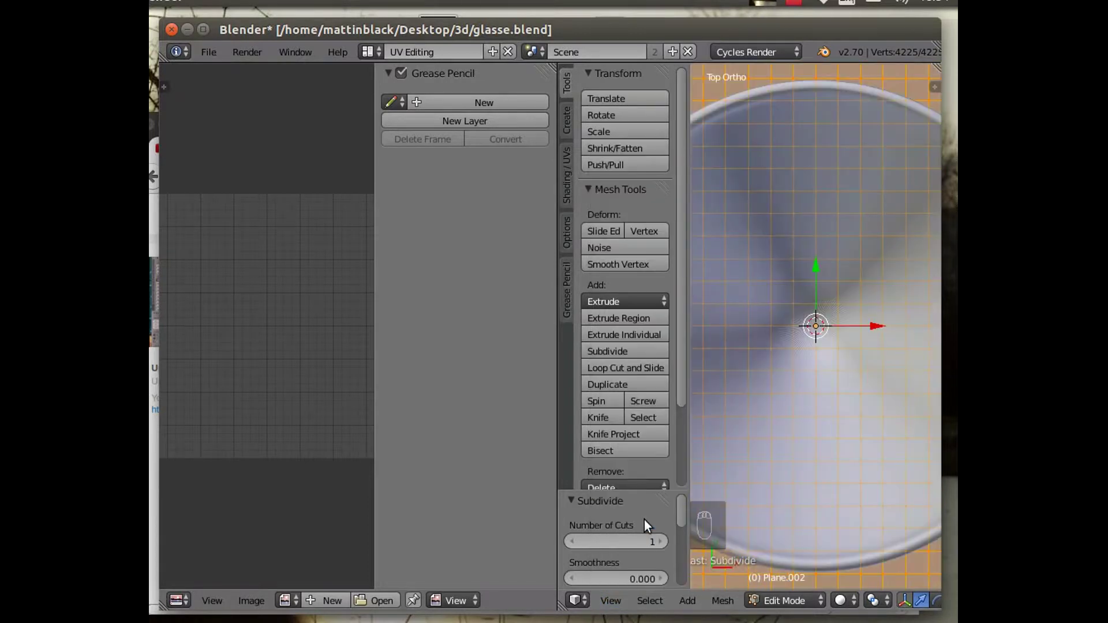
scroll(783, 374, "down", 10)
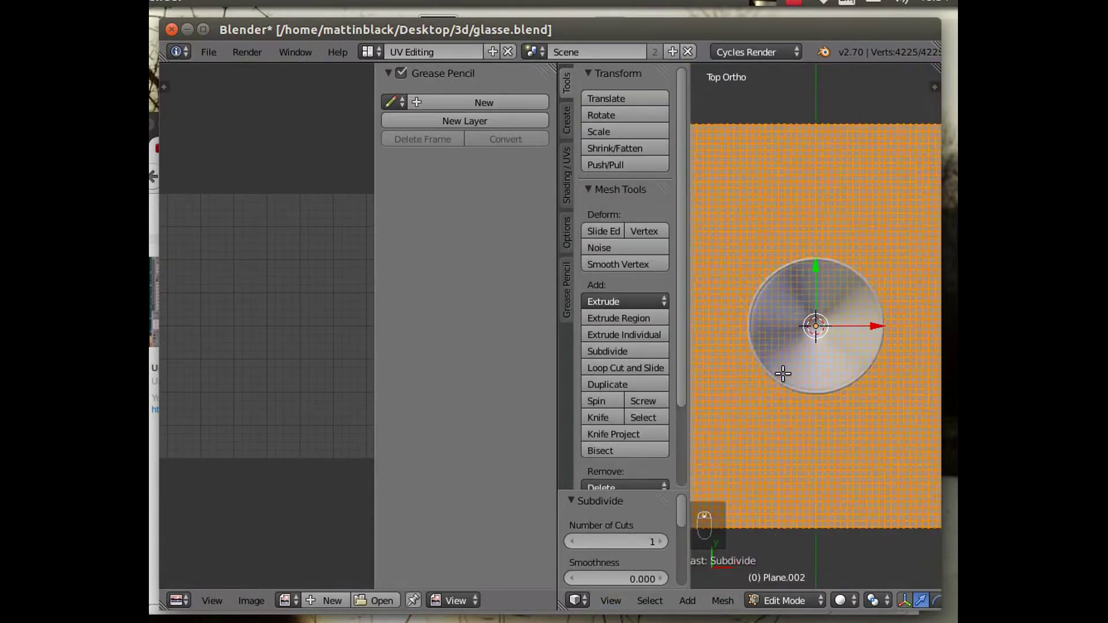
scroll(782, 374, "up", 1)
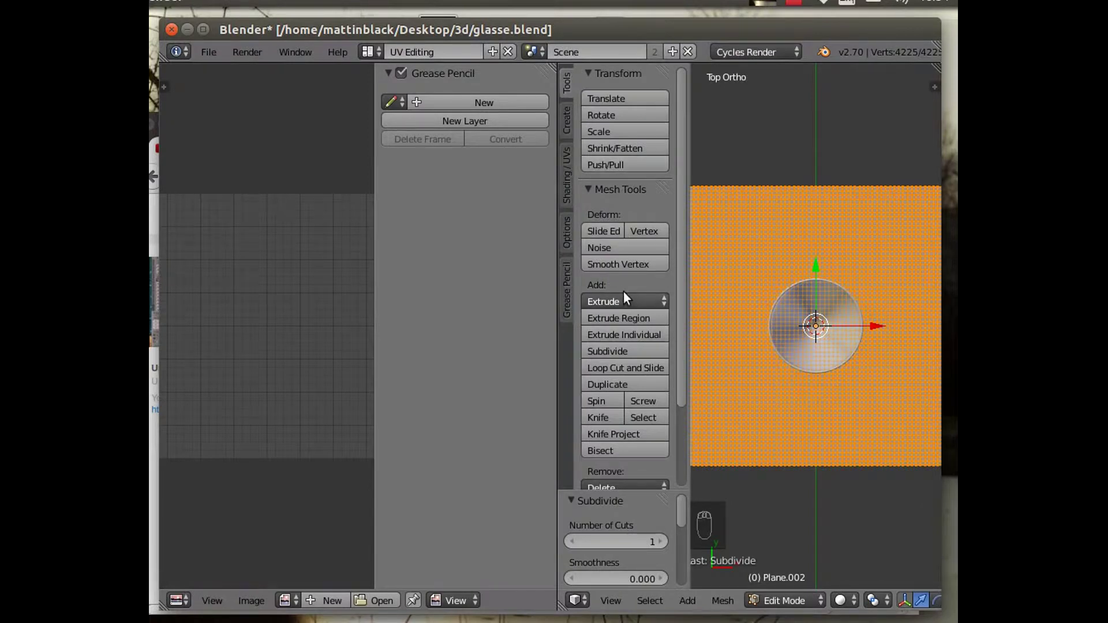
Unwrap the subdivided plane's UVs with Project From View.
left_click(561, 182)
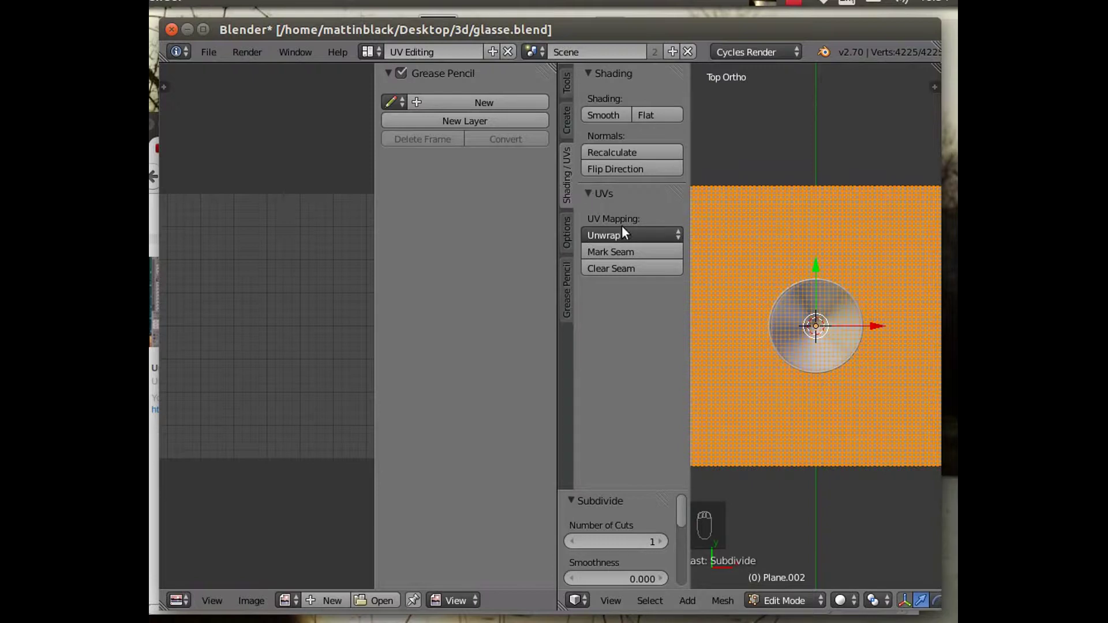
left_click(636, 236)
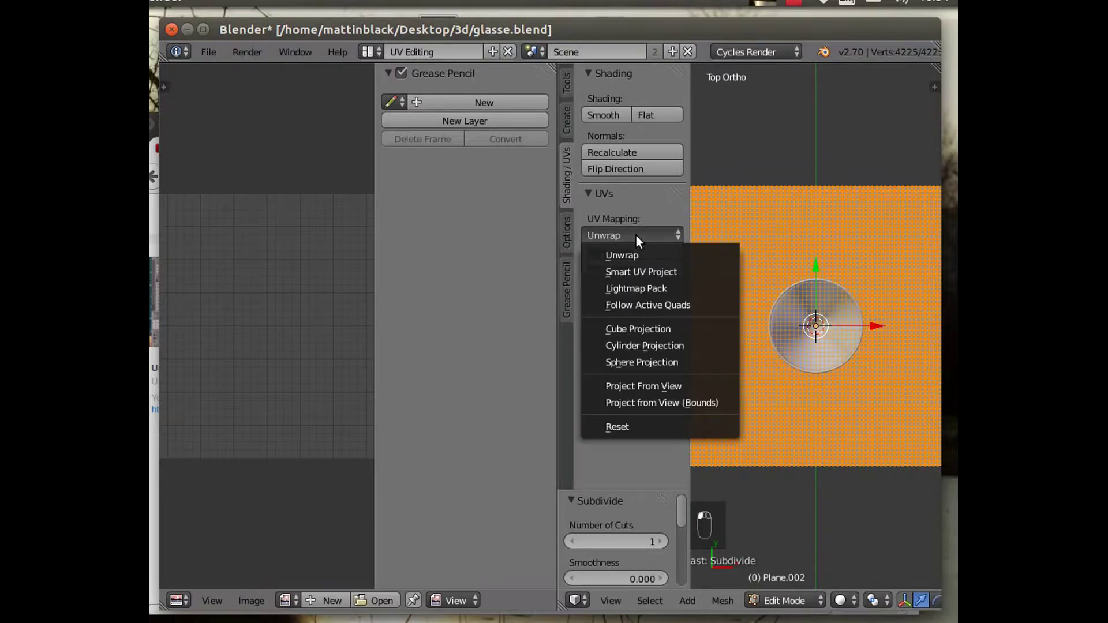
left_click(652, 387)
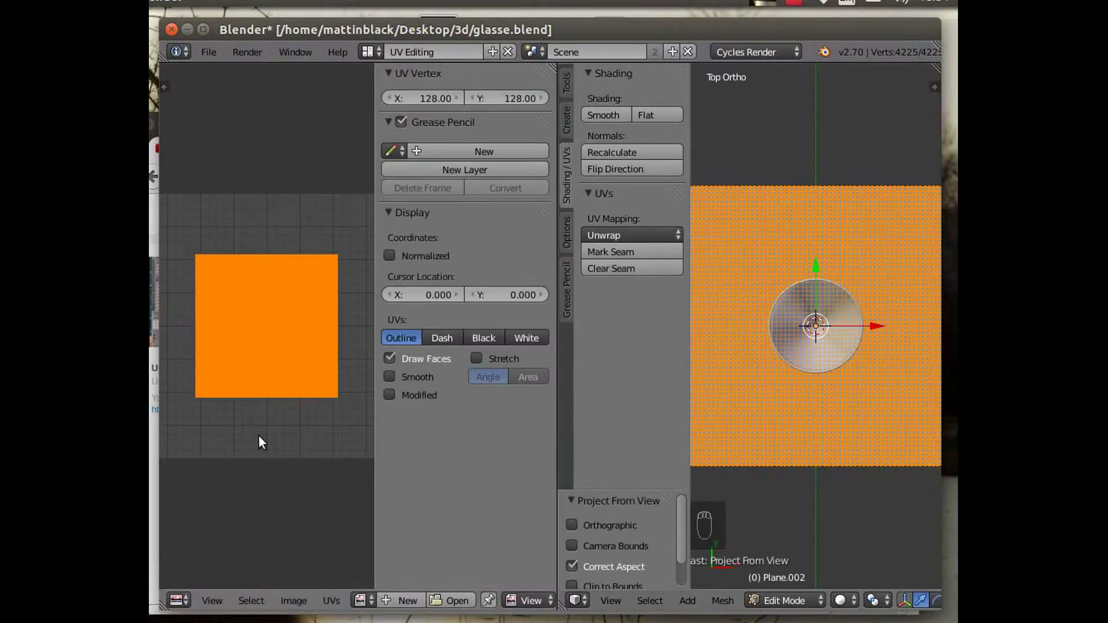
Load cloth-pattern-vintage.jpg from the 3d folder as the image behind the plane's UVs.
left_click(293, 601)
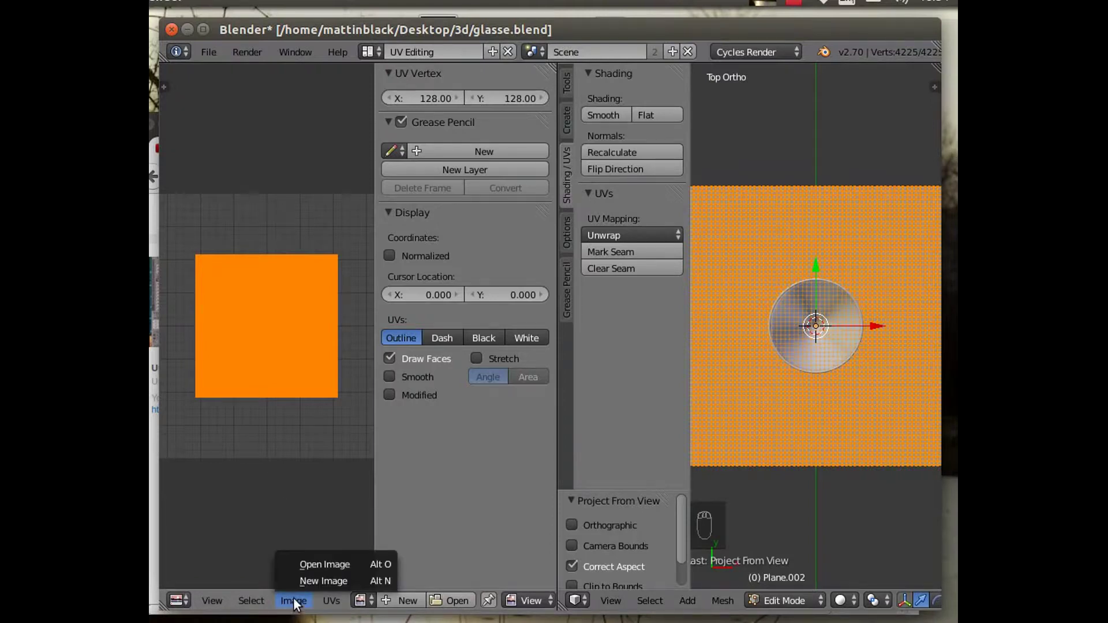
left_click(316, 564)
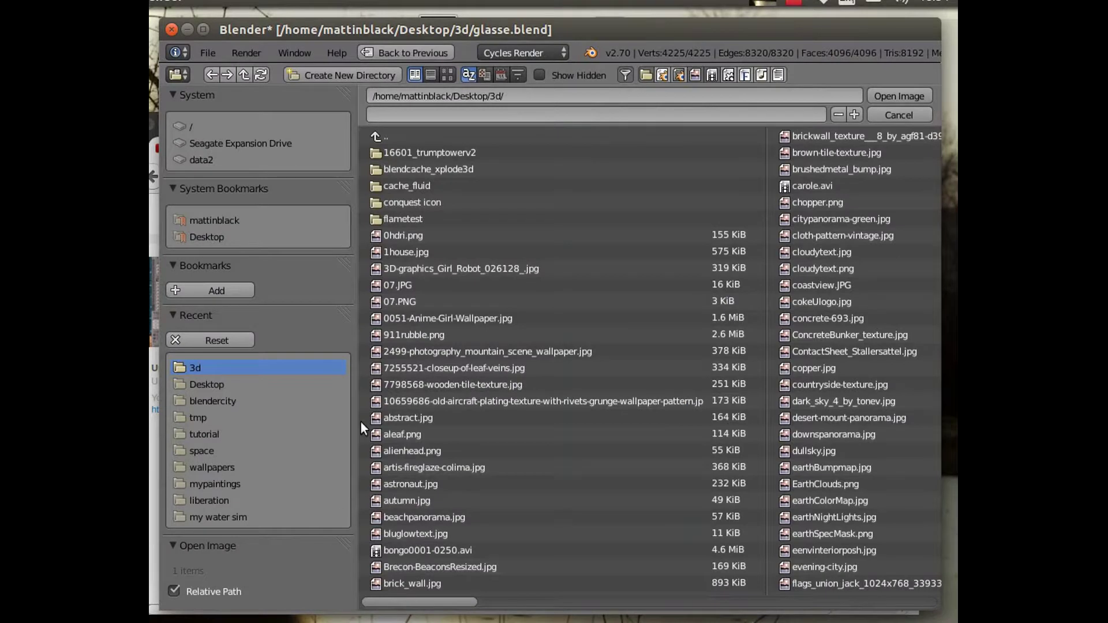
scroll(581, 373, "down", 2)
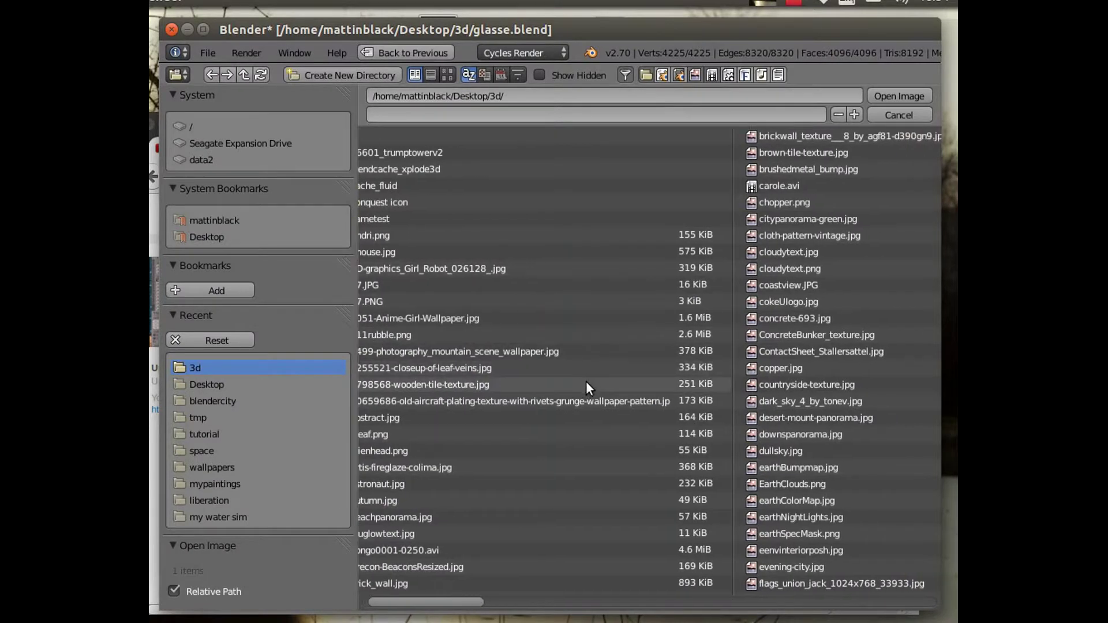
scroll(586, 381, "down", 2)
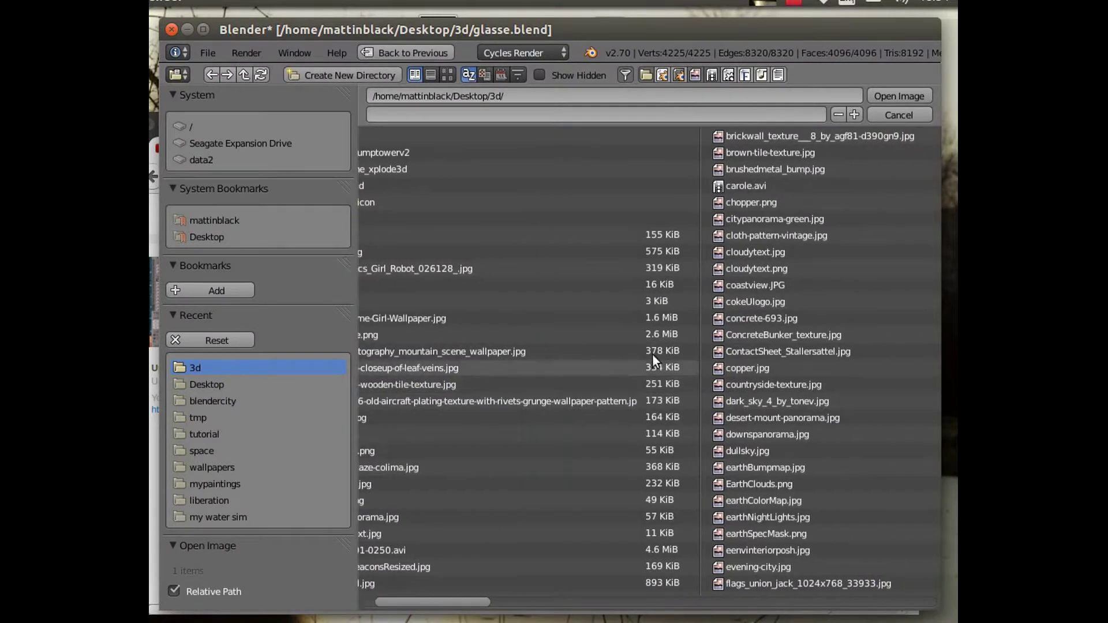
left_click(748, 236)
double_click(748, 234)
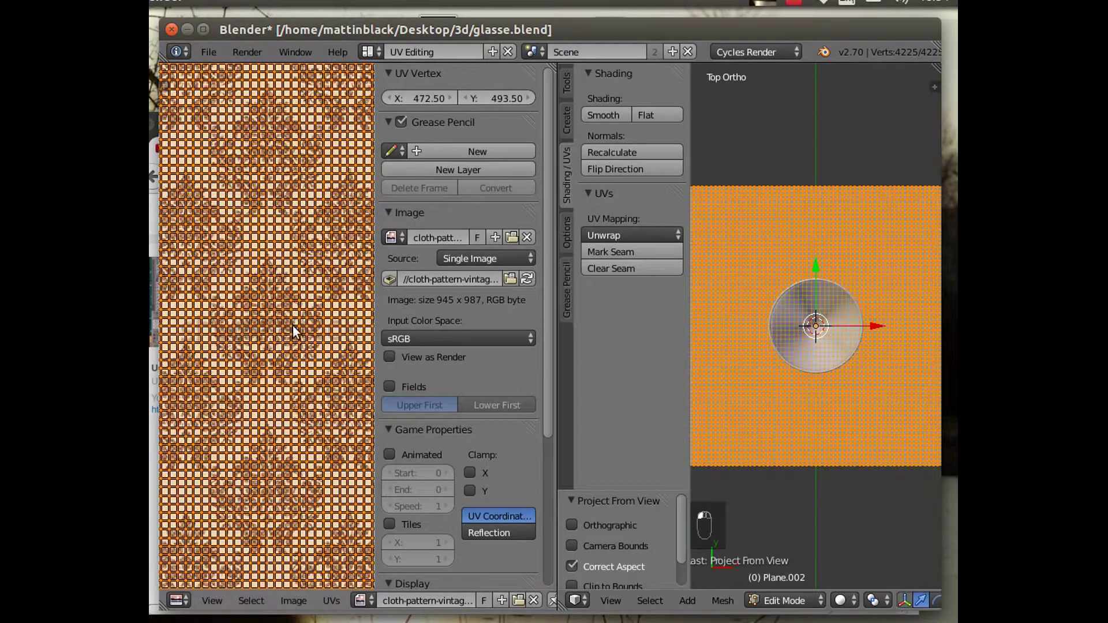
Scale the plane's UVs up by about 1.847 so they cover the whole cloth image.
scroll(293, 326, "down", 5)
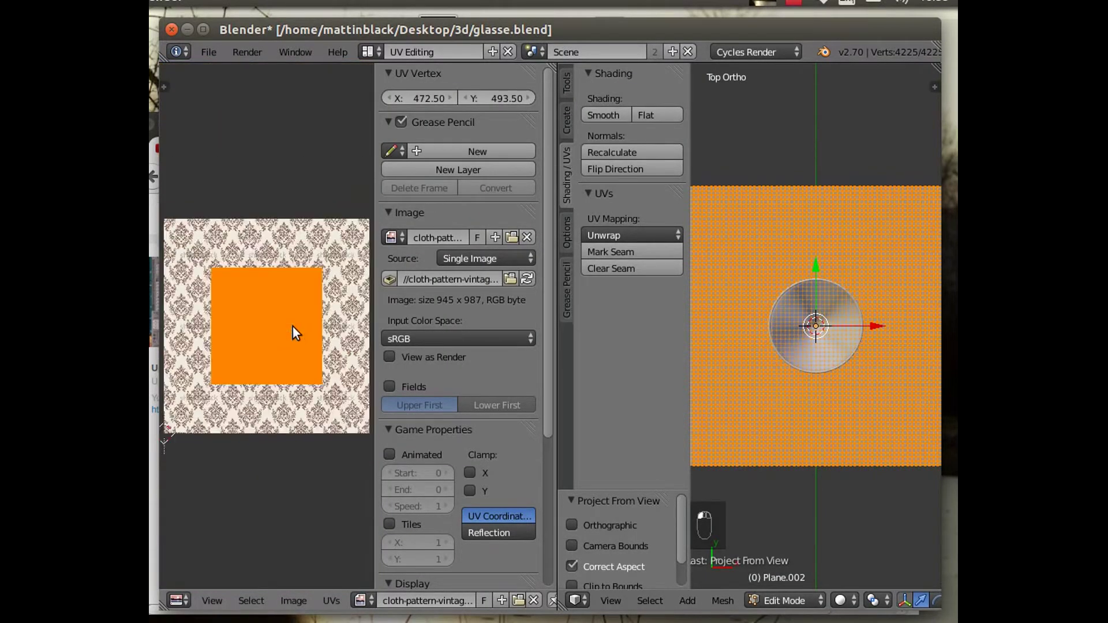
scroll(293, 327, "down", 1)
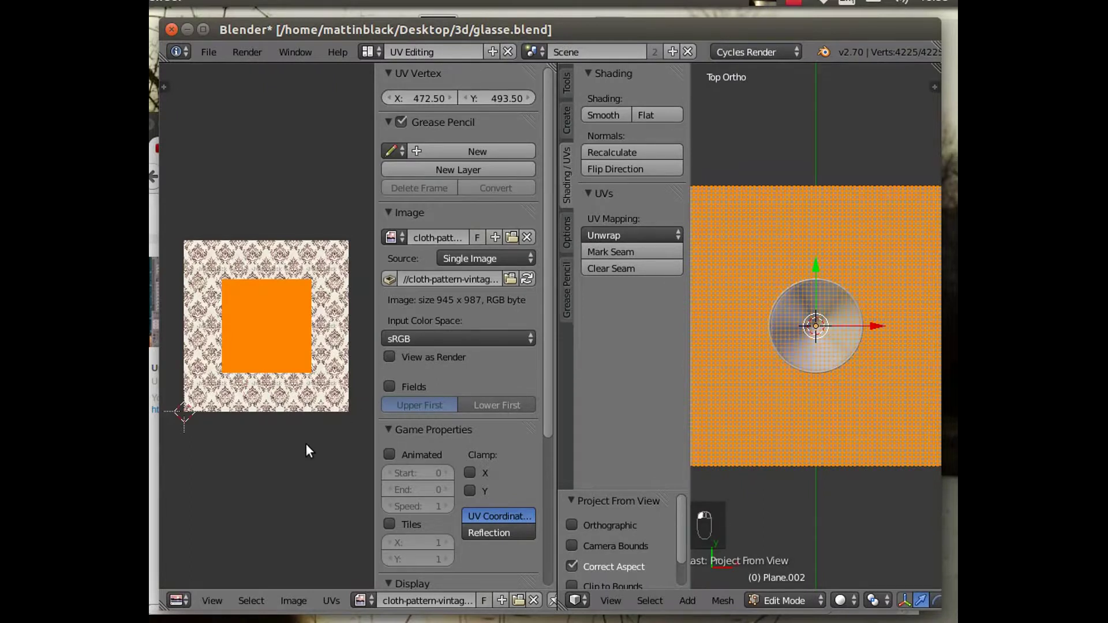
key("s")
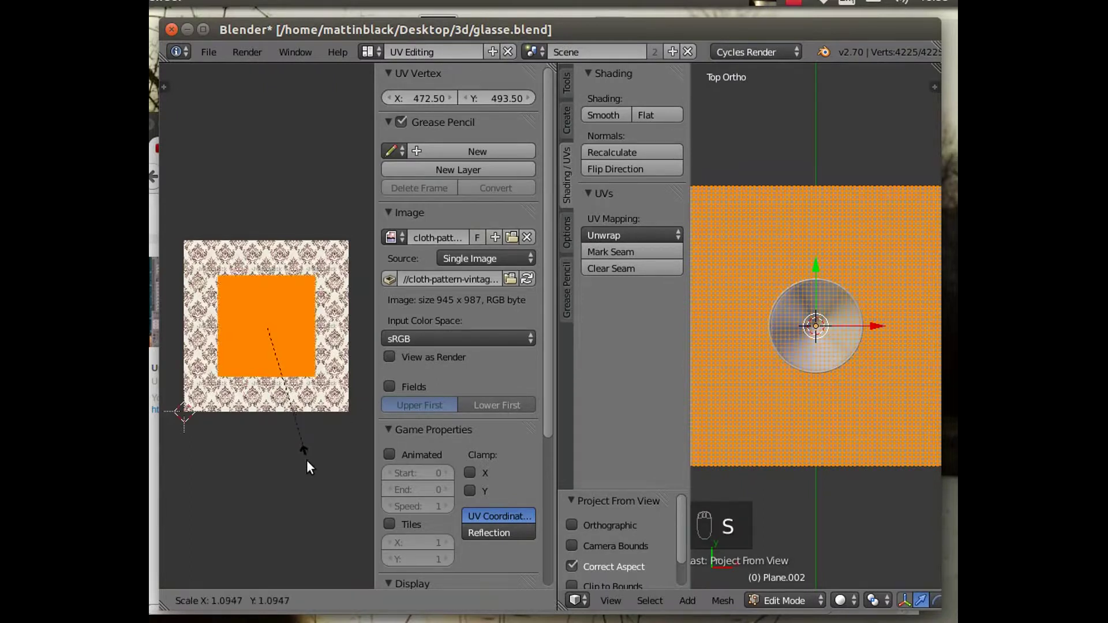
left_click(349, 540)
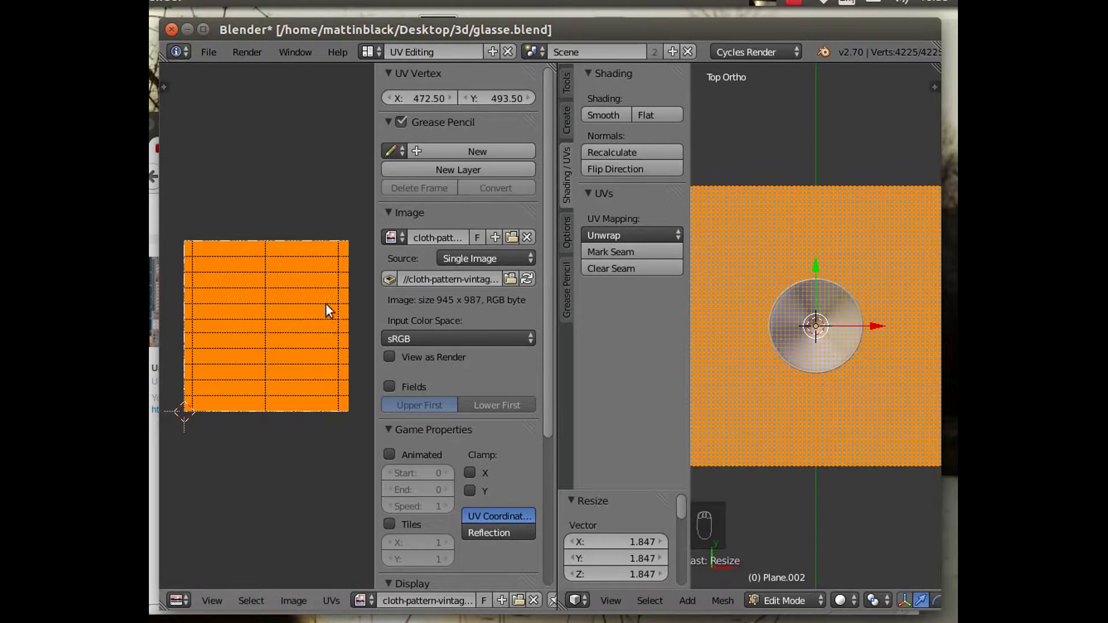
Return to the Default screen layout and switch the plane to Object Mode.
left_click(368, 52)
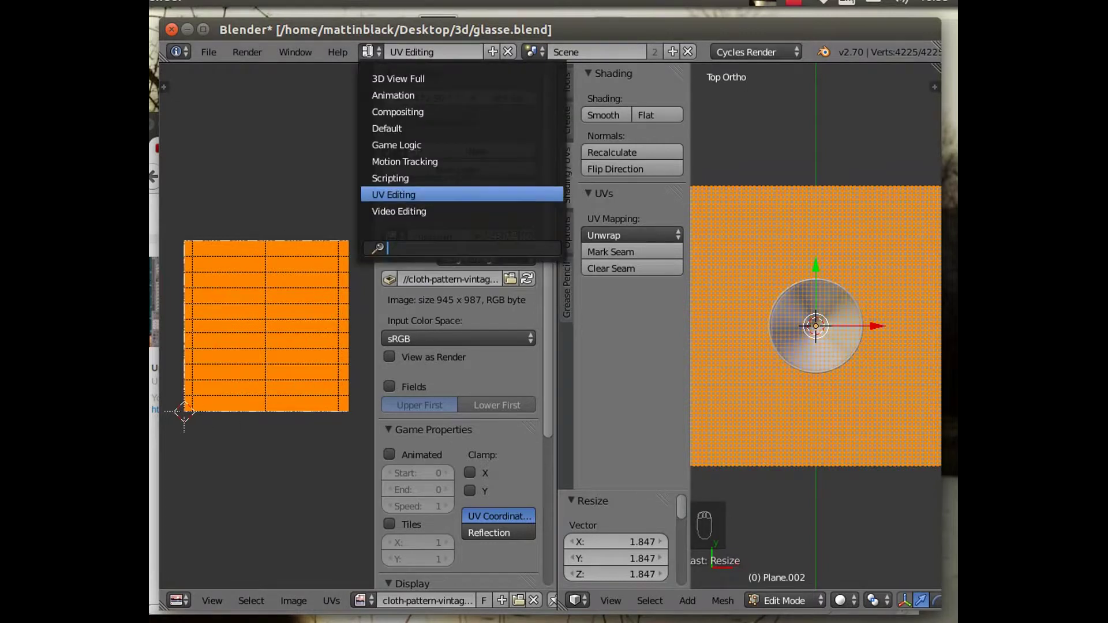
left_click(389, 129)
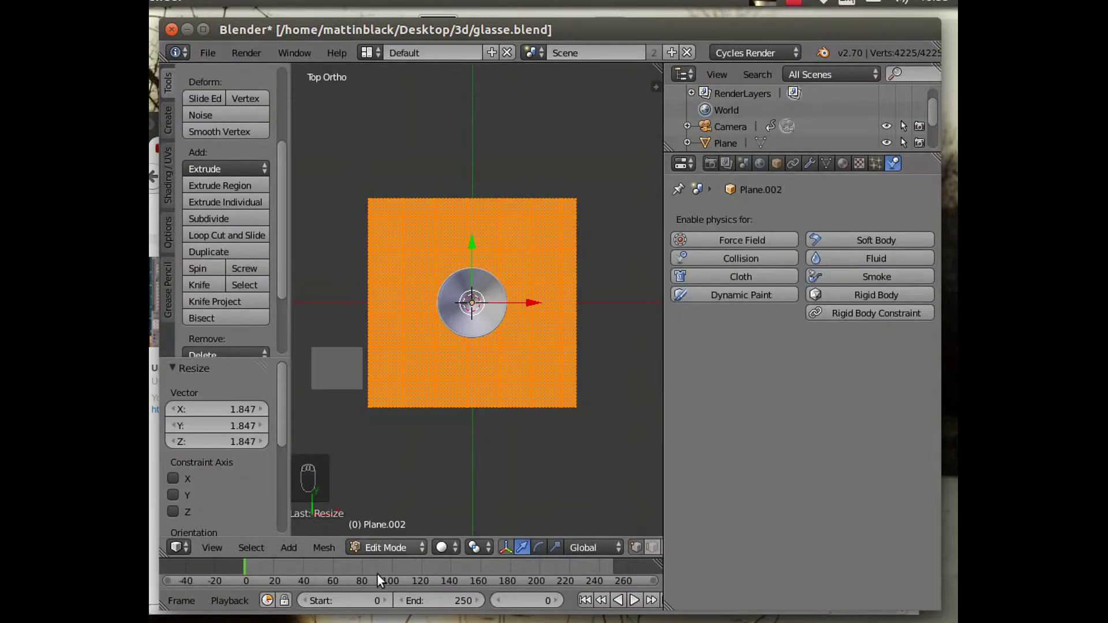
left_click(386, 547)
left_click(388, 528)
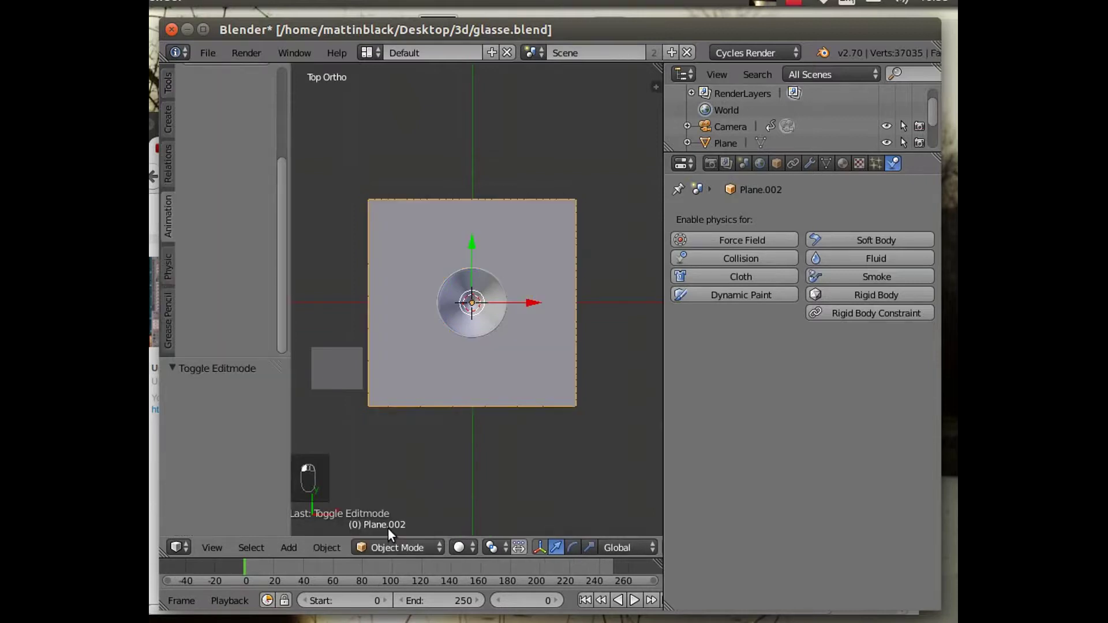
Give the large plane a new material and set its Diffuse BSDF colour to an Image Texture.
left_click(843, 163)
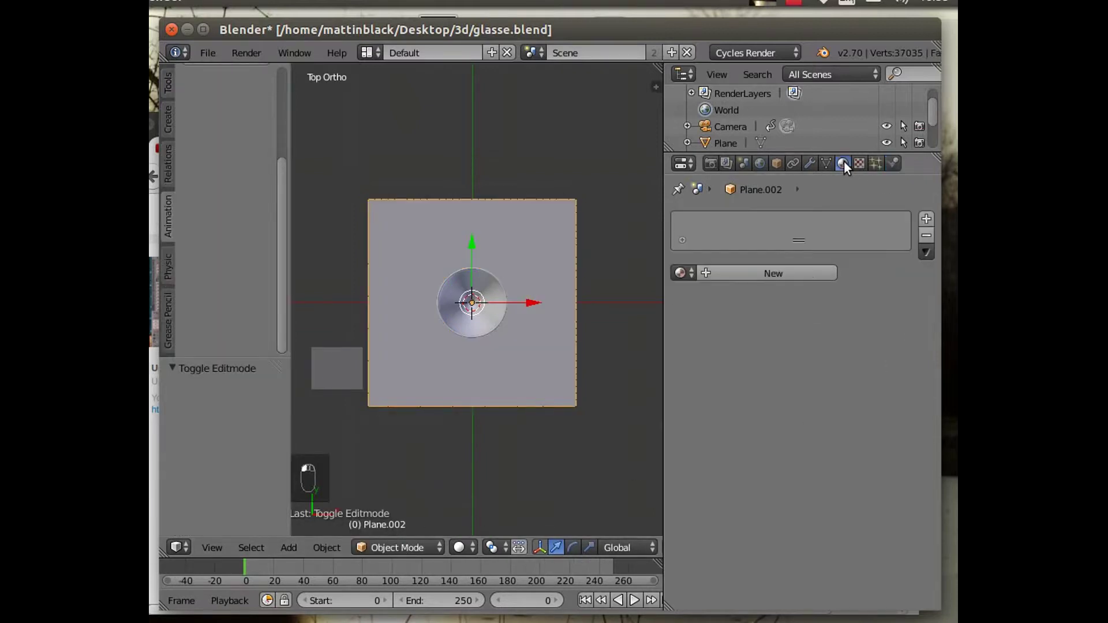
left_click(715, 273)
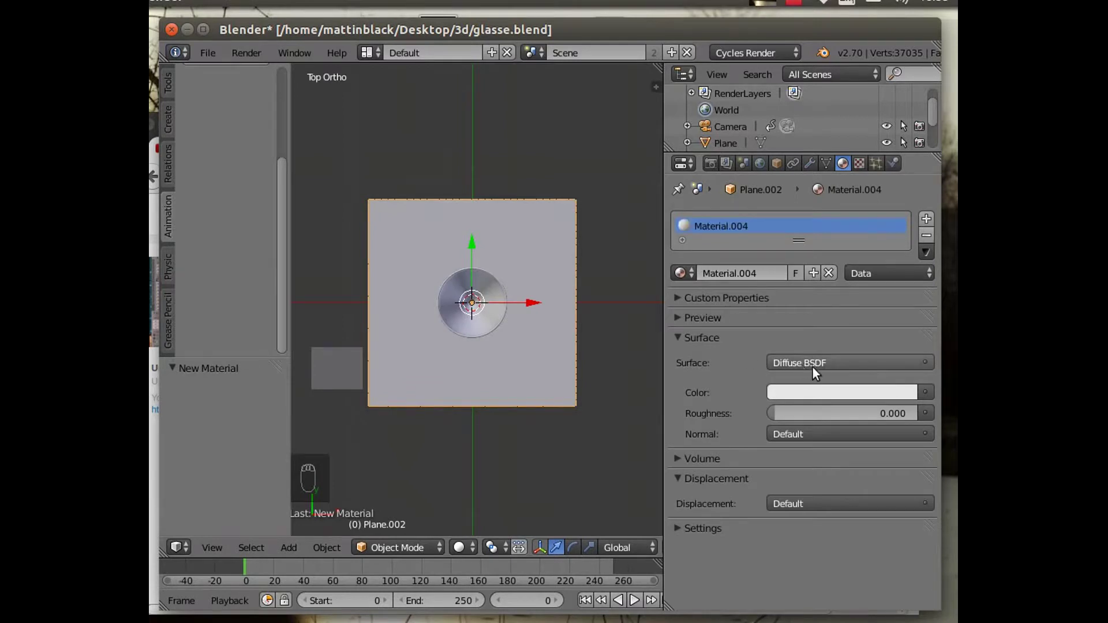
left_click(926, 391)
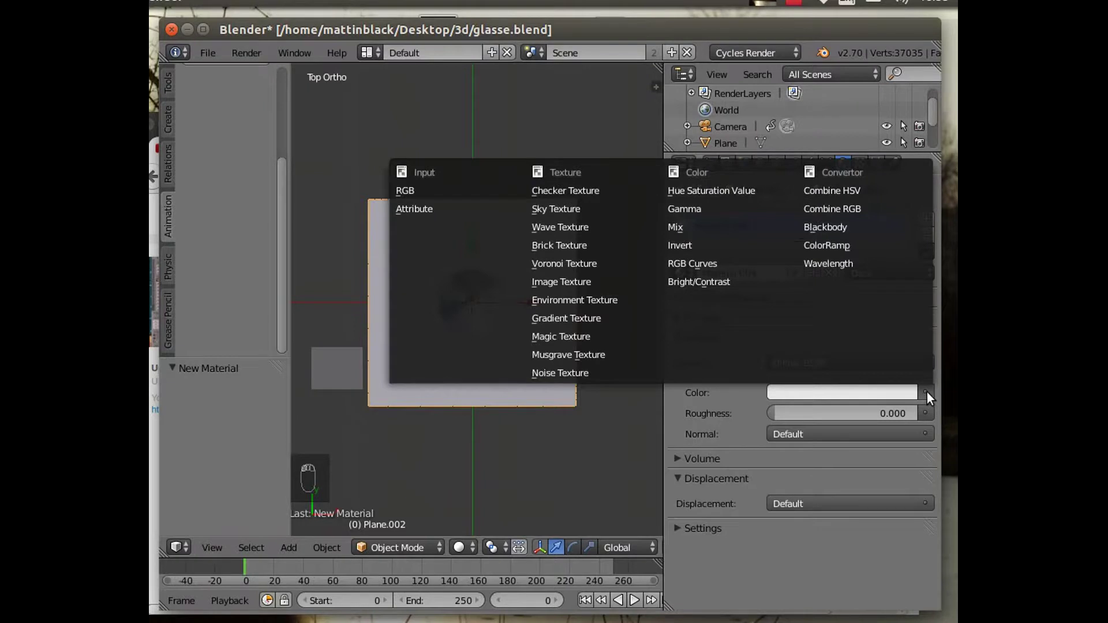
left_click(594, 284)
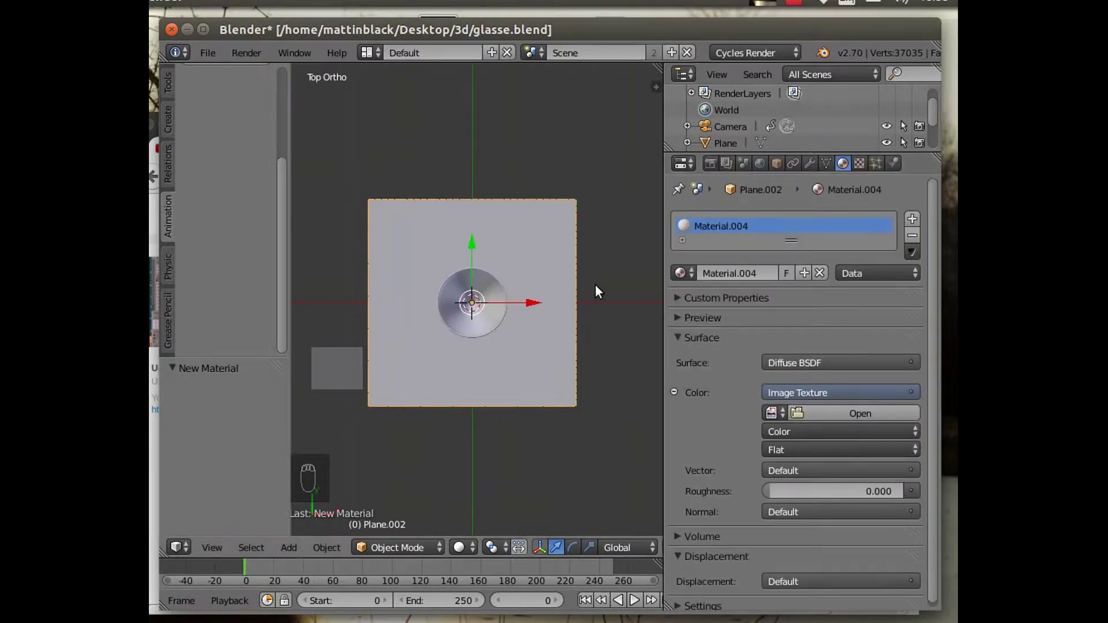
Load cloth-pattern-vintage.jpg into the image texture and map its vector to the UV texture coordinate.
left_click(819, 410)
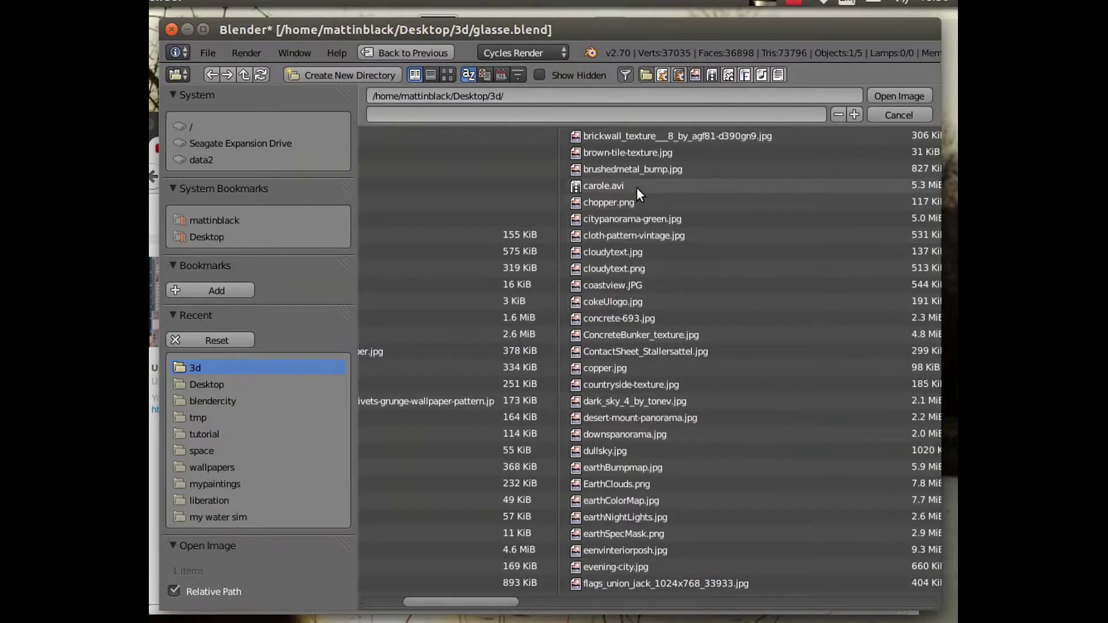
double_click(613, 235)
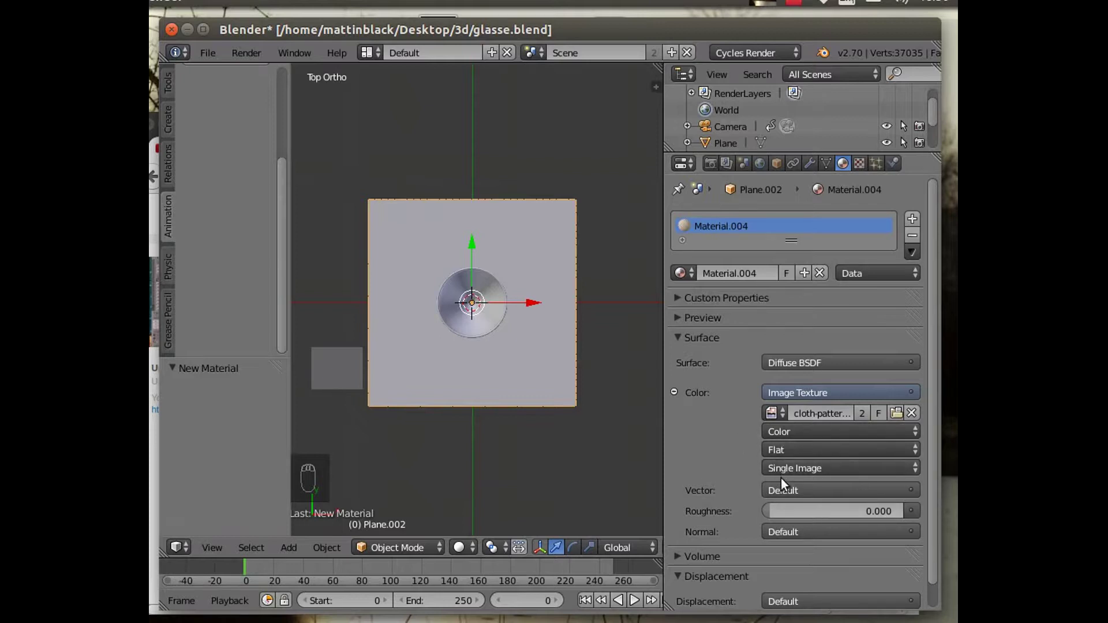
left_click(910, 489)
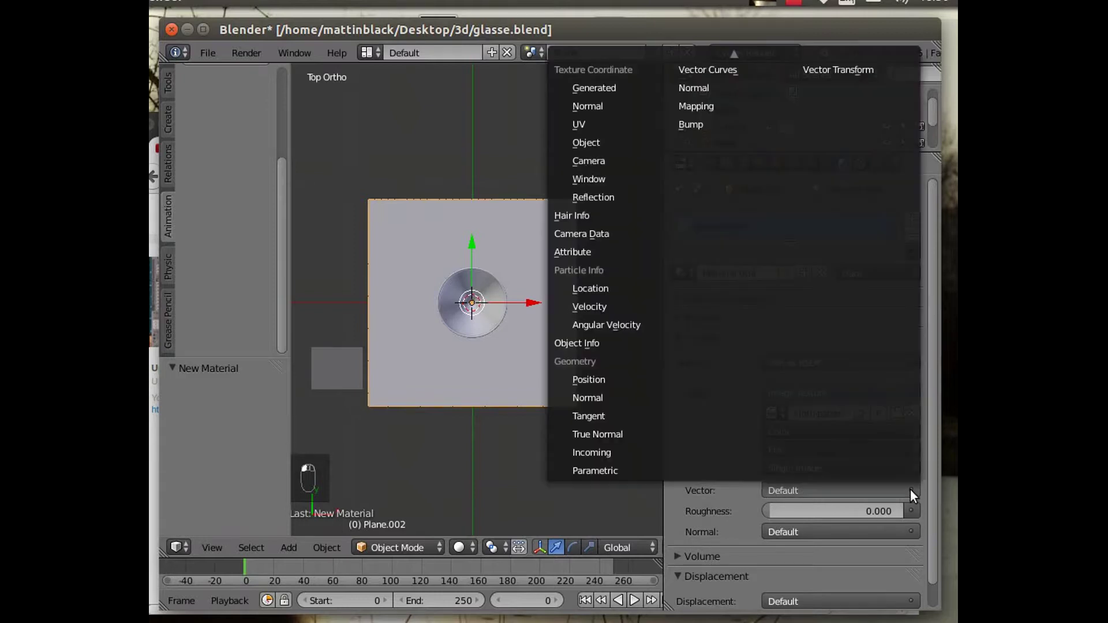
left_click(576, 124)
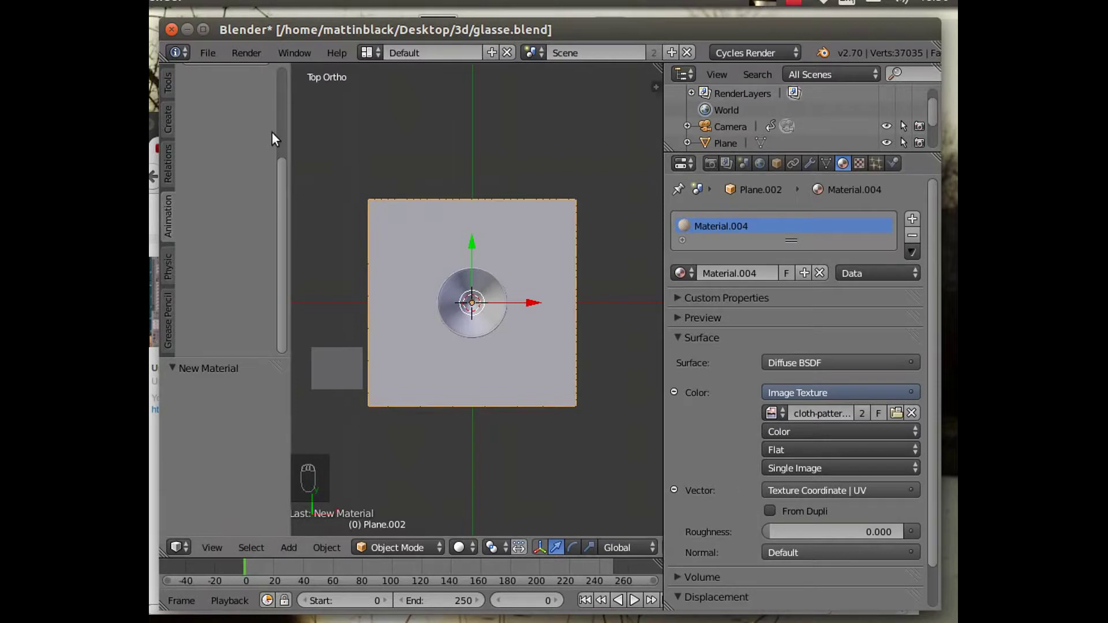
Render a test image, examine the cloth pattern beneath the glass, and return to the 3D view.
left_click(255, 49)
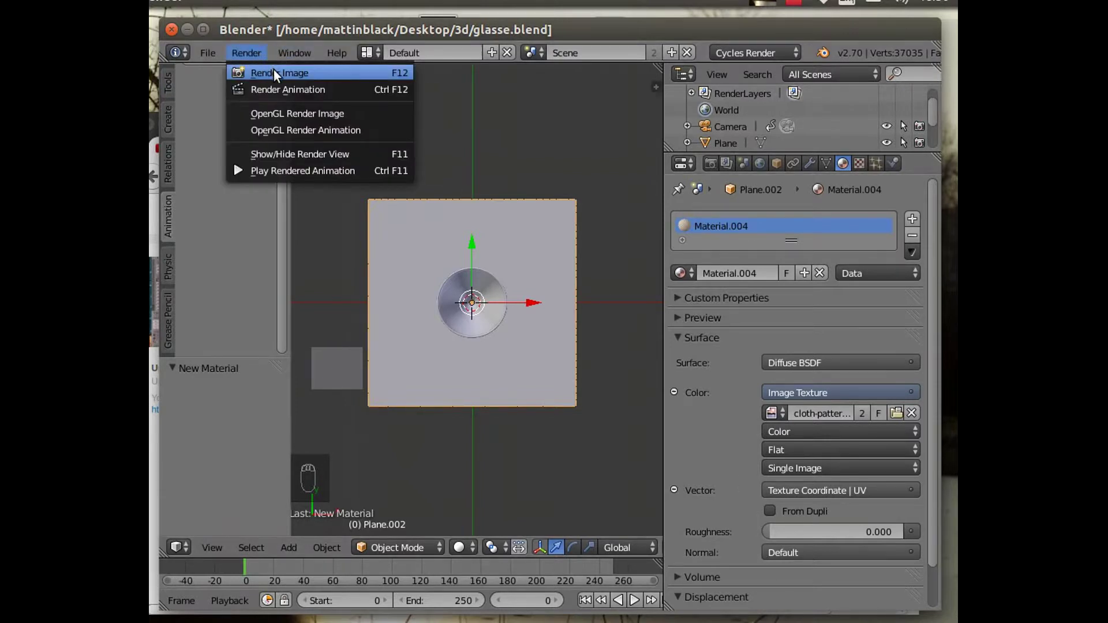
left_click(274, 71)
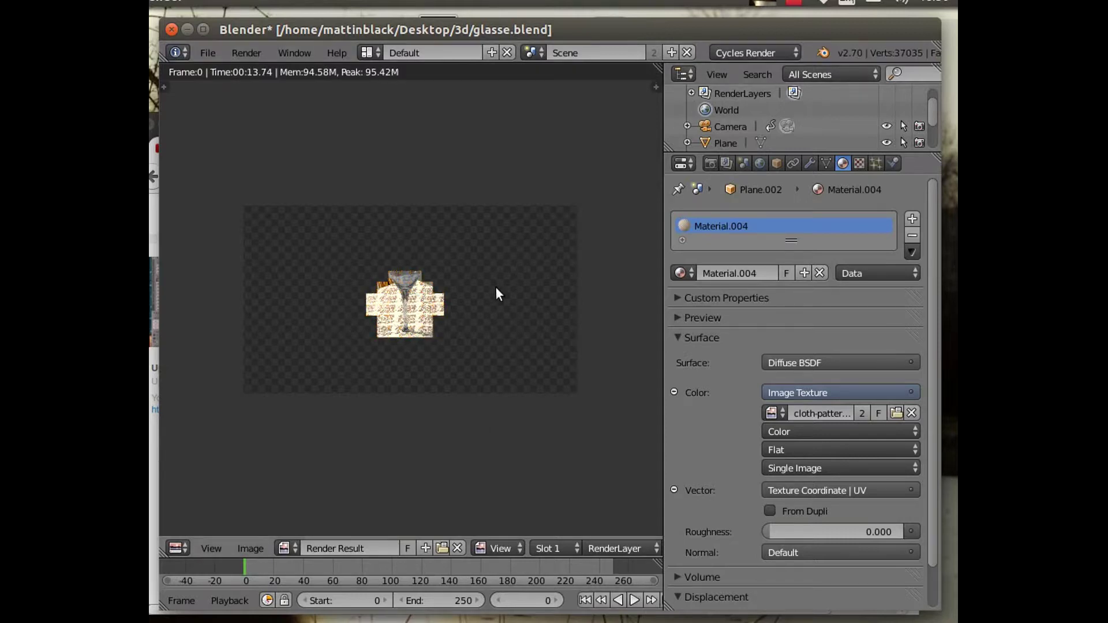
scroll(410, 375, "up", 8)
scroll(417, 363, "down", 2)
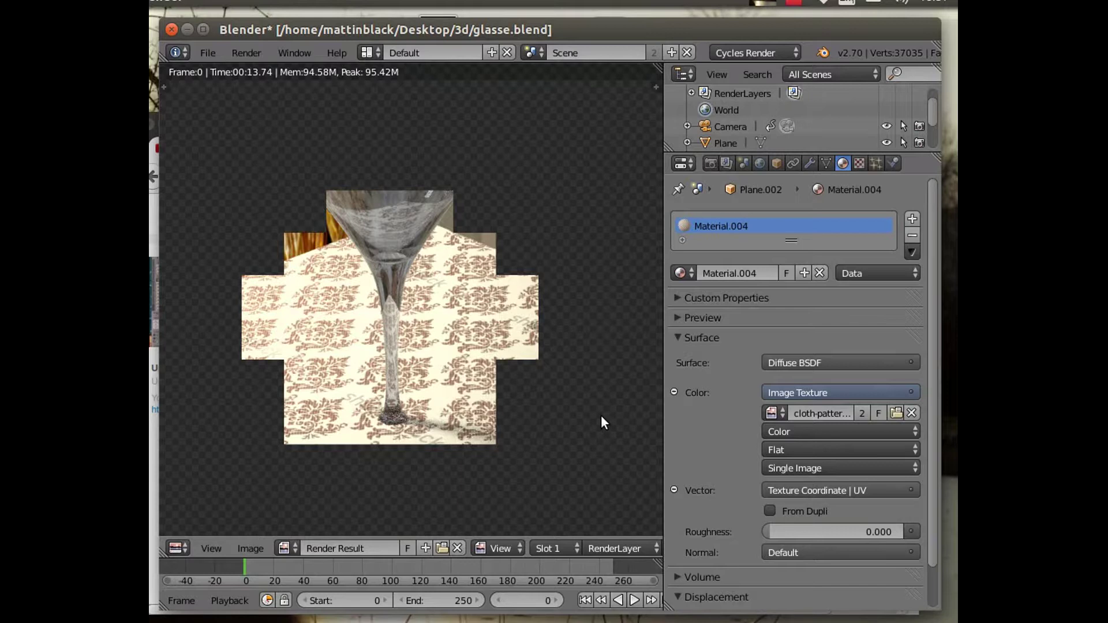
left_click(250, 52)
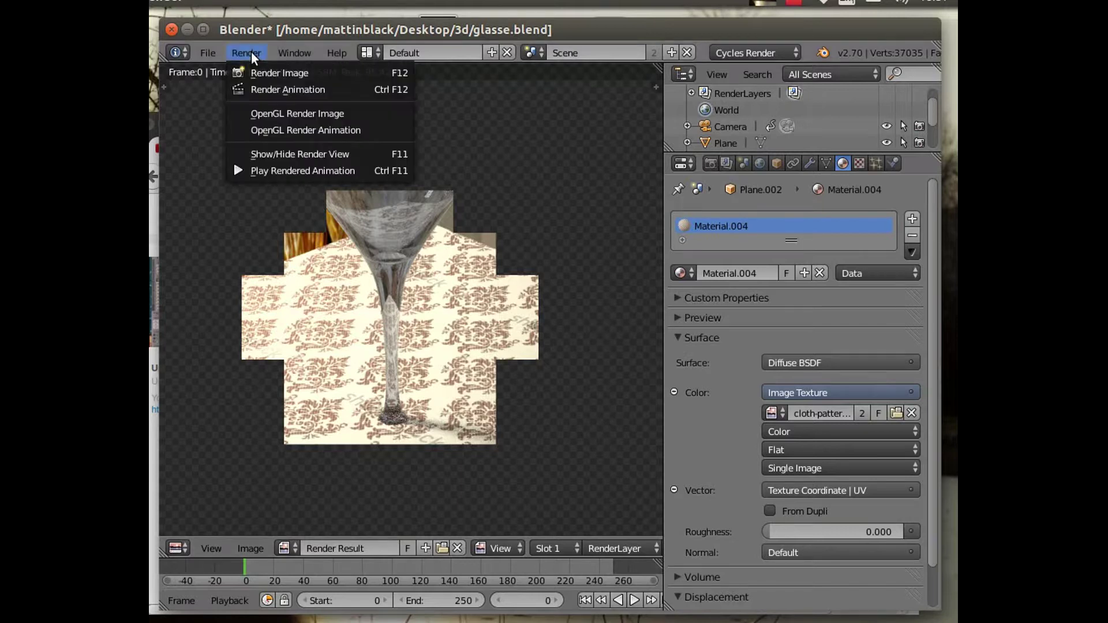
left_click(298, 154)
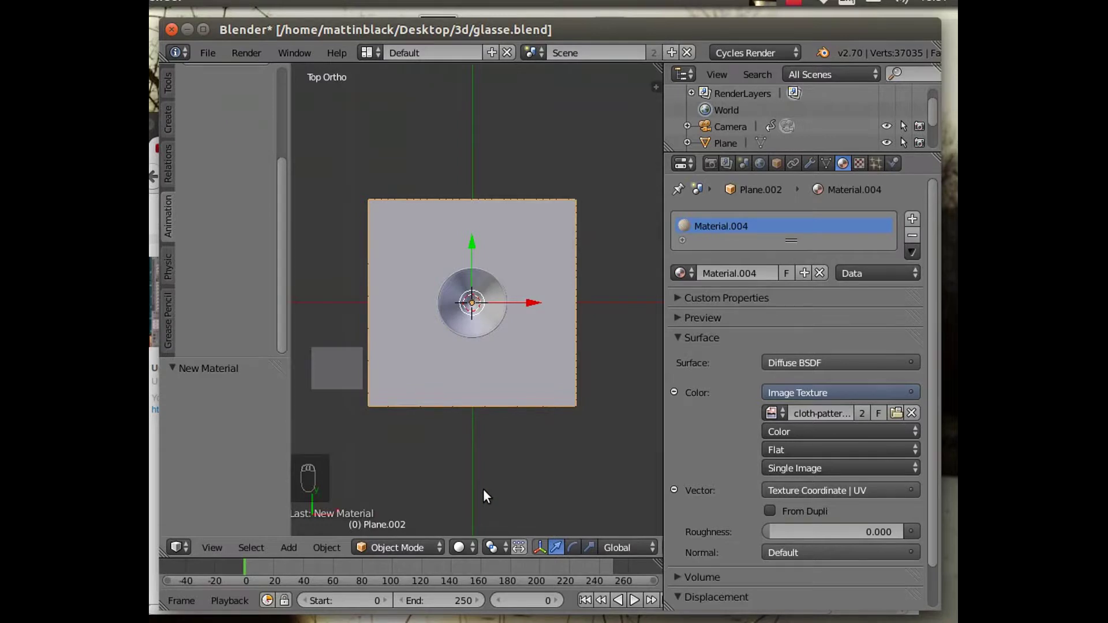
Show the plane's physics settings in a perspective view and set the animation's end frame to 60.
middle_click_drag(380, 501, 413, 330)
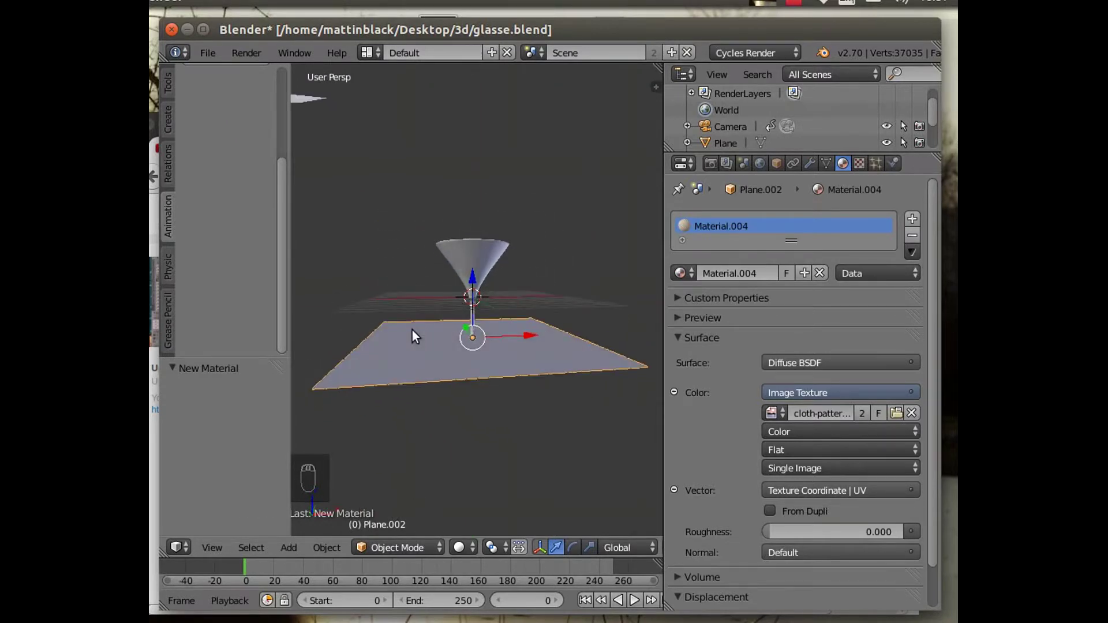
left_click(893, 162)
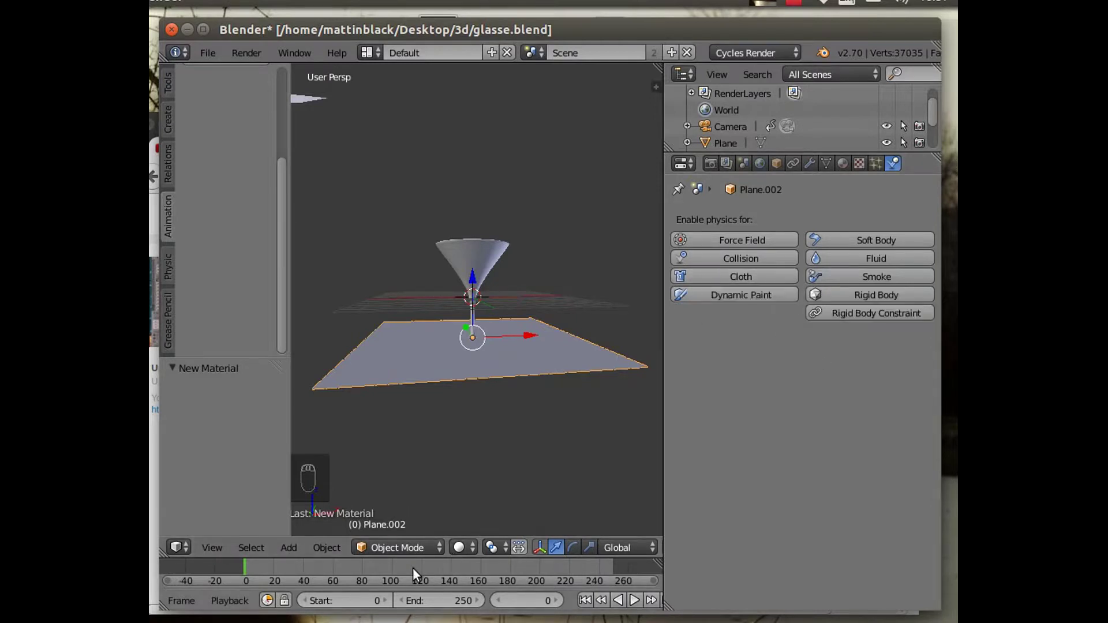
left_click(418, 601)
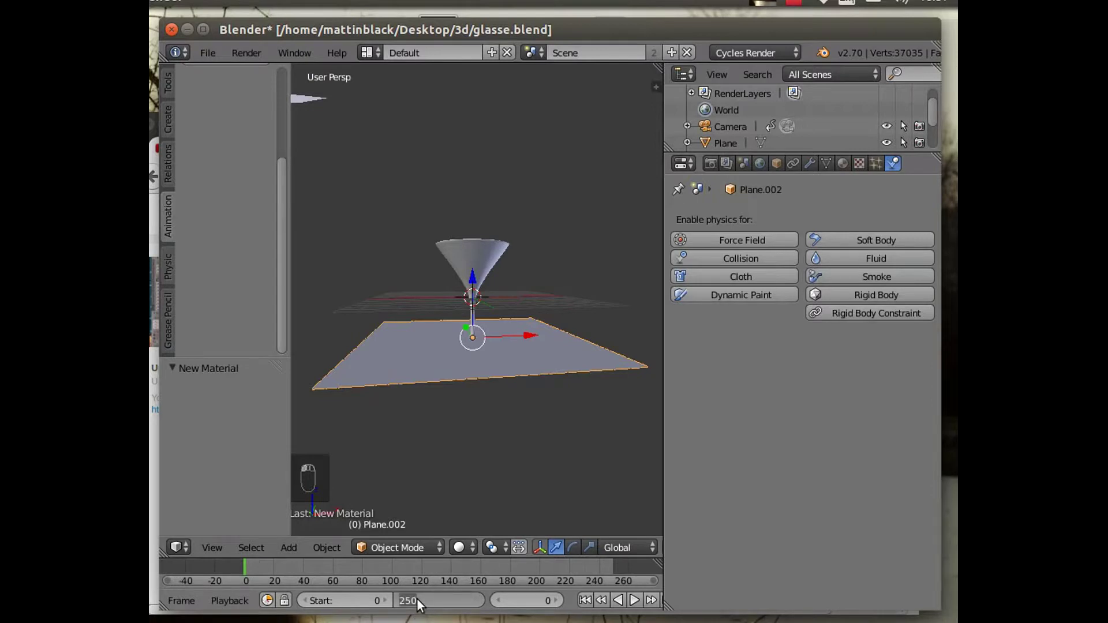
key("Return")
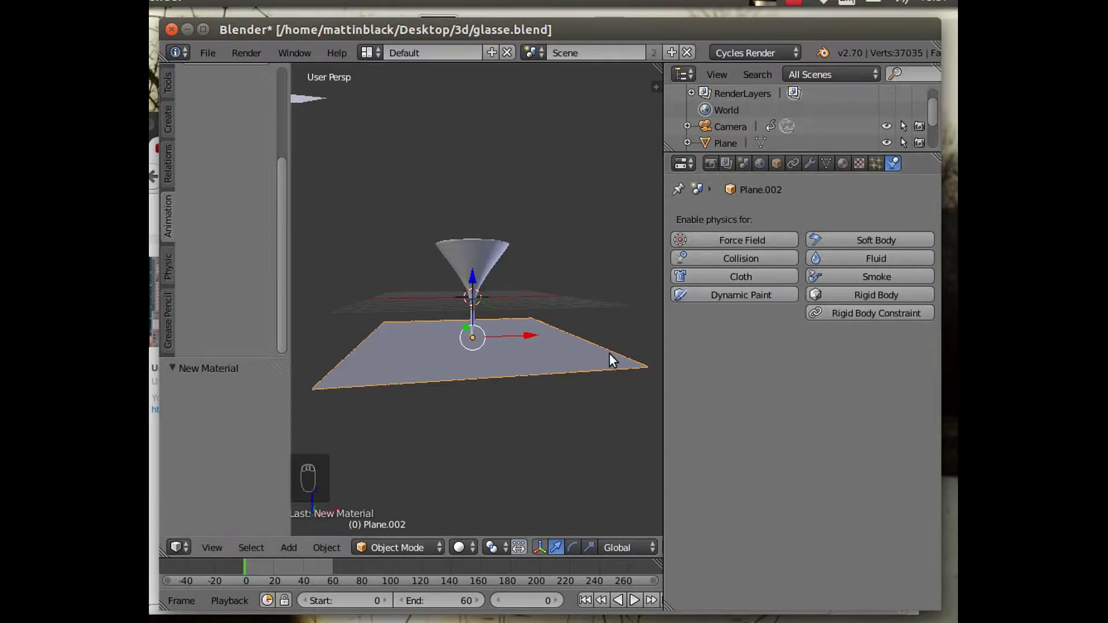
Enable Cloth physics for the large plane and apply the Silk preset.
left_click(740, 277)
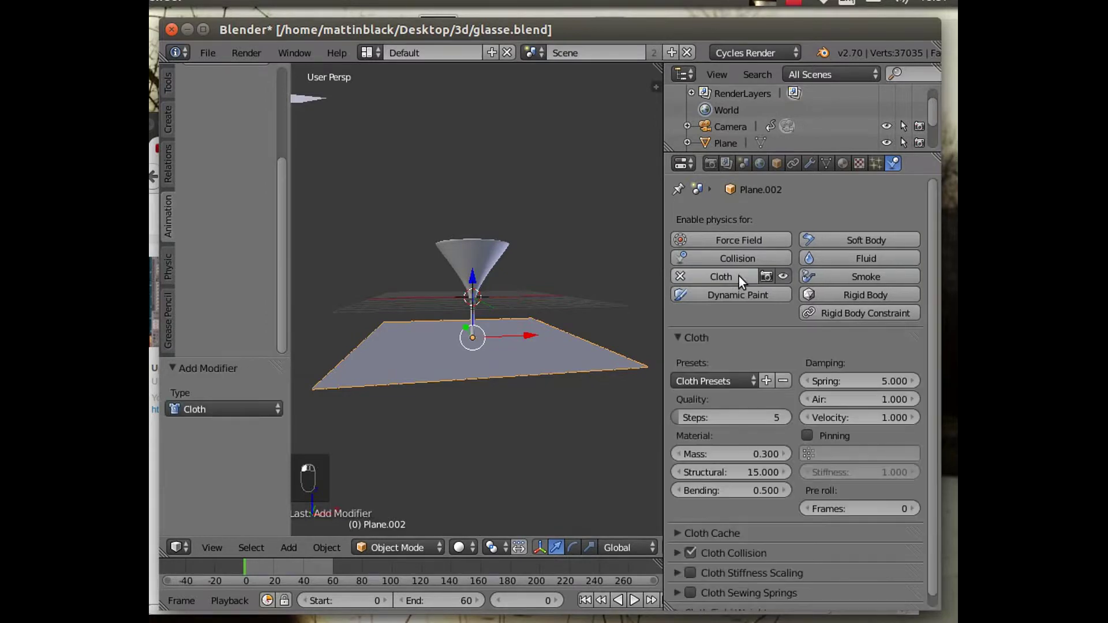
left_click(743, 379)
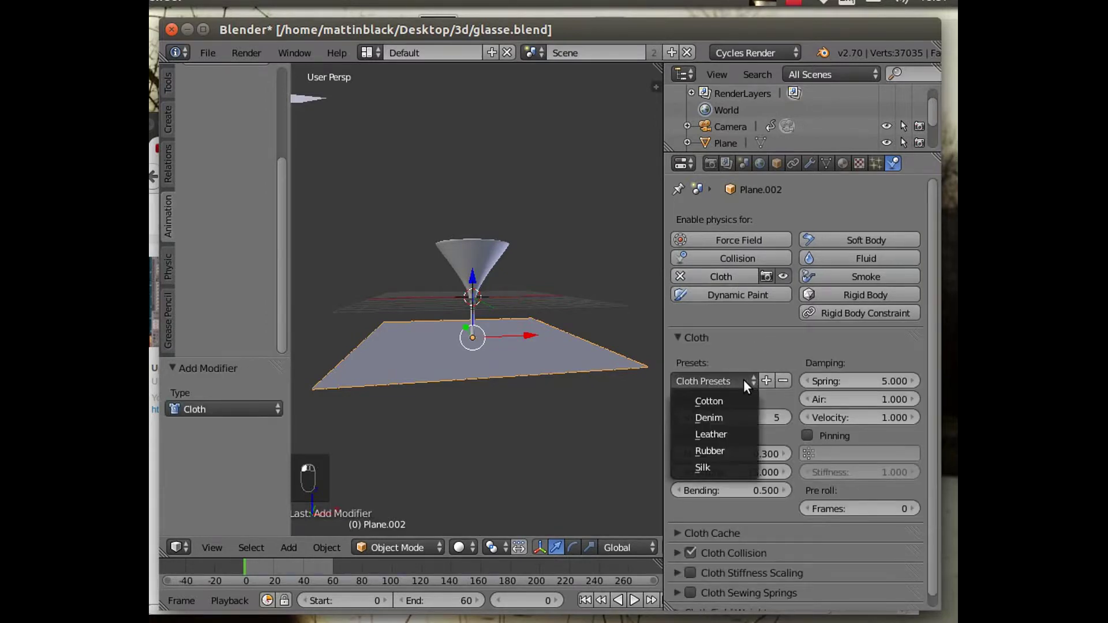
left_click(715, 466)
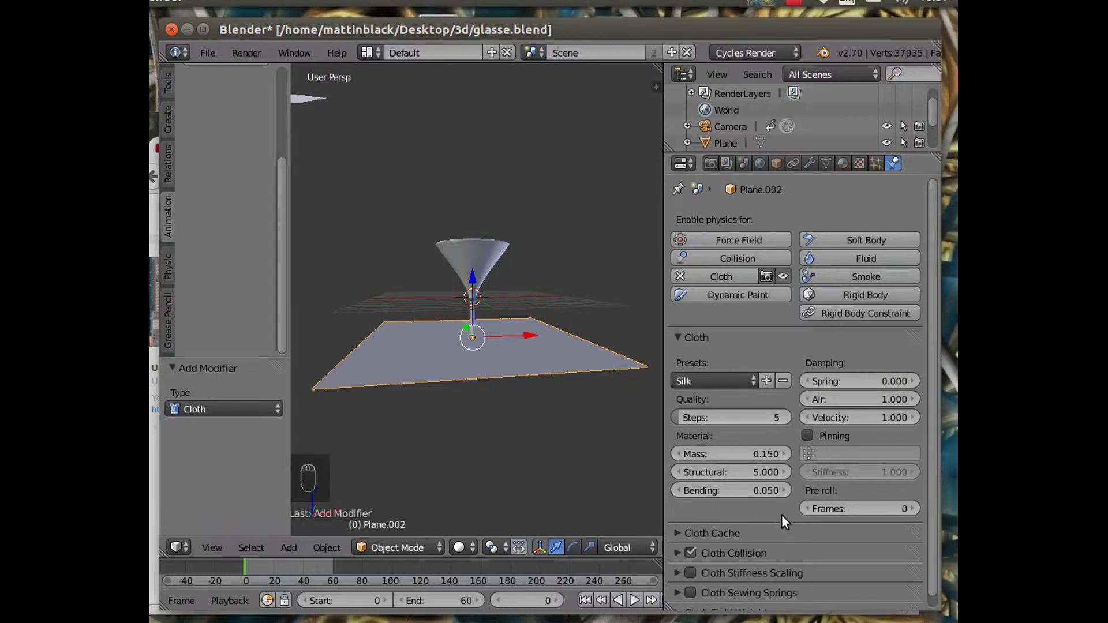
Expand the Cloth Collision settings and enable Self Collision for the plane.
scroll(782, 513, "down", 1)
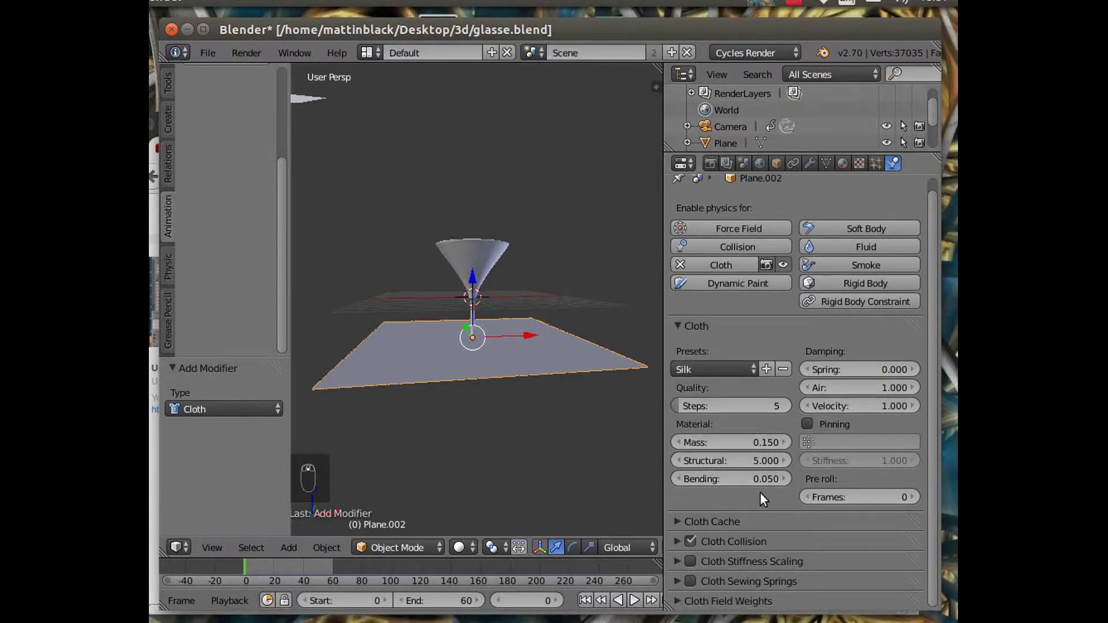
left_click(678, 540)
scroll(757, 554, "down", 4)
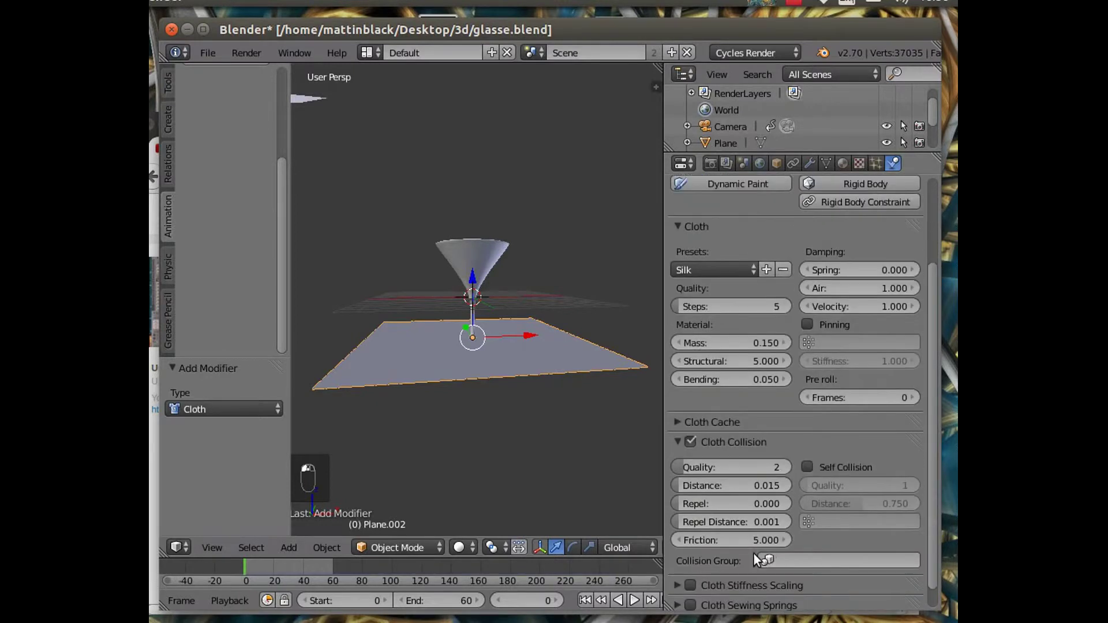
left_click(807, 468)
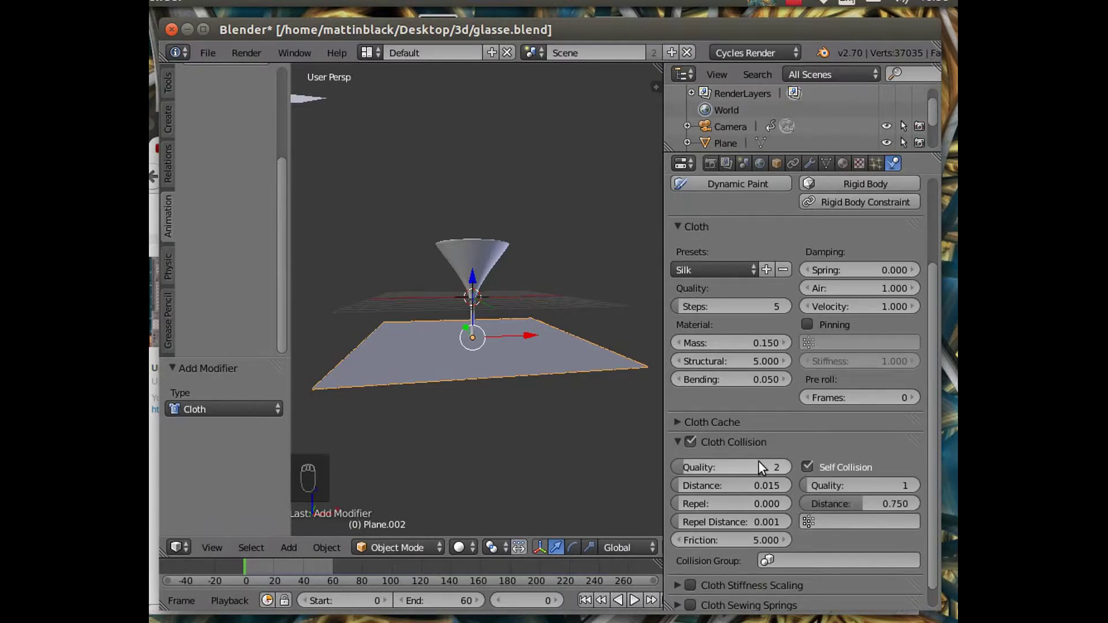
Set the Cloth Collision quality to 5 and the Cloth Cache end frame to 60.
left_click_drag(686, 467, 700, 468)
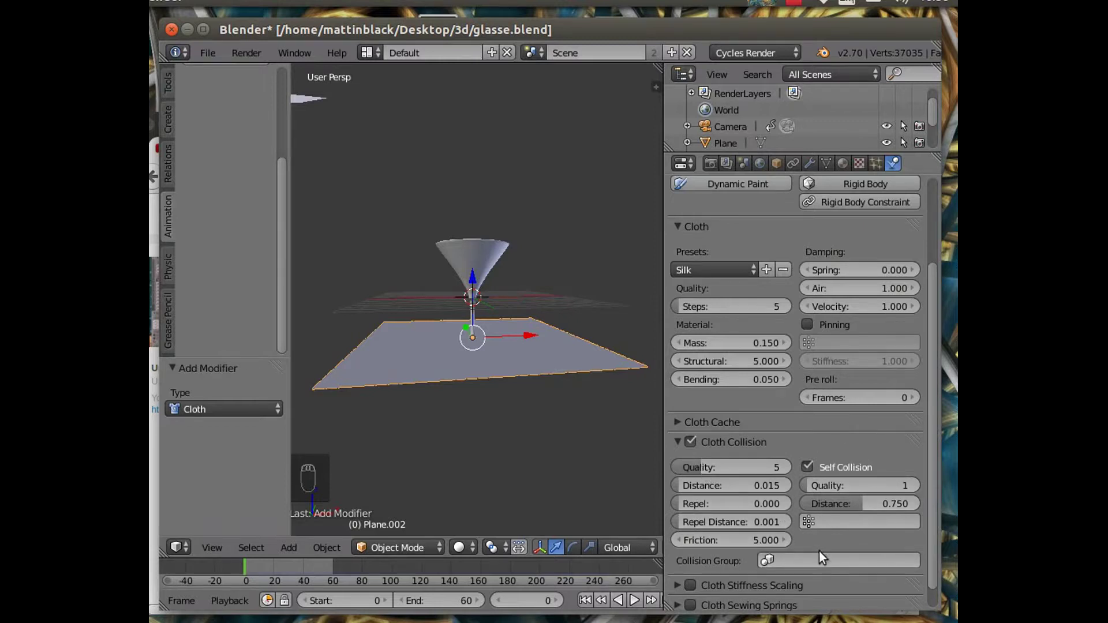
left_click(674, 444)
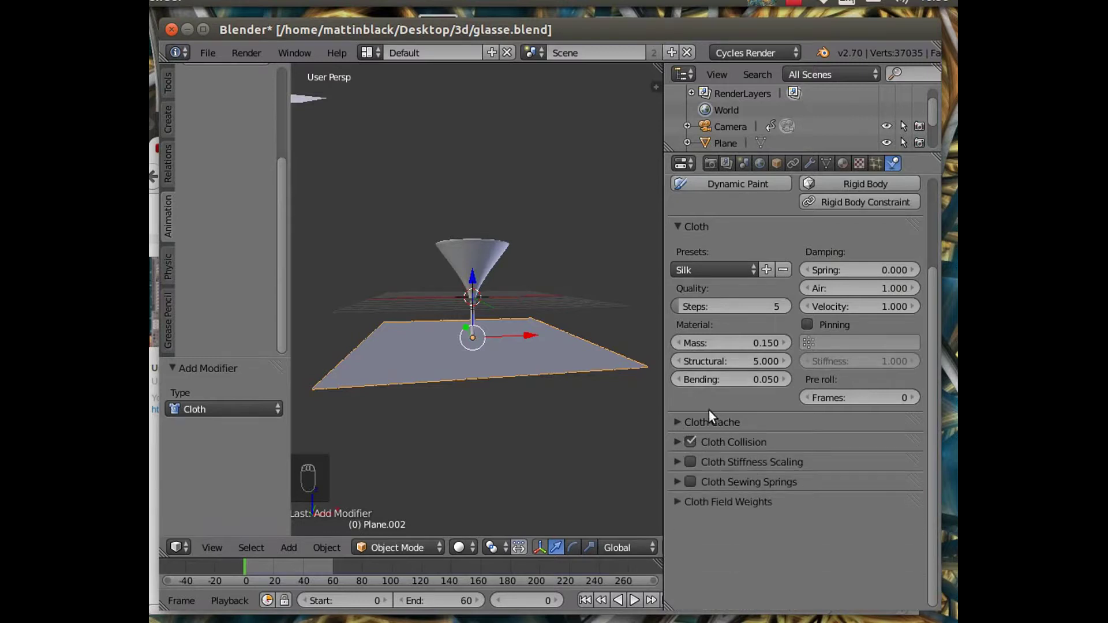
left_click(680, 422)
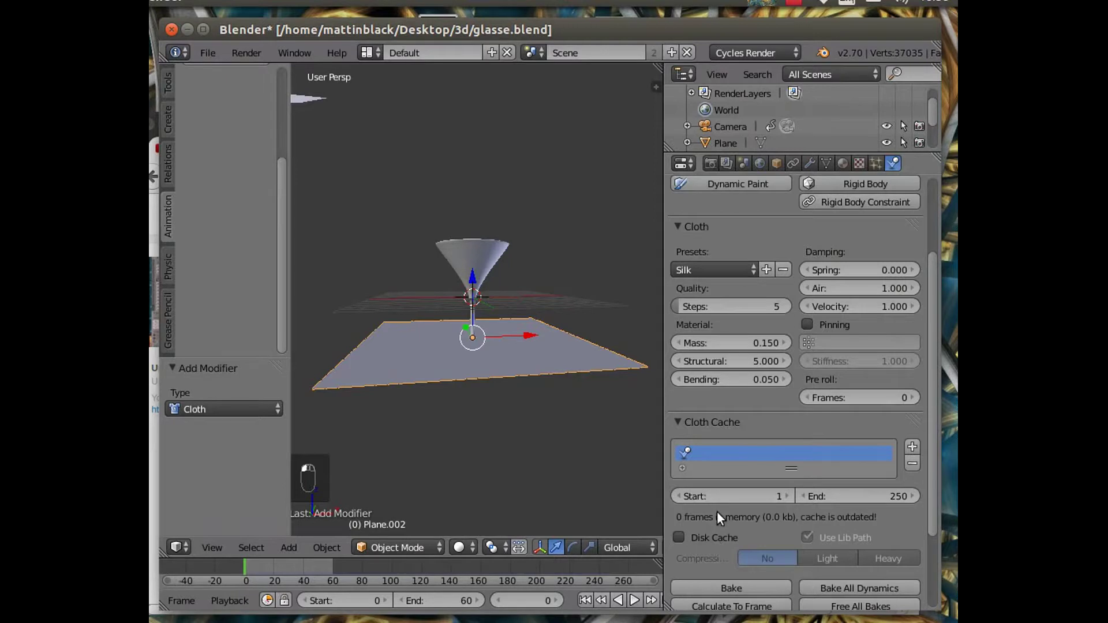
scroll(721, 509, "down", 2)
left_click(855, 463)
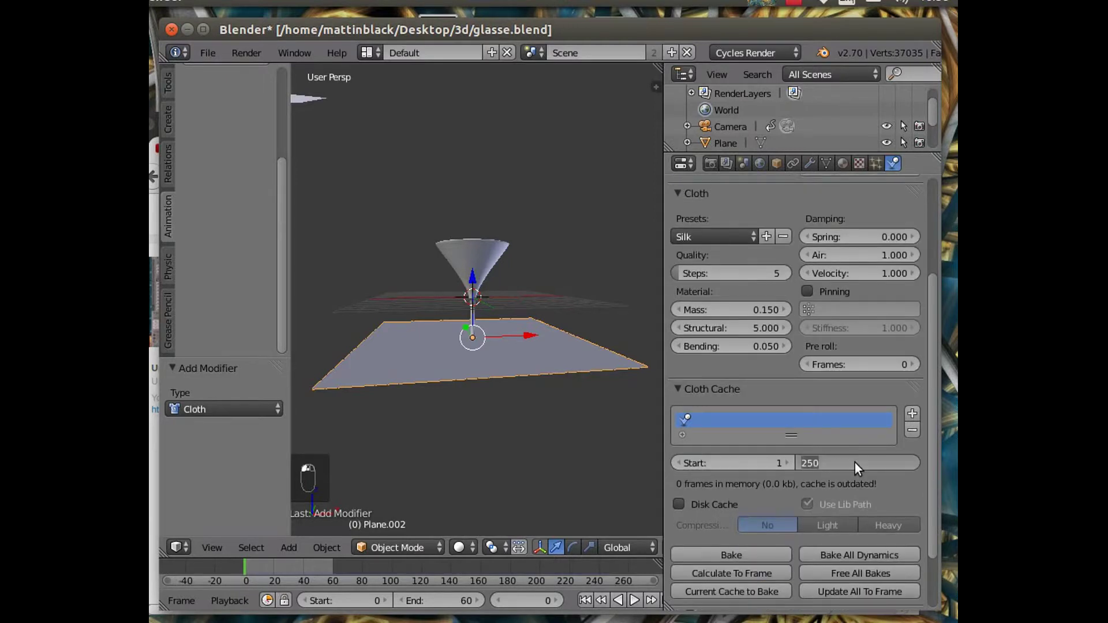
type("60")
key("Return")
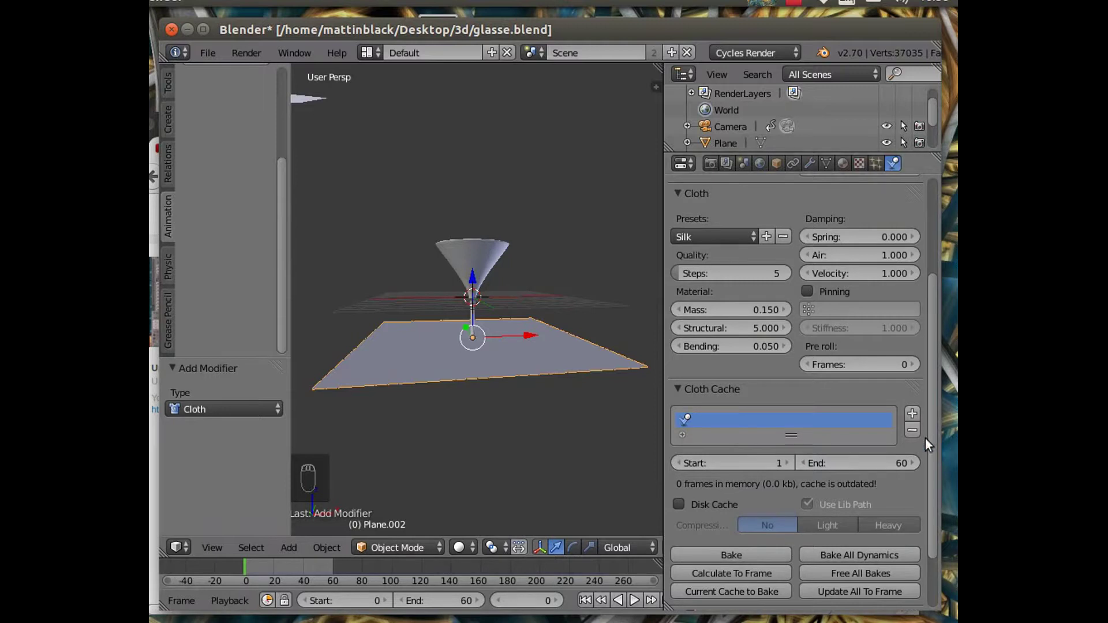
Bake the cloth simulation and inspect the draped tablecloth at frame 53 through the camera.
left_click(732, 555)
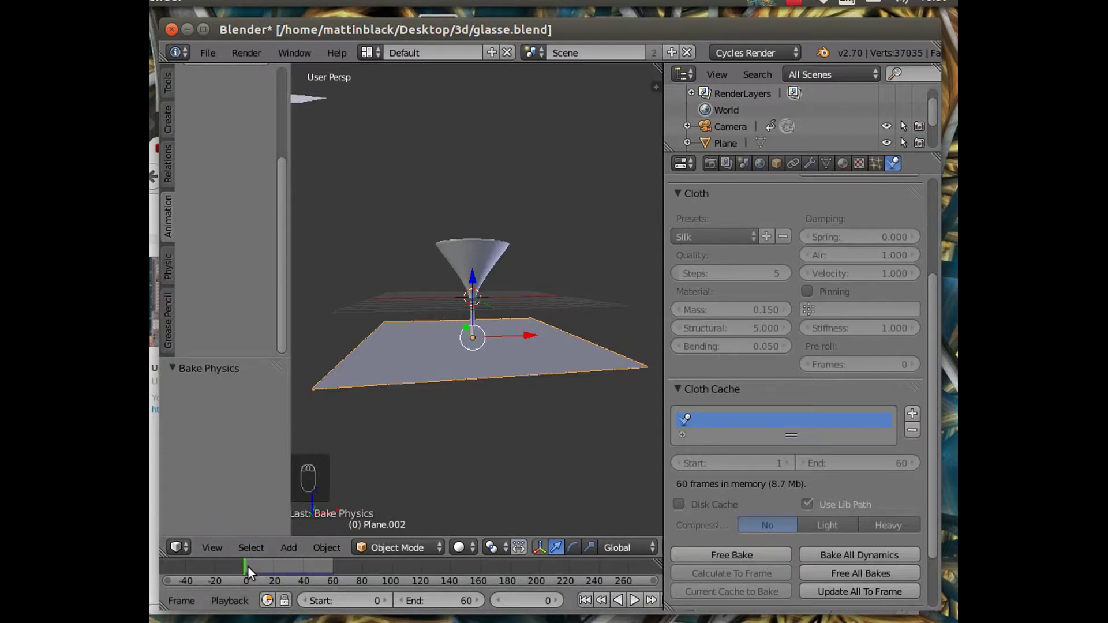
left_click_drag(247, 566, 323, 570)
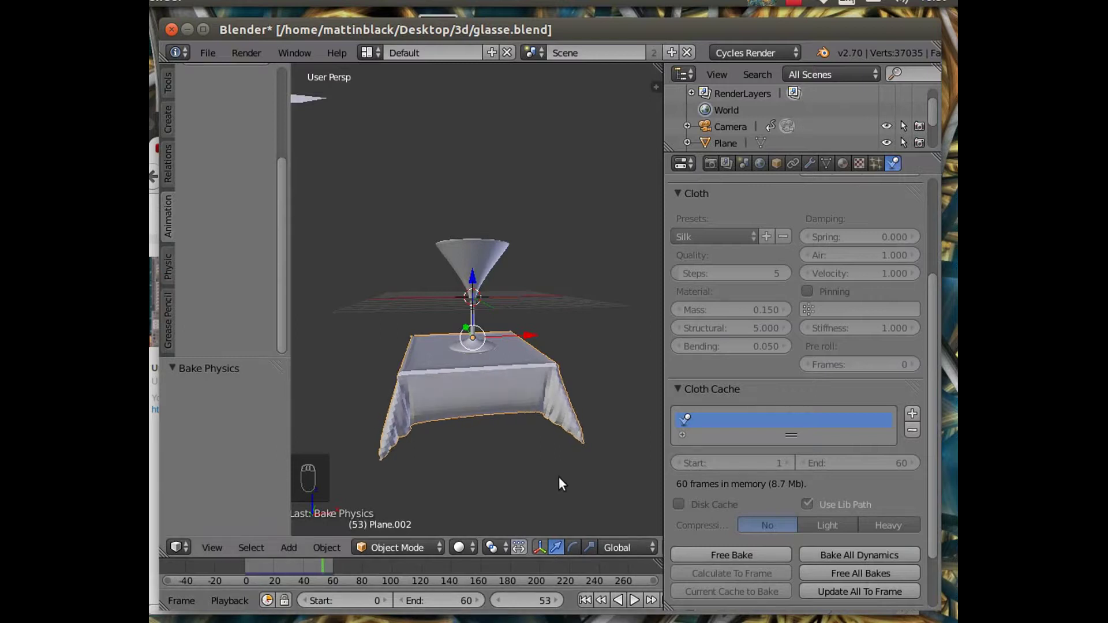
middle_click_drag(543, 484, 520, 527)
left_click(215, 547)
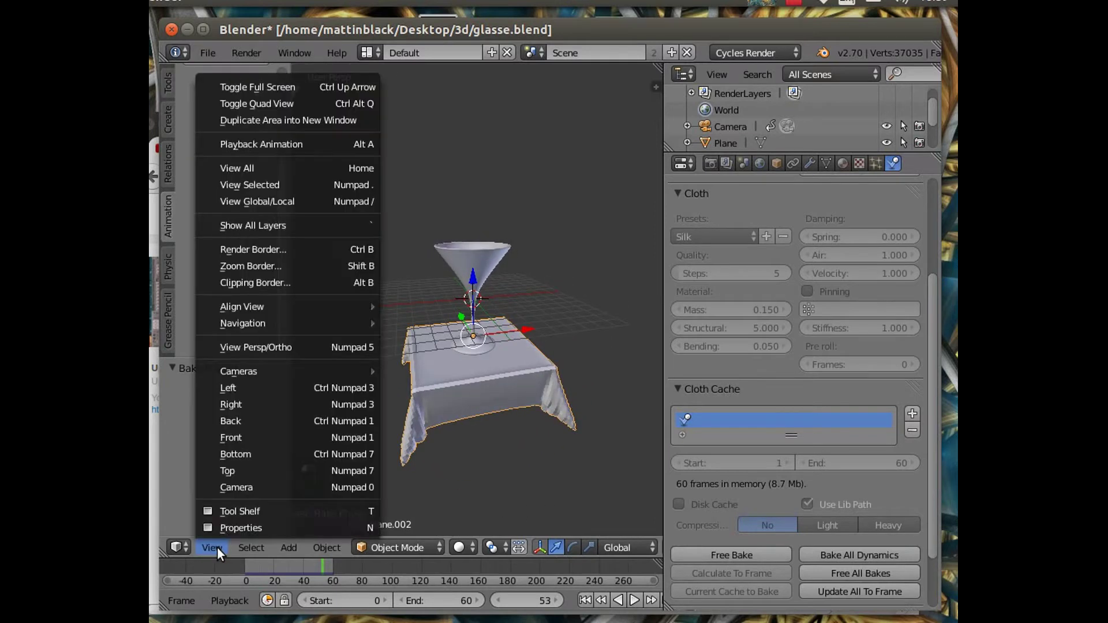
left_click(248, 488)
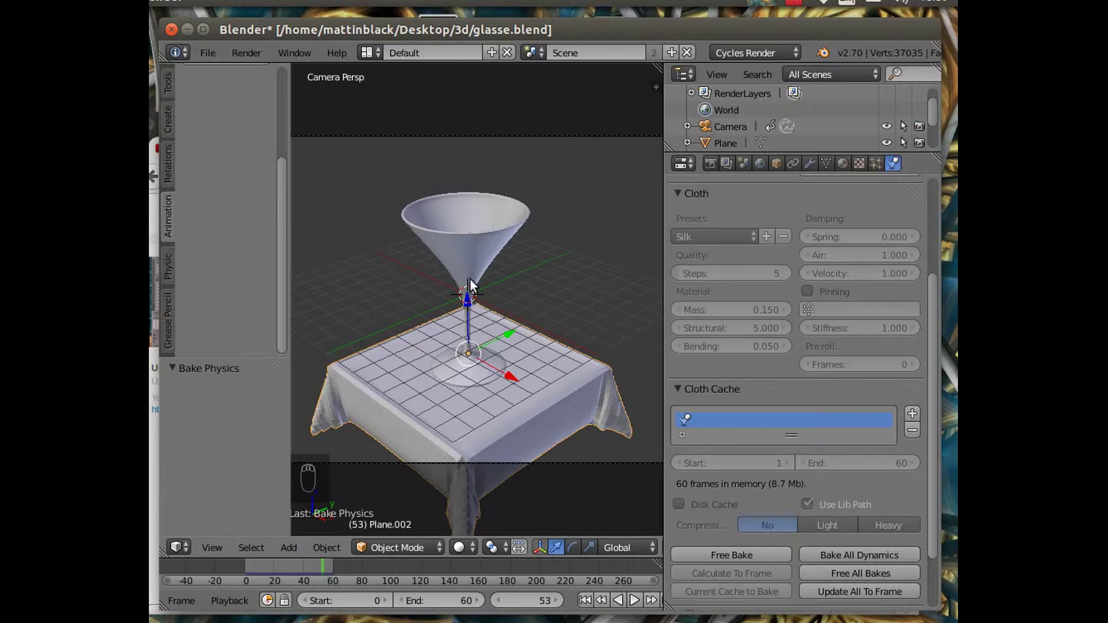
Move the glass about -1.75 along Y and, back at frame 0, raise the large cloth plane about 7.3 along Z.
right_click(463, 249)
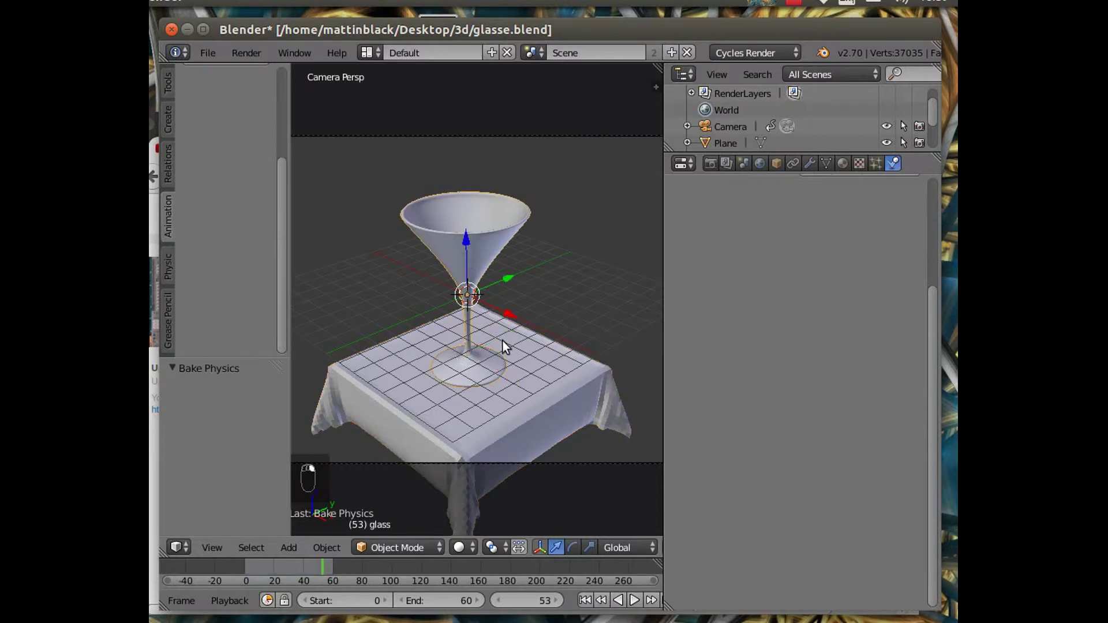
left_click_drag(511, 312, 463, 283)
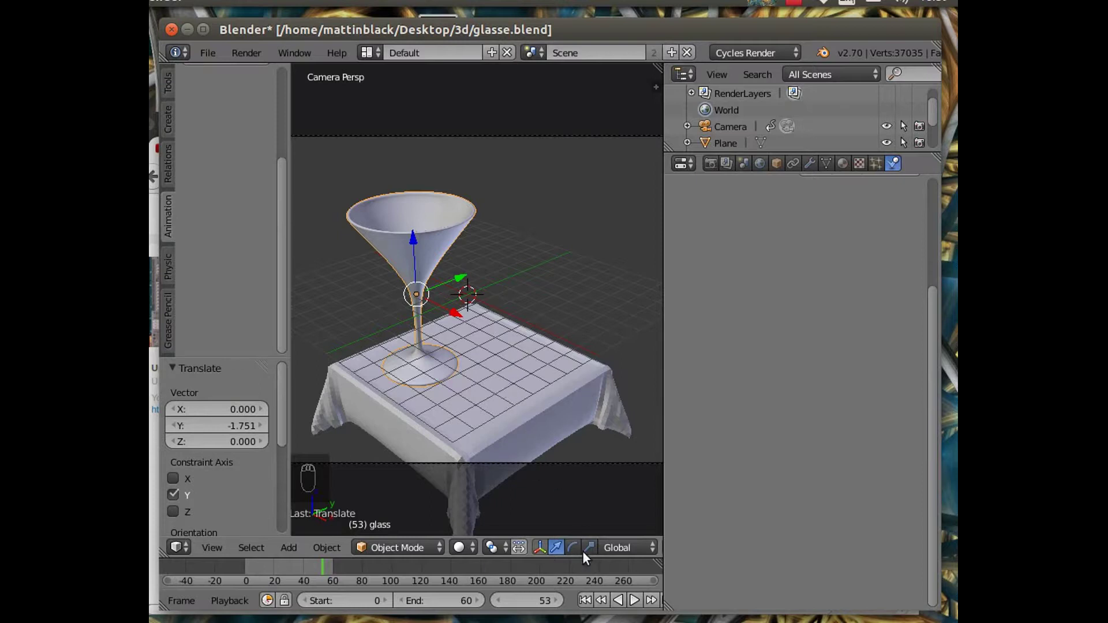
left_click(584, 600)
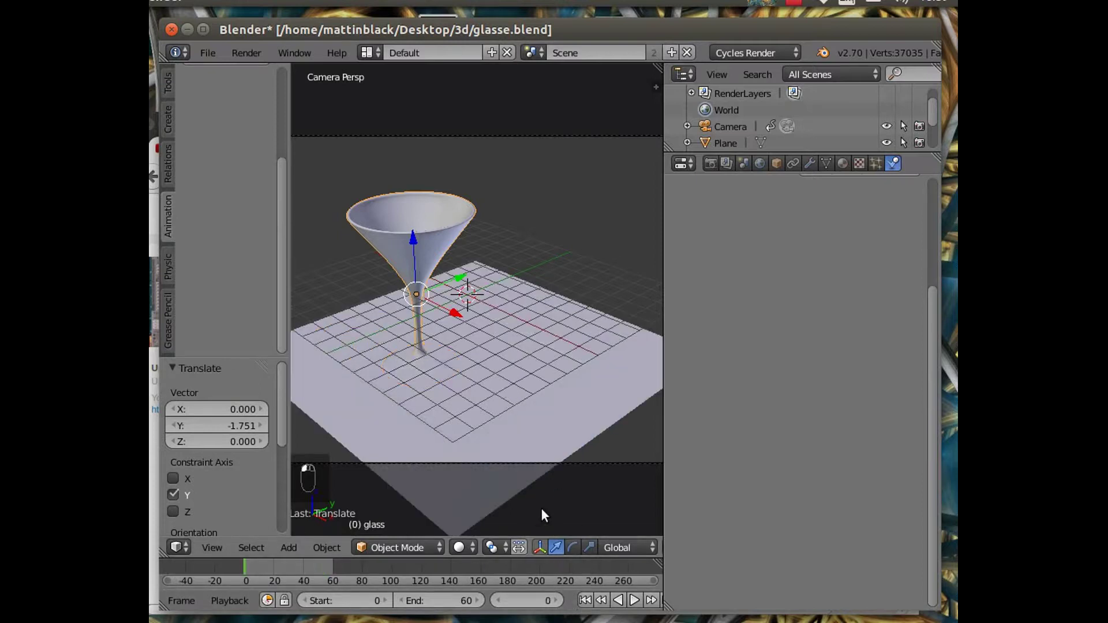
right_click(509, 346)
left_click_drag(469, 300, 463, 164)
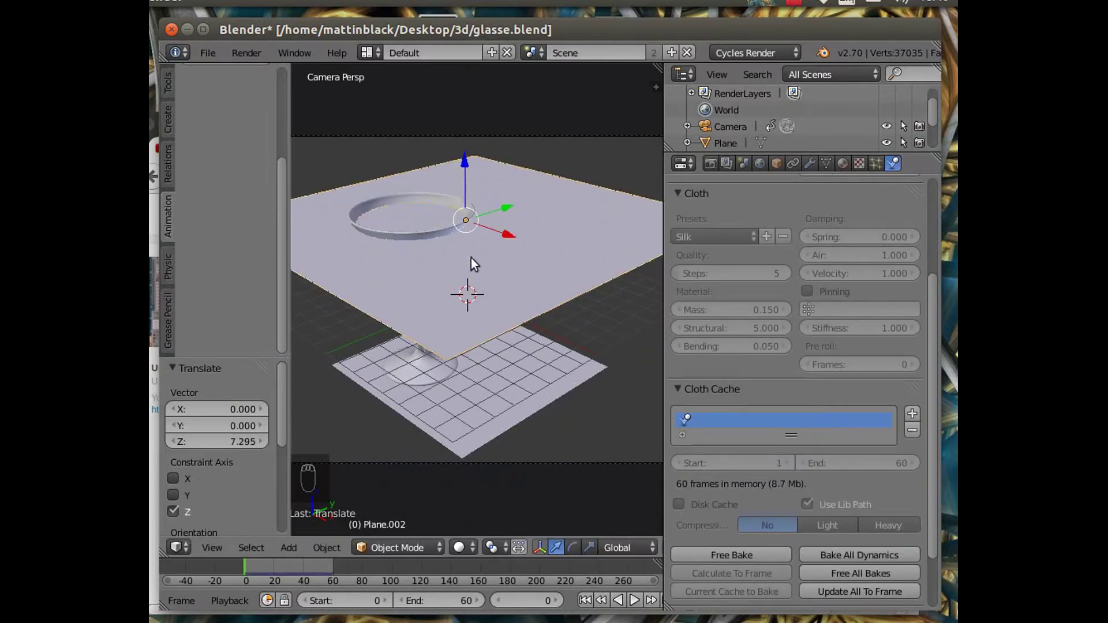
Add a cylinder mesh with 16 vertices to the scene.
left_click(286, 547)
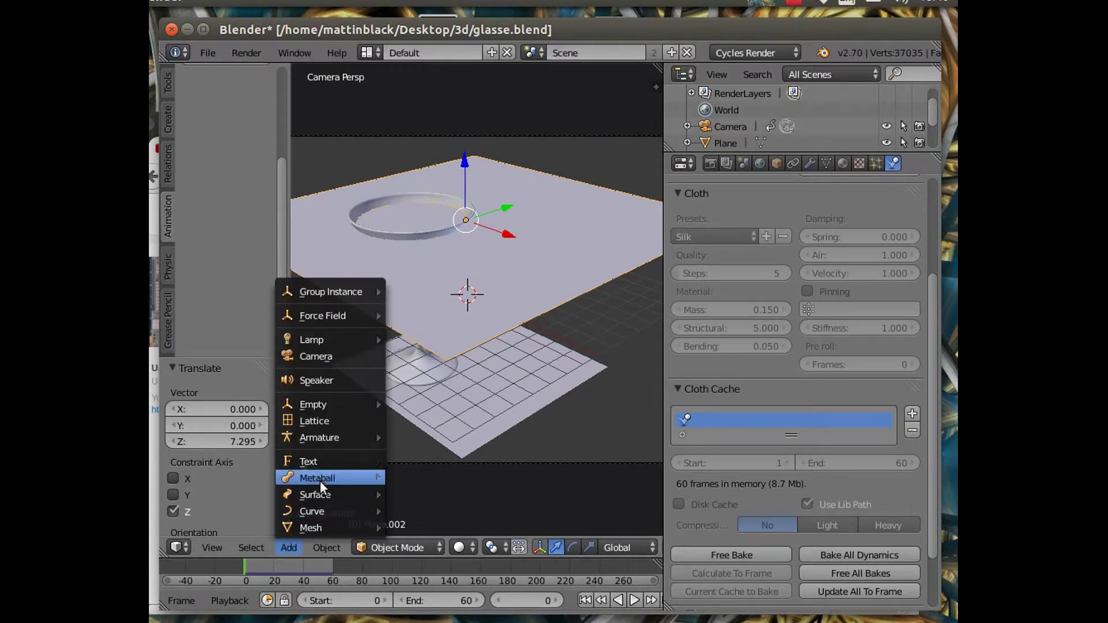
mouse_move(326, 528)
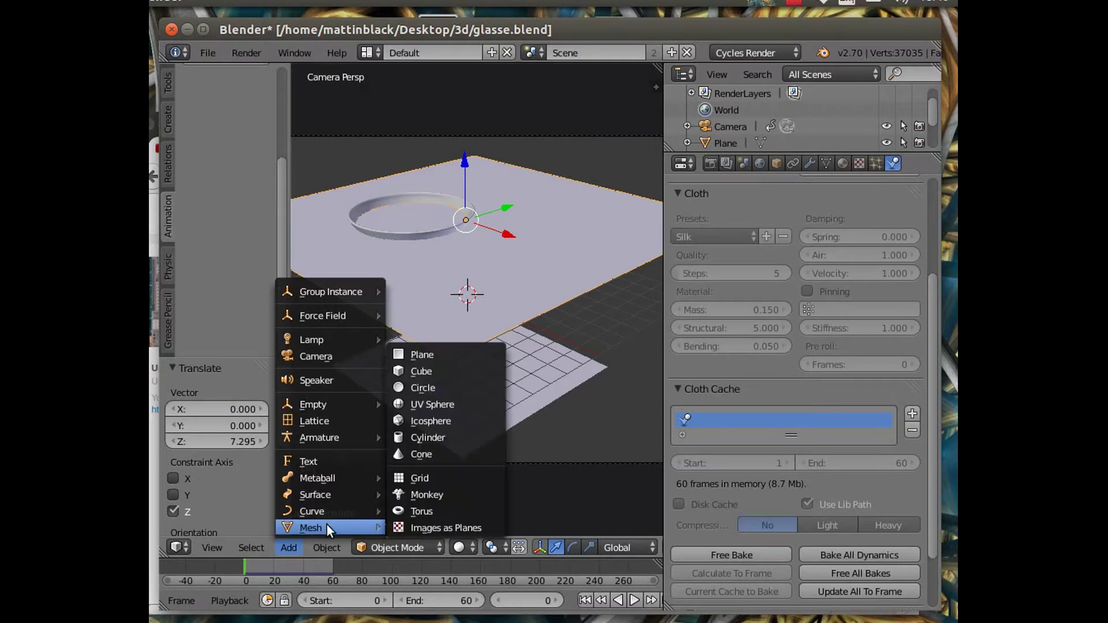
left_click(444, 432)
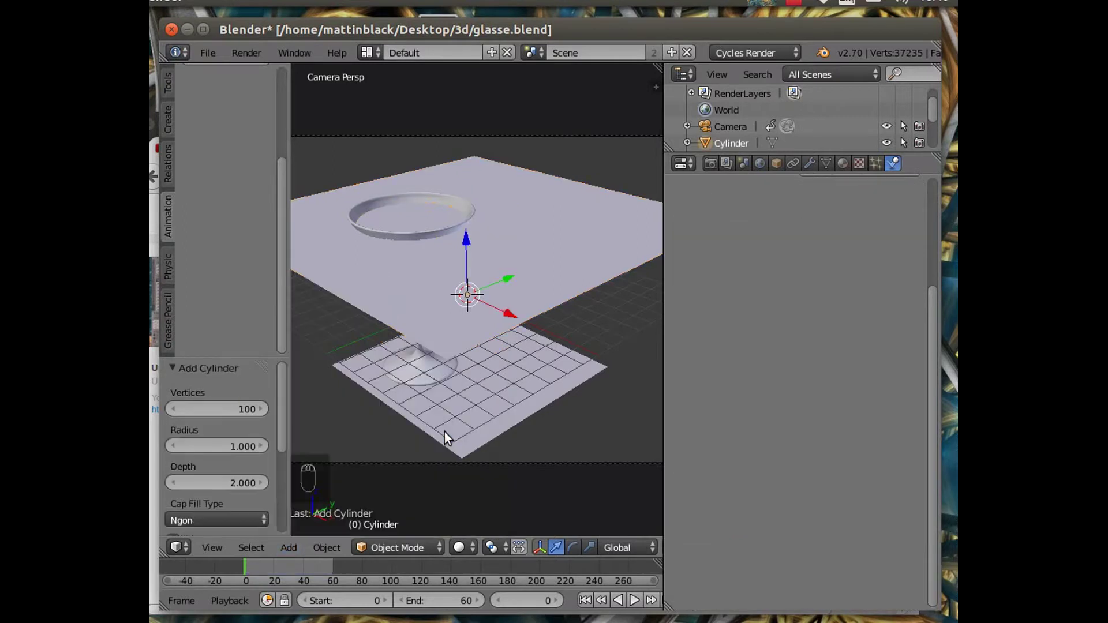
left_click(229, 410)
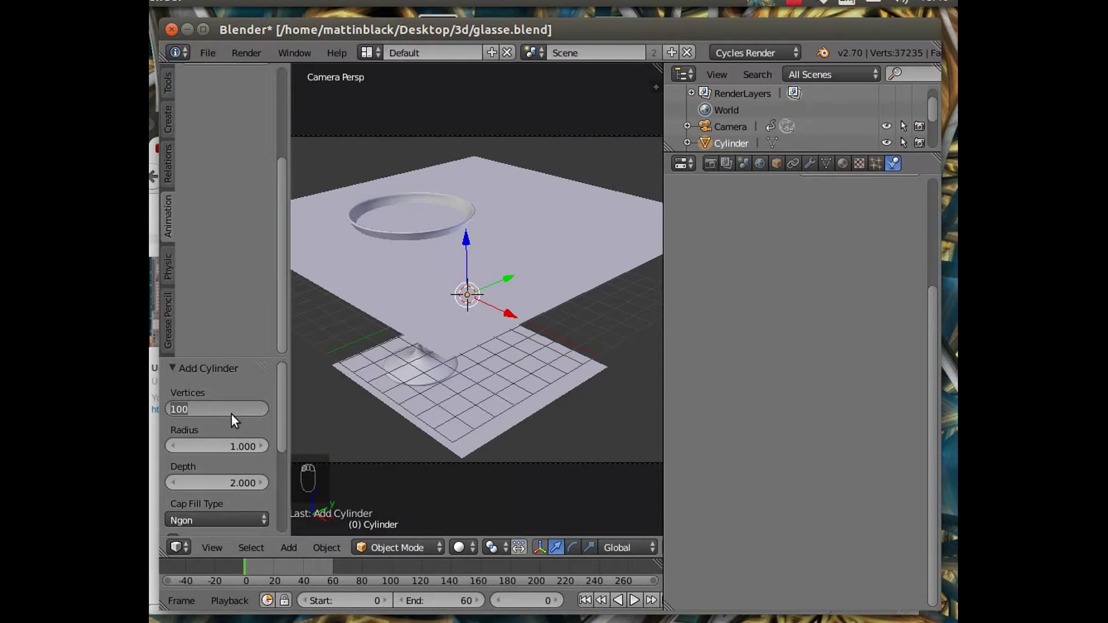
type("16")
key("Return")
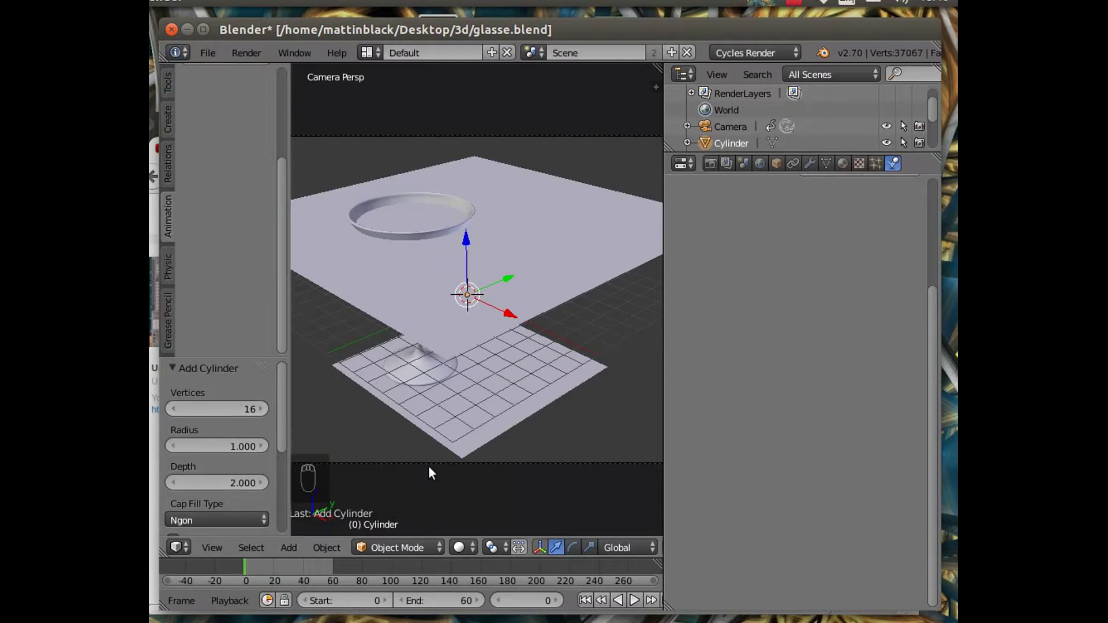
Scale the cylinder into a thin tall rod by stretching it along Z and shrinking it overall.
middle_click_drag(435, 455, 404, 420)
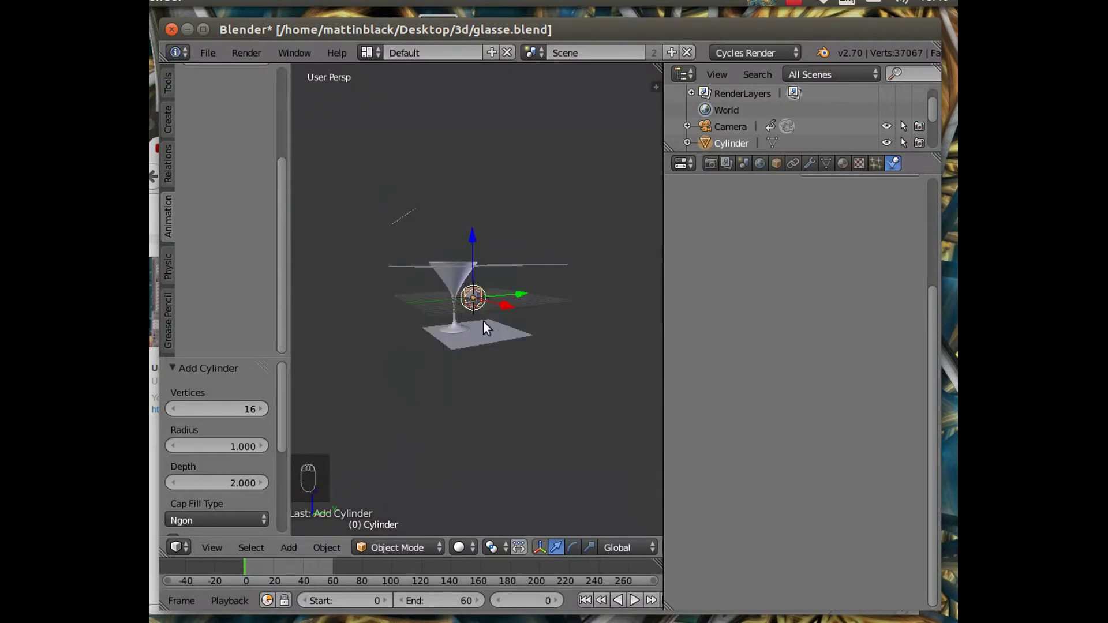
left_click(593, 546)
left_click_drag(473, 232, 472, 505)
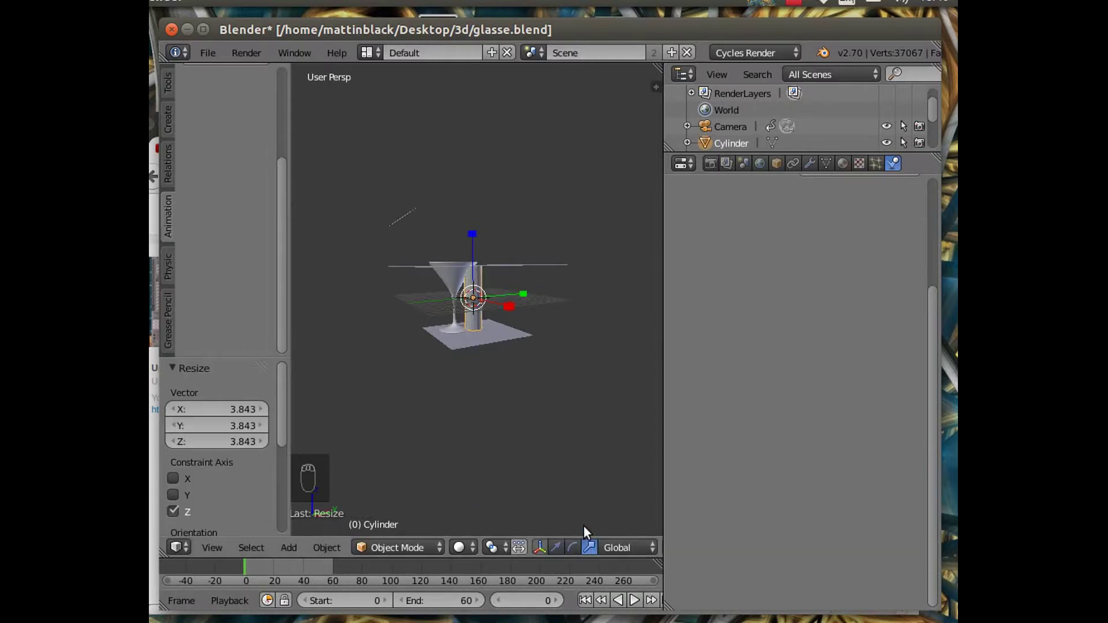
key("s")
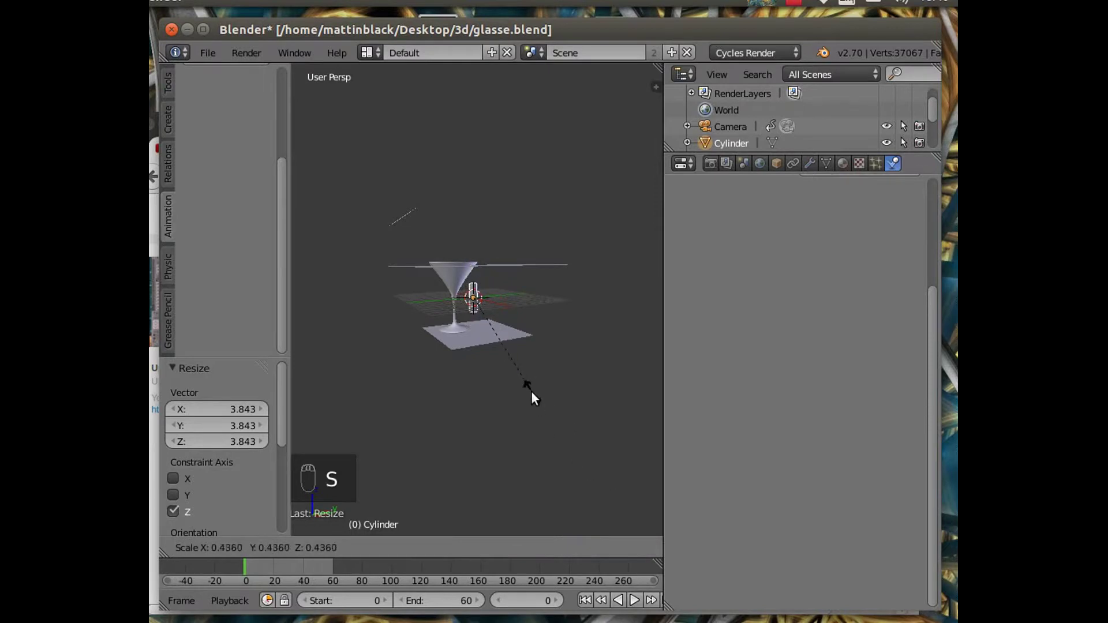
left_click(530, 390)
left_click_drag(471, 237, 476, 124)
key("s")
left_click(579, 348)
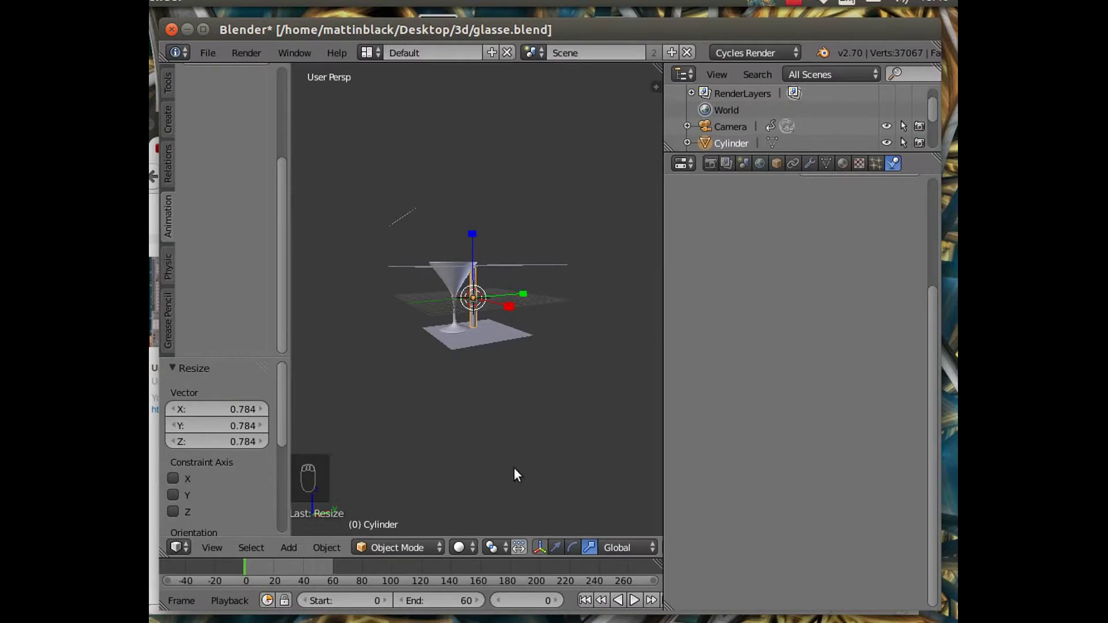
left_click_drag(474, 235, 475, 230)
Lay the cylinder down by rotating it about -86° around Y and about -47° around Z.
left_click(572, 546)
left_click_drag(507, 324, 510, 254)
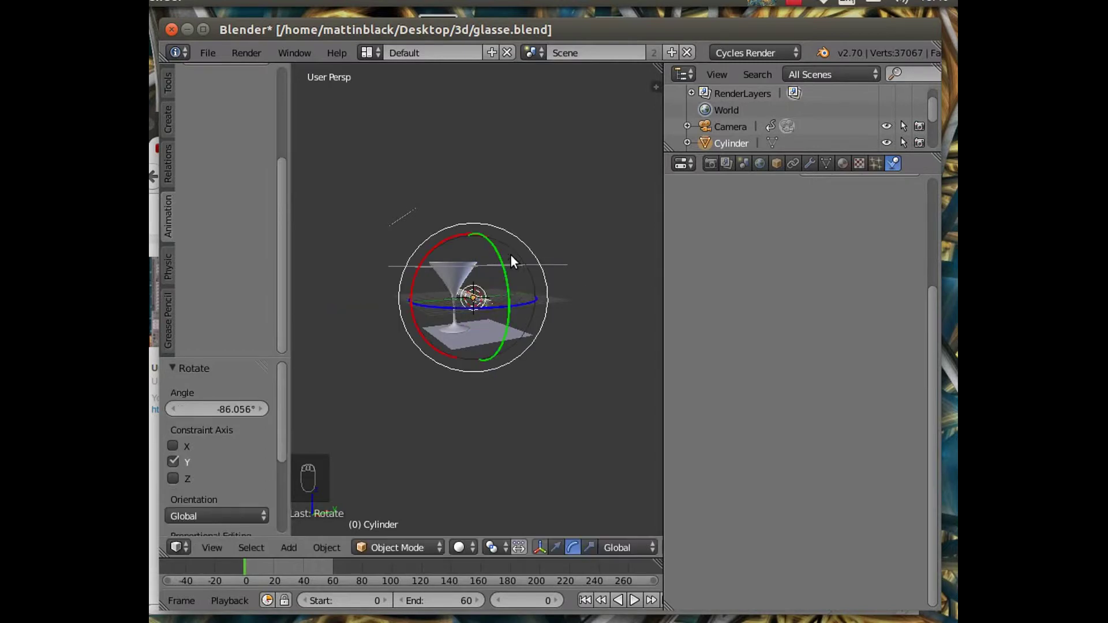
left_click_drag(497, 309, 476, 312)
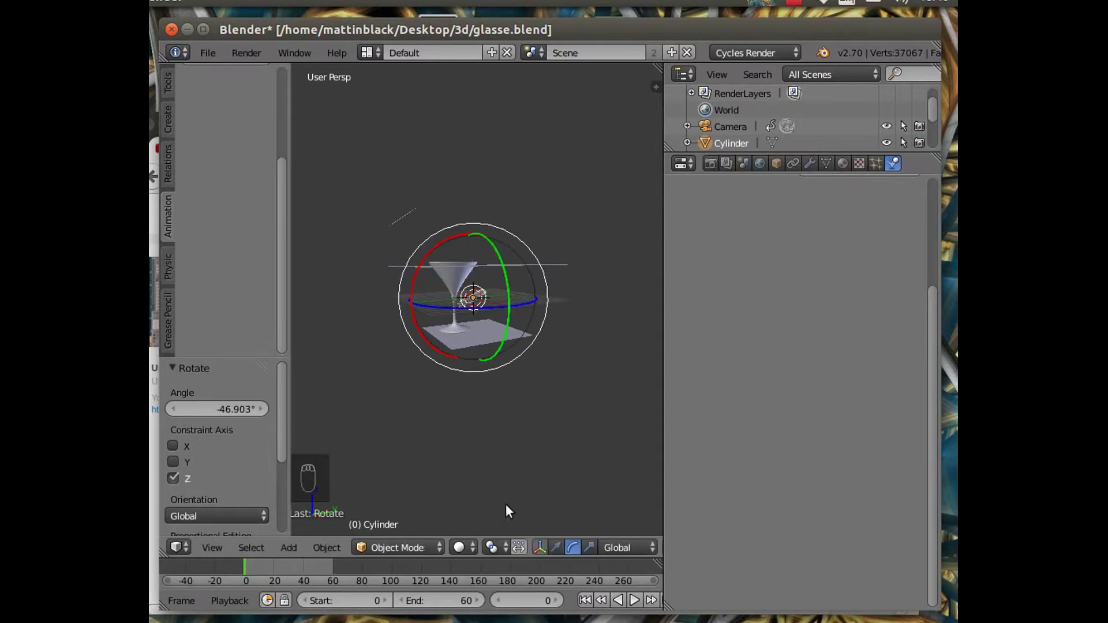
Lower the cylinder onto the small table plane and position it beside the foot of the glass.
left_click(554, 547)
left_click_drag(472, 235, 472, 266)
left_click_drag(514, 321, 520, 321)
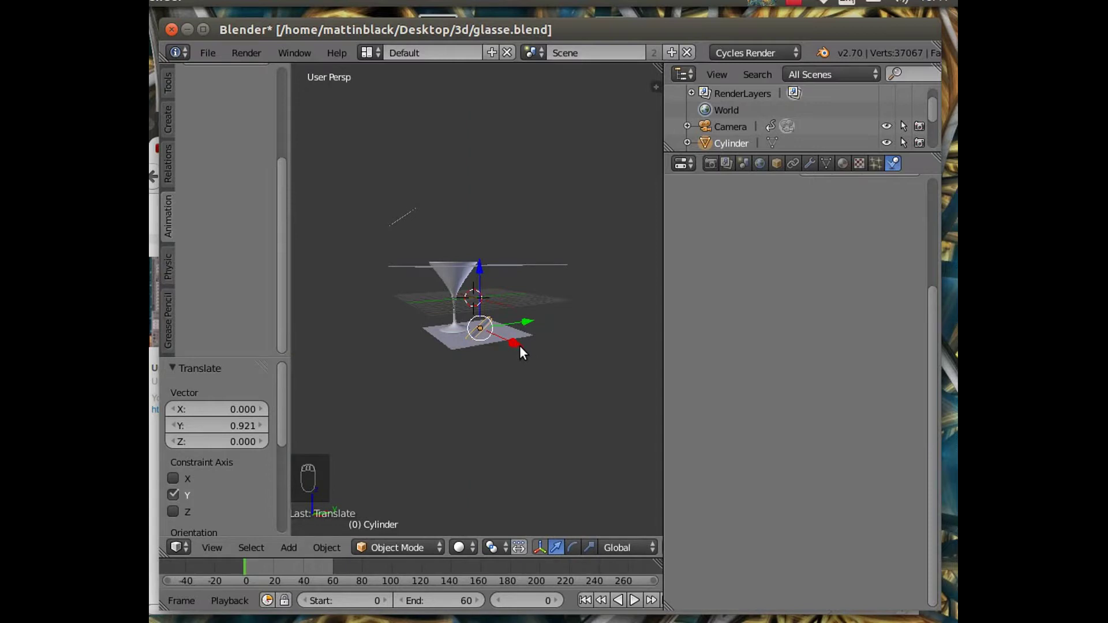
middle_click_drag(491, 378, 410, 334)
left_click_drag(539, 331, 556, 332)
middle_click_drag(498, 363, 577, 378)
left_click_drag(547, 327, 497, 345)
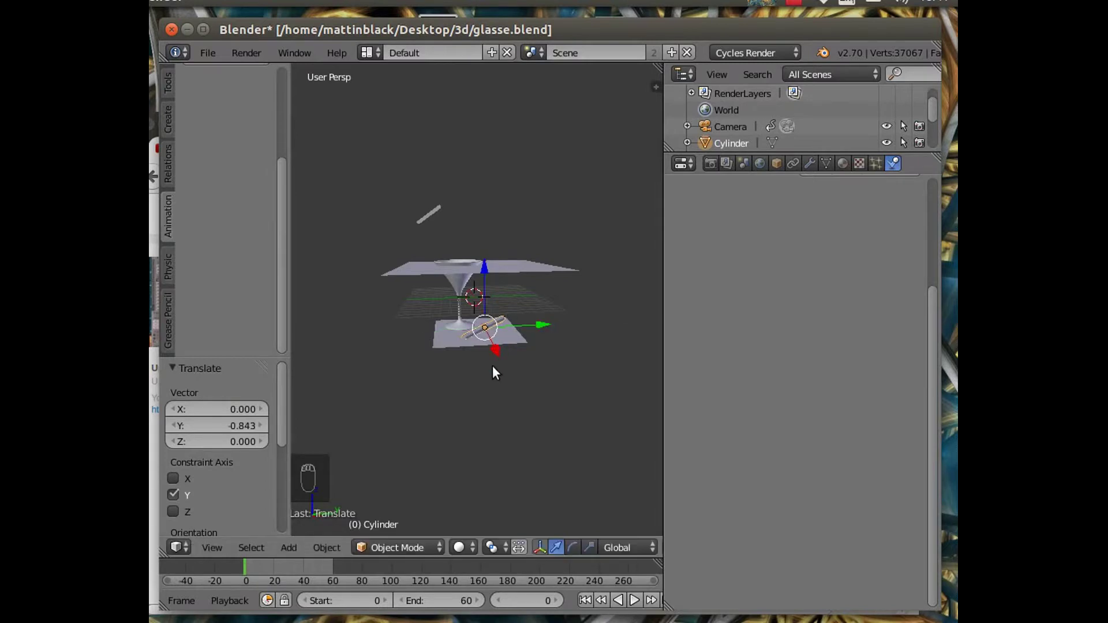
Scale the cylinder about 1.33 times along X, slightly along Y, and by about 0.92 along Z.
left_click(589, 548)
left_click_drag(496, 348, 503, 355)
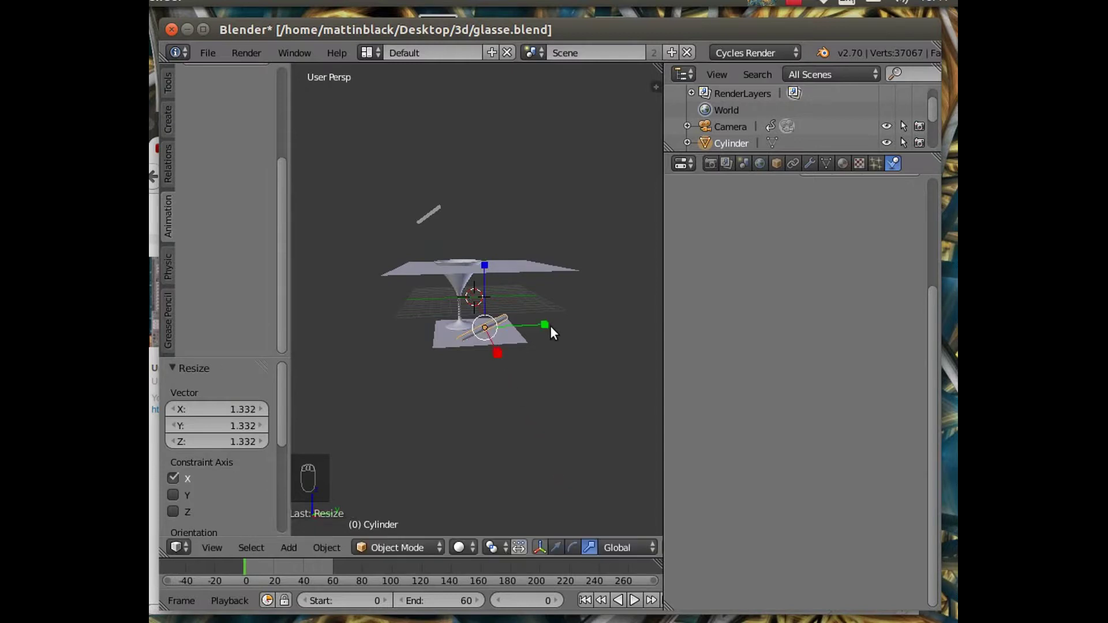
left_click_drag(550, 325, 553, 324)
mouse_move(527, 371)
middle_mouse_down()
mouse_move(541, 384)
mouse_move(603, 373)
mouse_move(588, 349)
mouse_move(543, 377)
middle_mouse_up()
left_click_drag(485, 268, 486, 272)
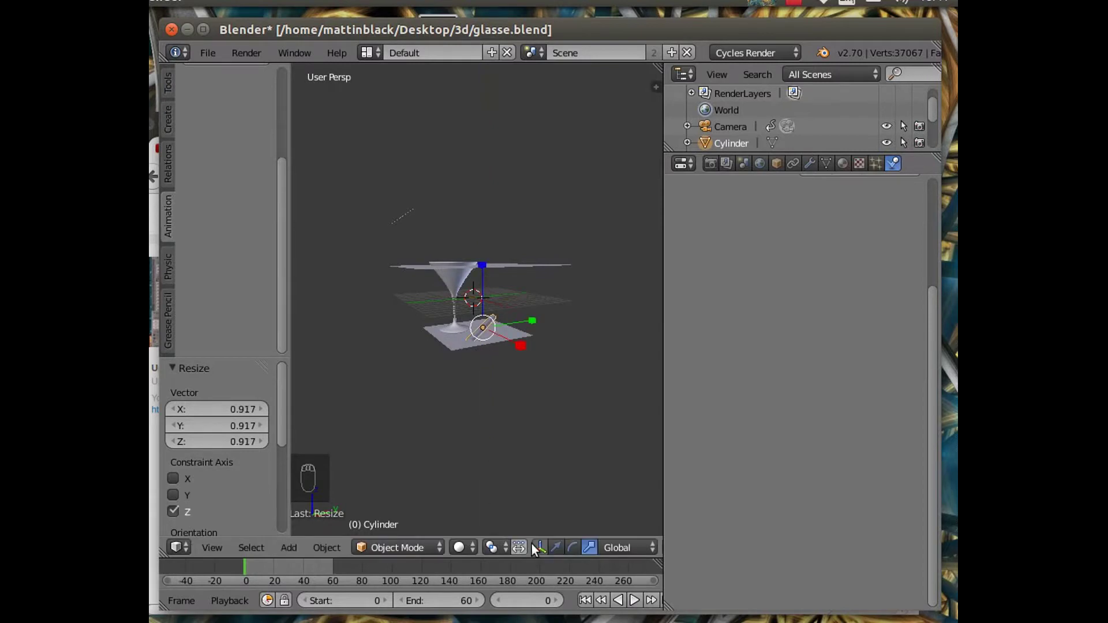
Fine-tune the cylinder's height above the table and its tilt around X with rotations of about -5.1° and 3.9°.
left_click(554, 546)
left_click_drag(488, 275, 484, 272)
left_click(574, 545)
left_click_drag(431, 299, 434, 293)
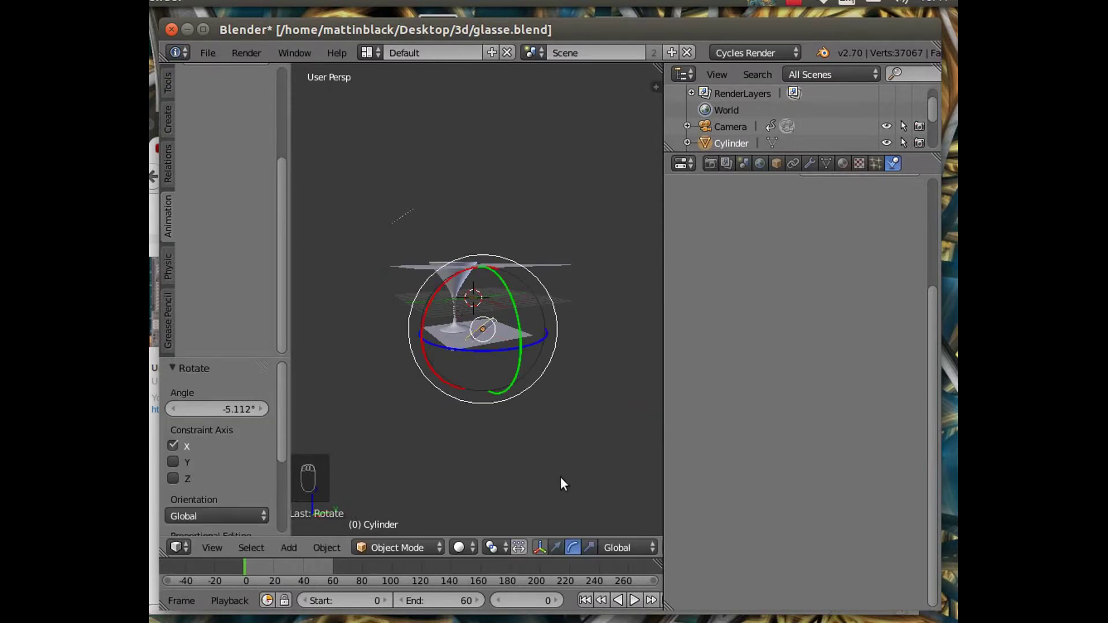
left_click(555, 548)
left_click_drag(481, 270, 480, 270)
left_click(586, 548)
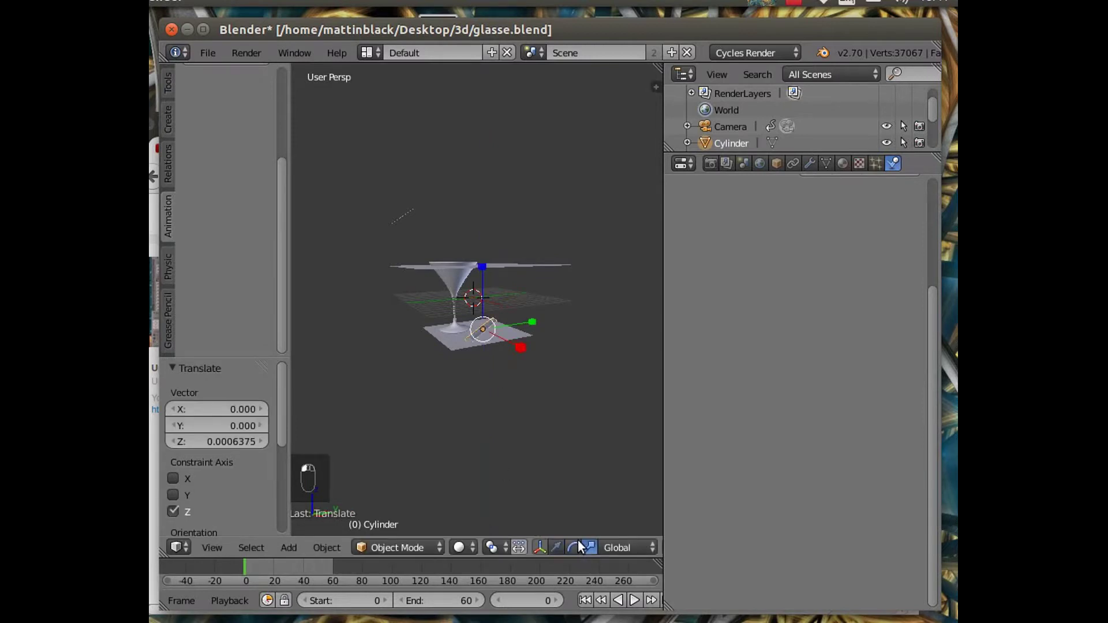
left_click(572, 546)
left_click_drag(435, 303, 435, 307)
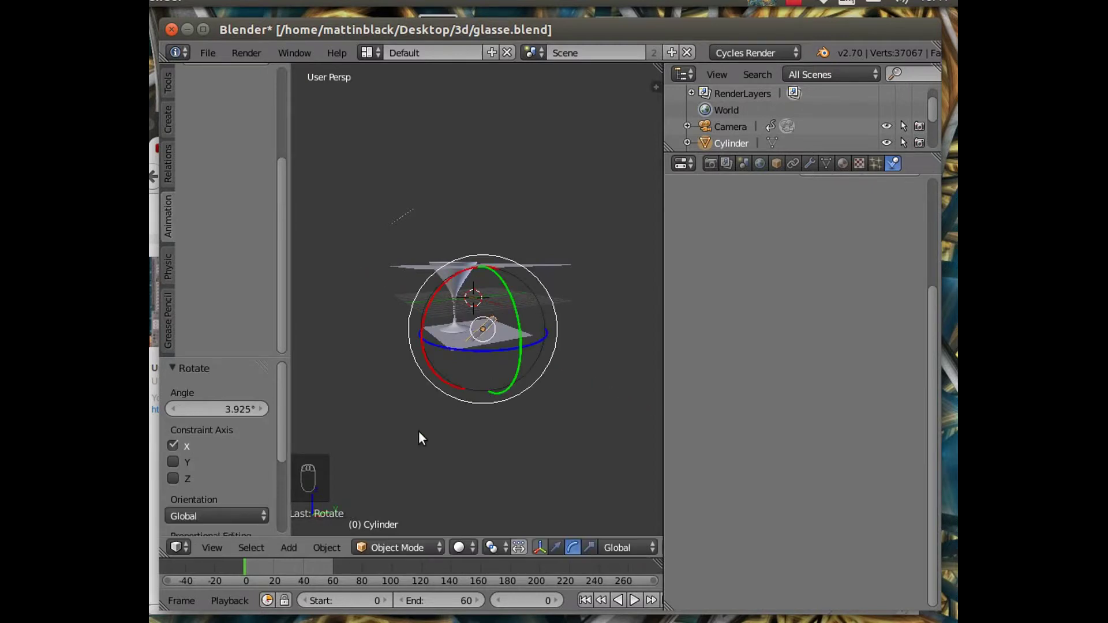
Rotate the cylinder about 8.9° around Z while looking through the camera.
left_click(210, 550)
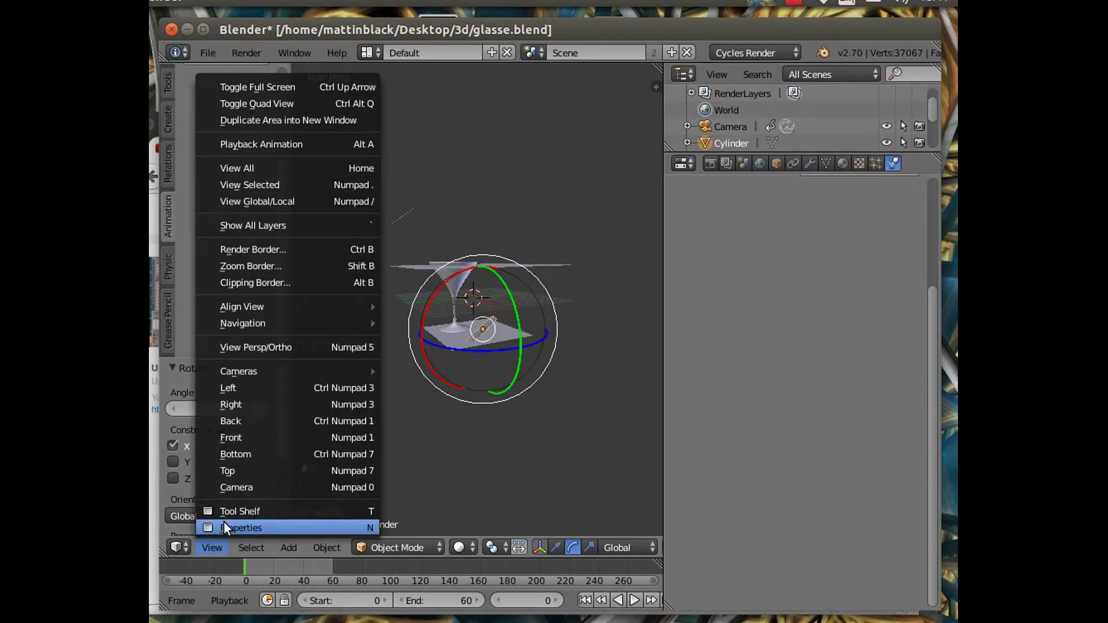
left_click(237, 487)
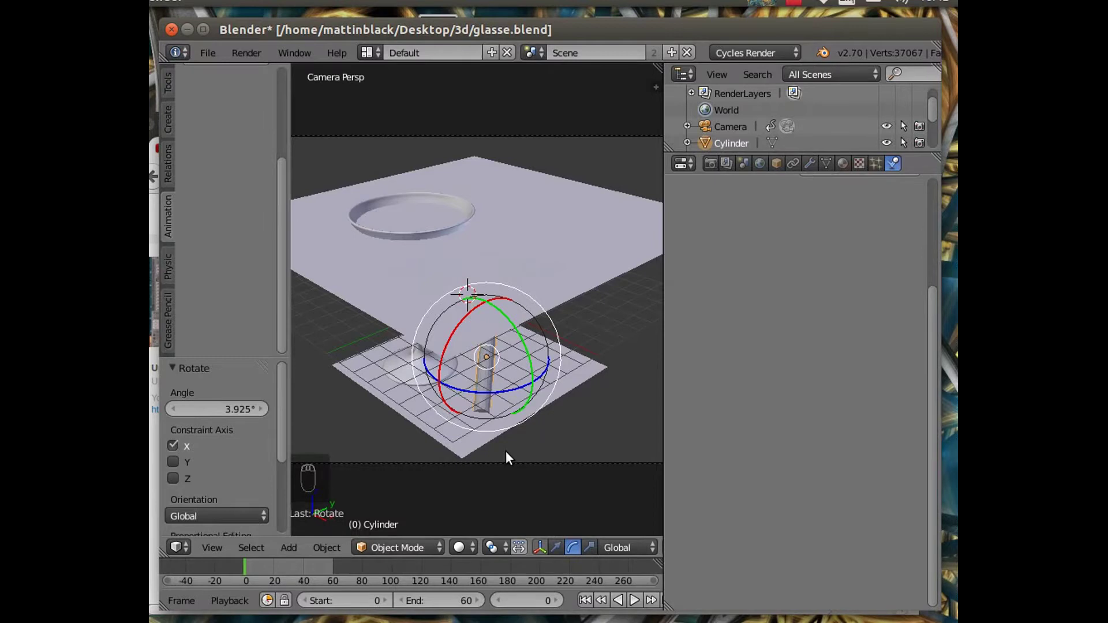
key("z")
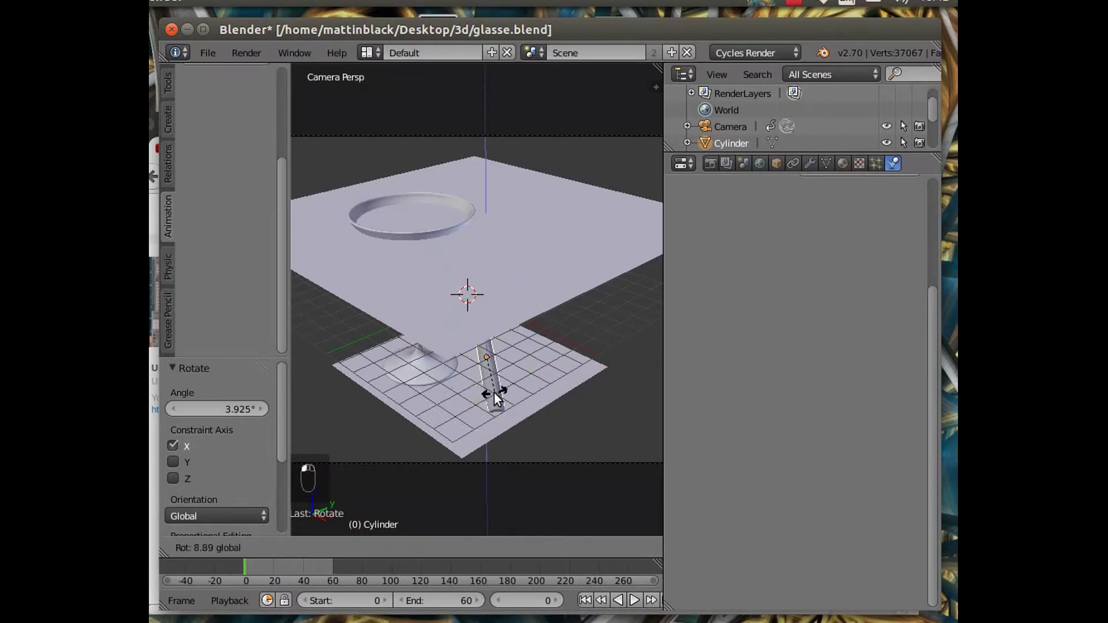
left_click(494, 393)
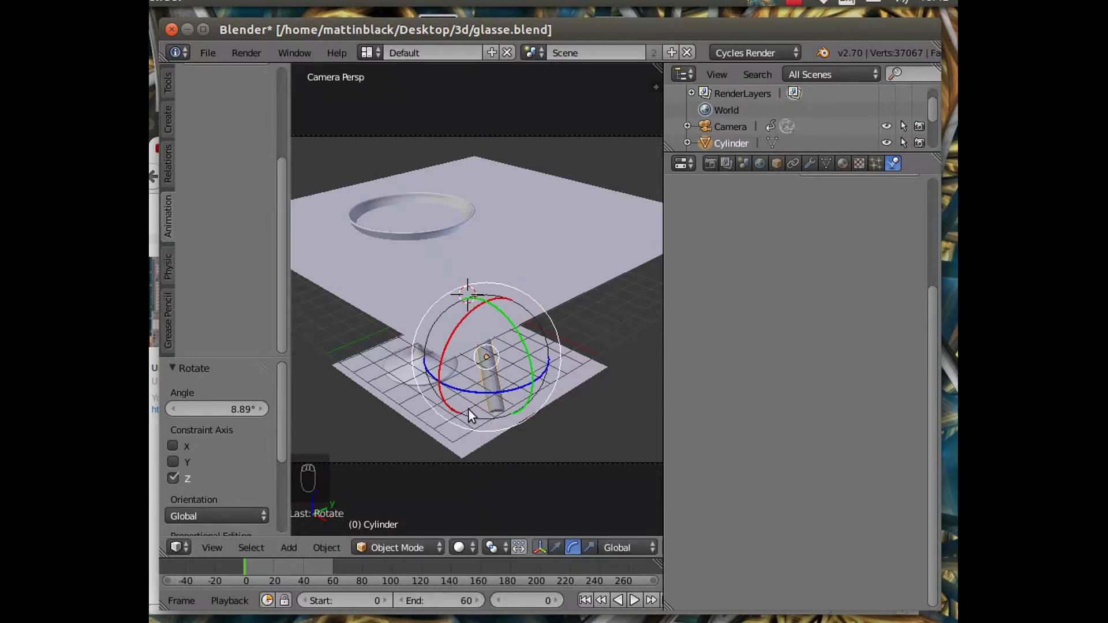
Move the large silk cloth plane down by about 6.9 units along Z, closer to the table.
middle_click_drag(490, 443, 465, 453)
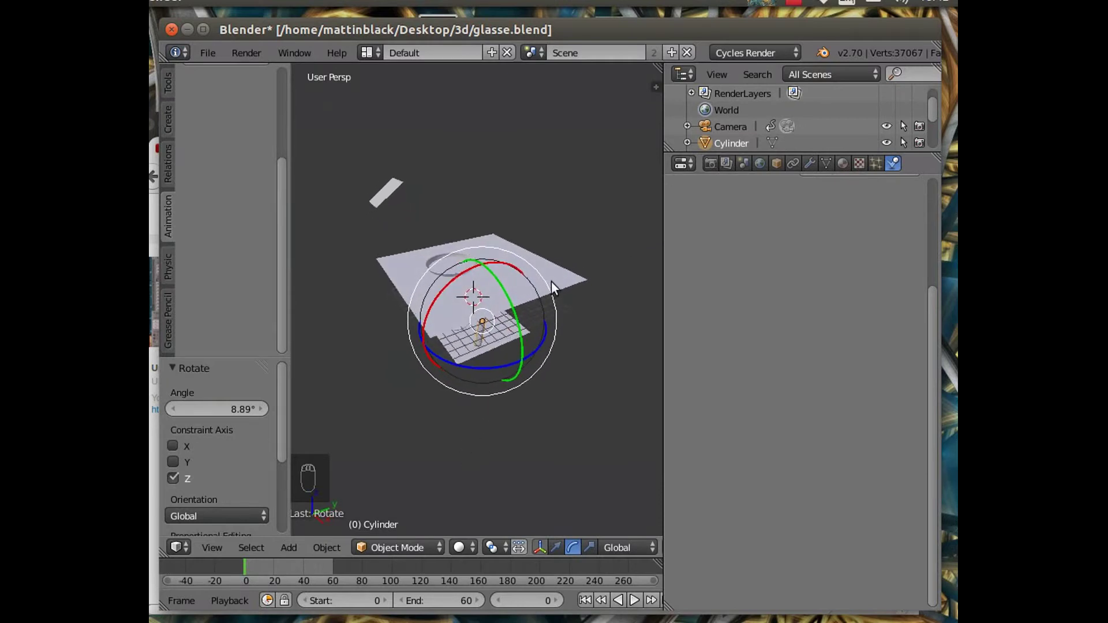
right_click(552, 278)
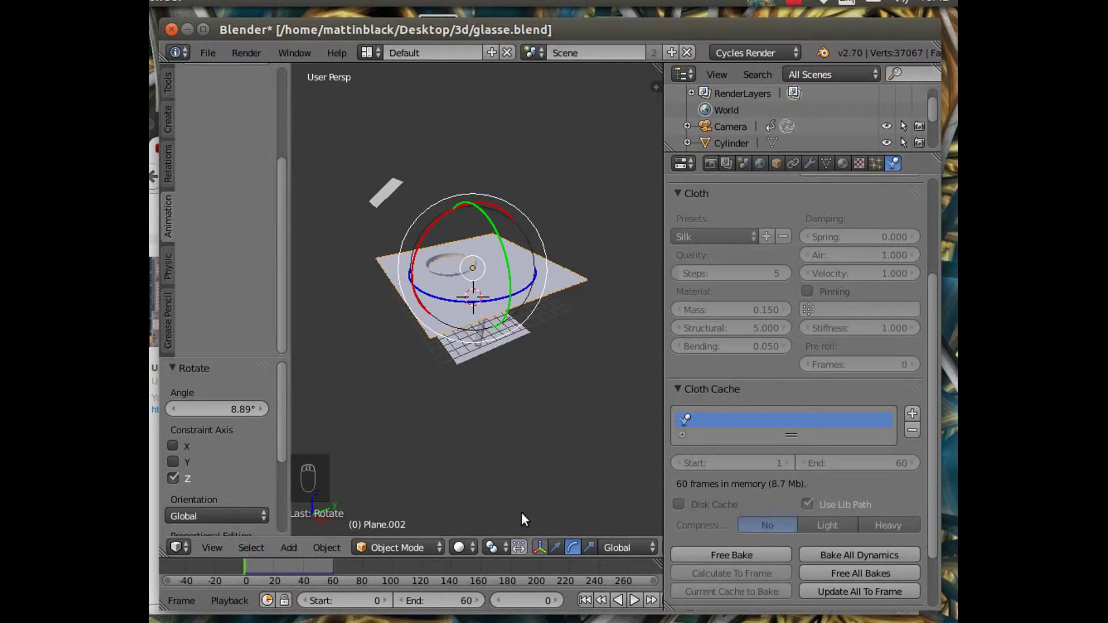
left_click(554, 545)
left_click_drag(469, 210, 472, 259)
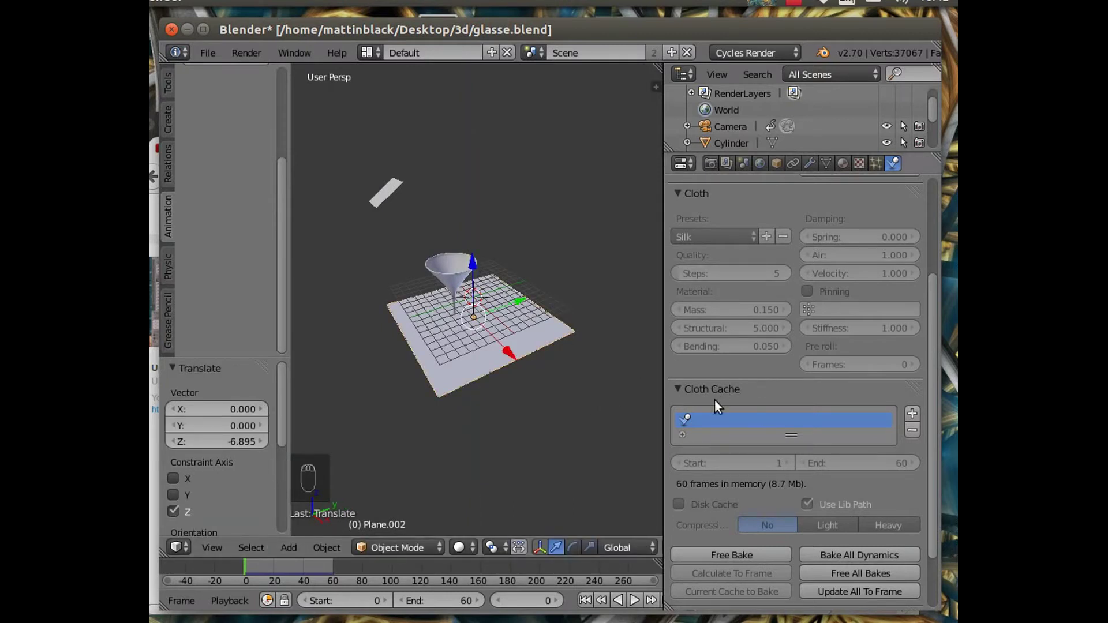
Free the cloth's cached bake, bake the simulation again at the lowered height, and return to frame 0.
left_click(722, 554)
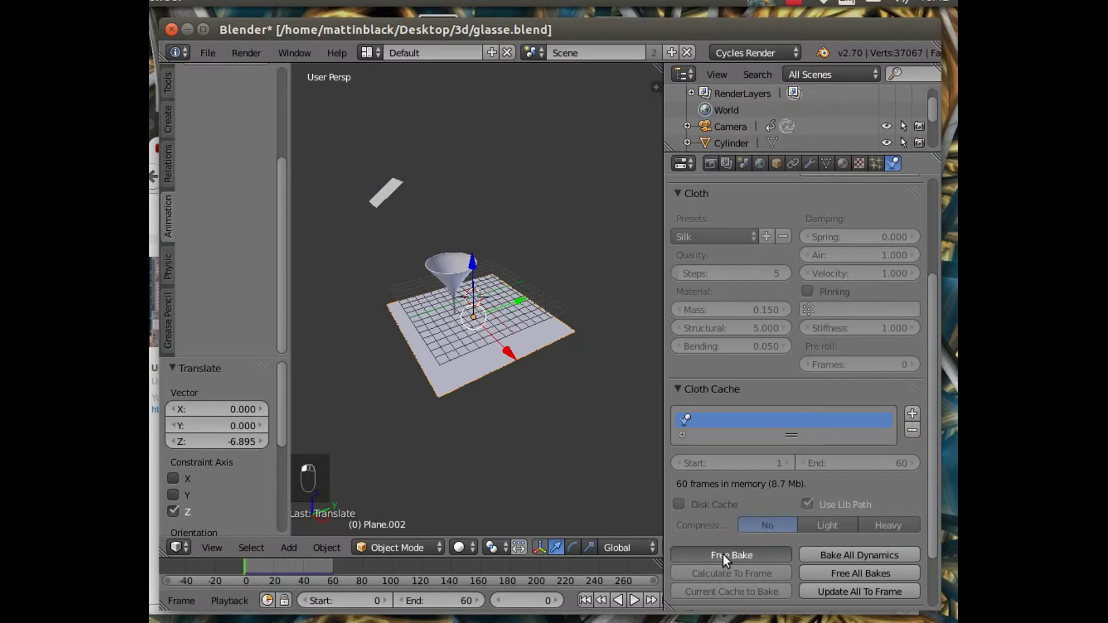
left_click(722, 554)
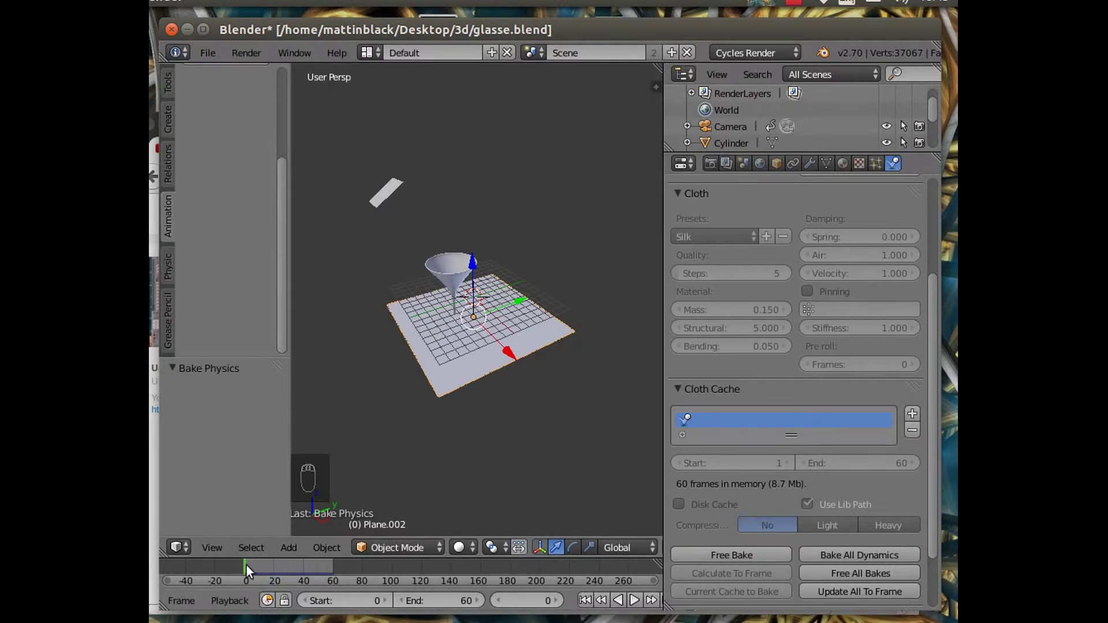
left_click_drag(248, 563, 209, 574)
Enable Collision physics on the cylinder lying beside the glass.
middle_click_drag(552, 496, 504, 418)
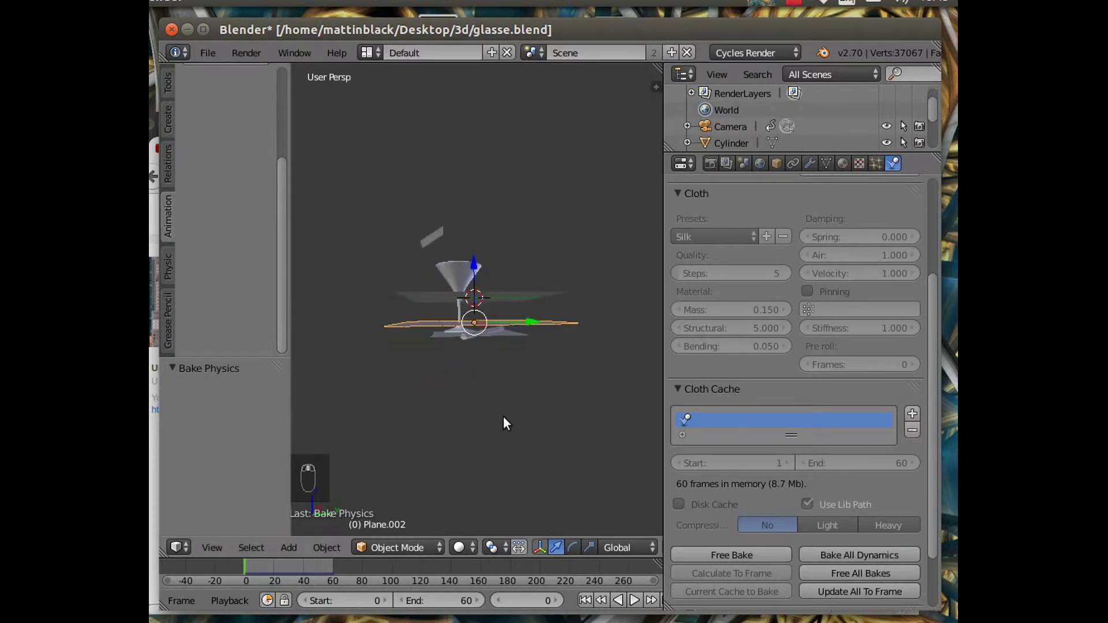
right_click(496, 331)
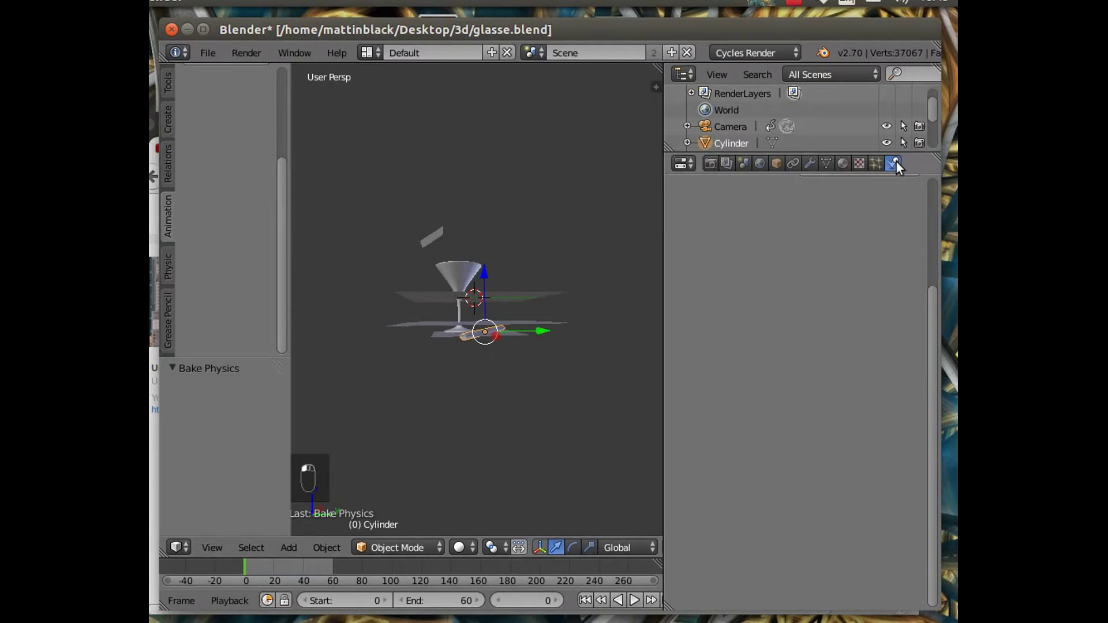
left_click_drag(933, 310, 938, 205)
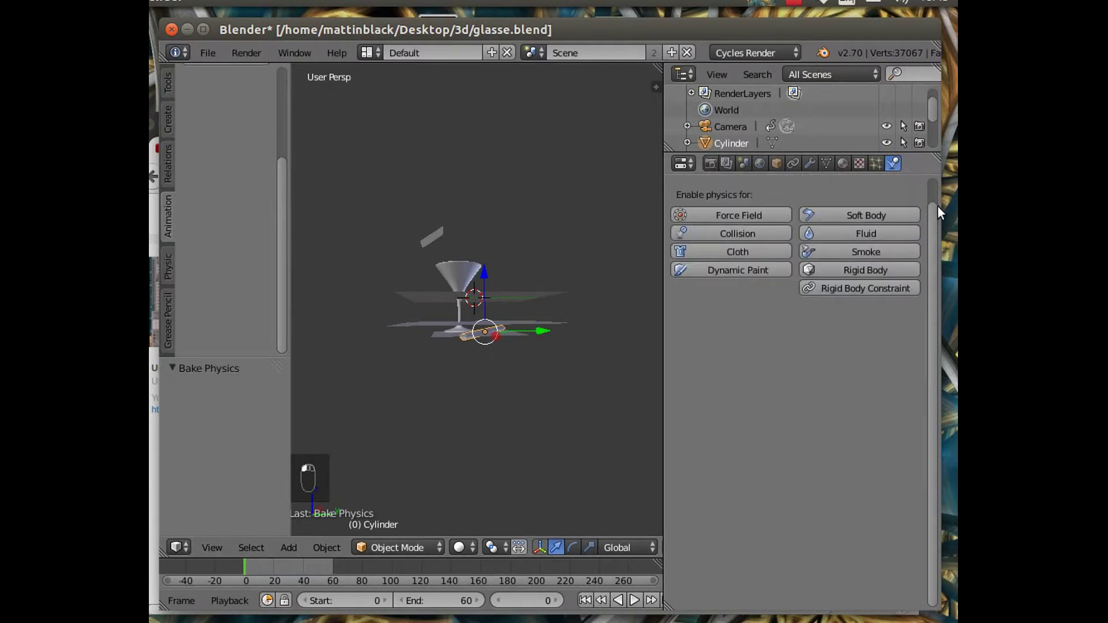
left_click(734, 258)
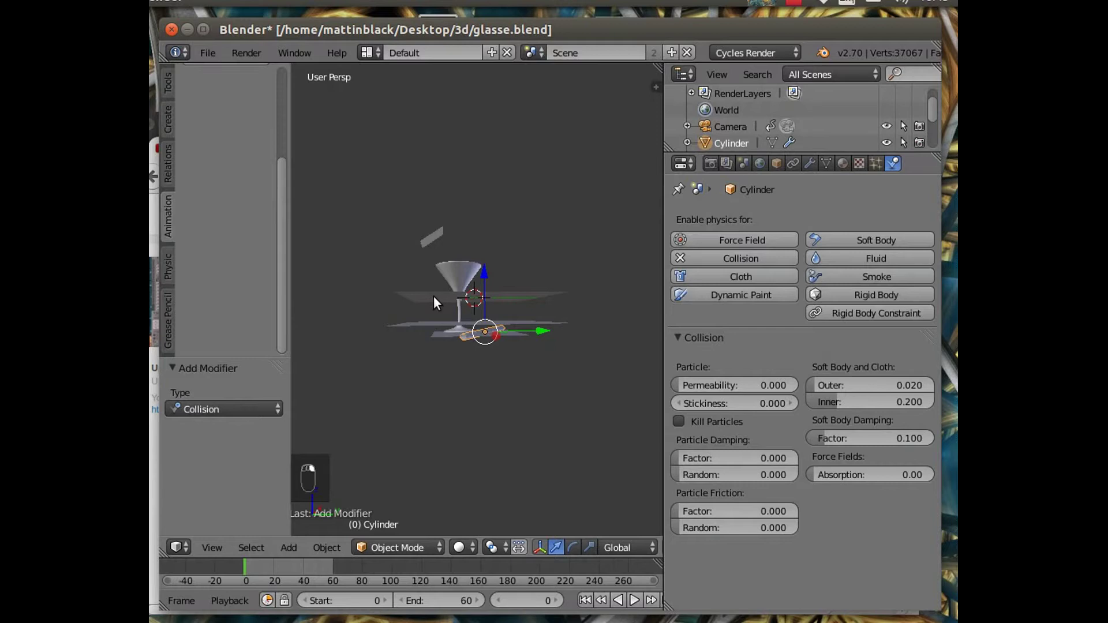
Free the silk cloth plane's bake and bake its simulation again with the cylinder as a collision object.
middle_click_drag(431, 383, 456, 372)
right_click(468, 346)
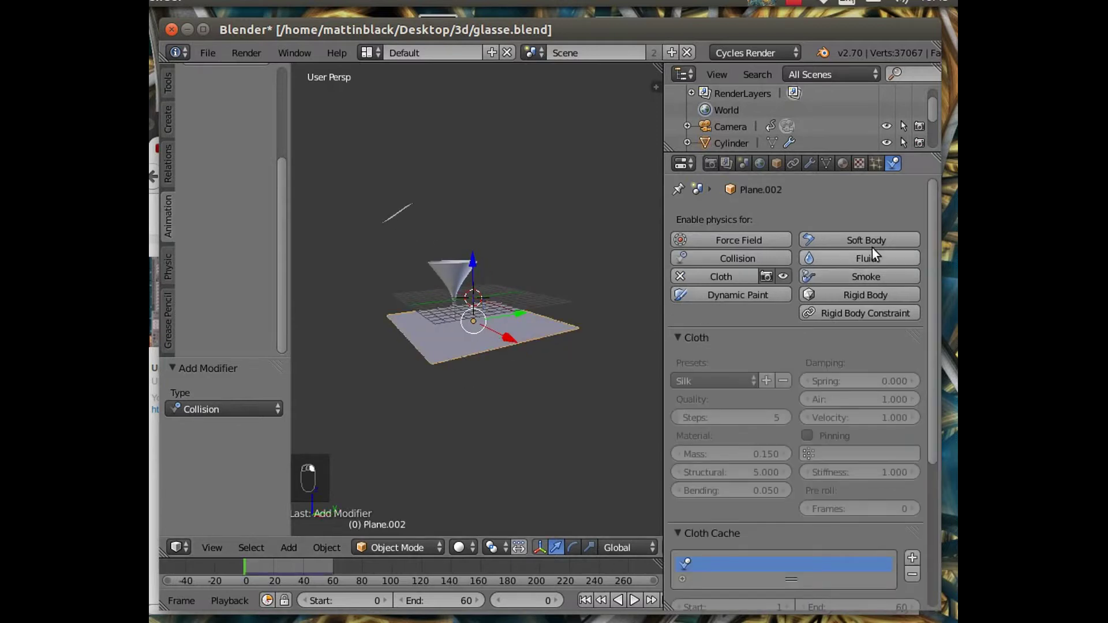
scroll(791, 359, "down", 8)
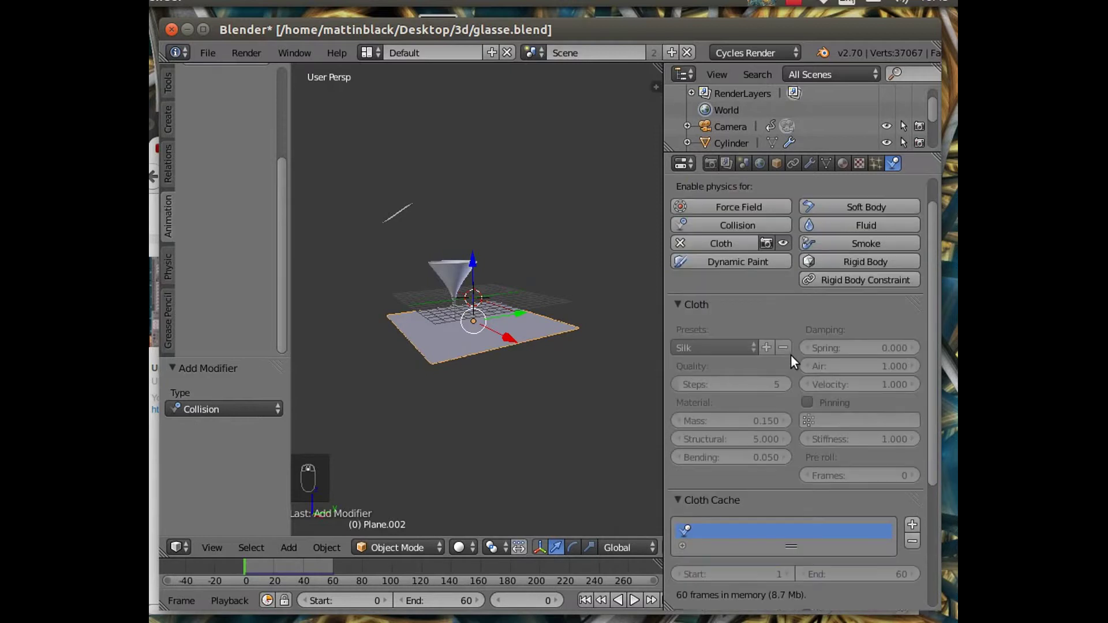
left_click(722, 502)
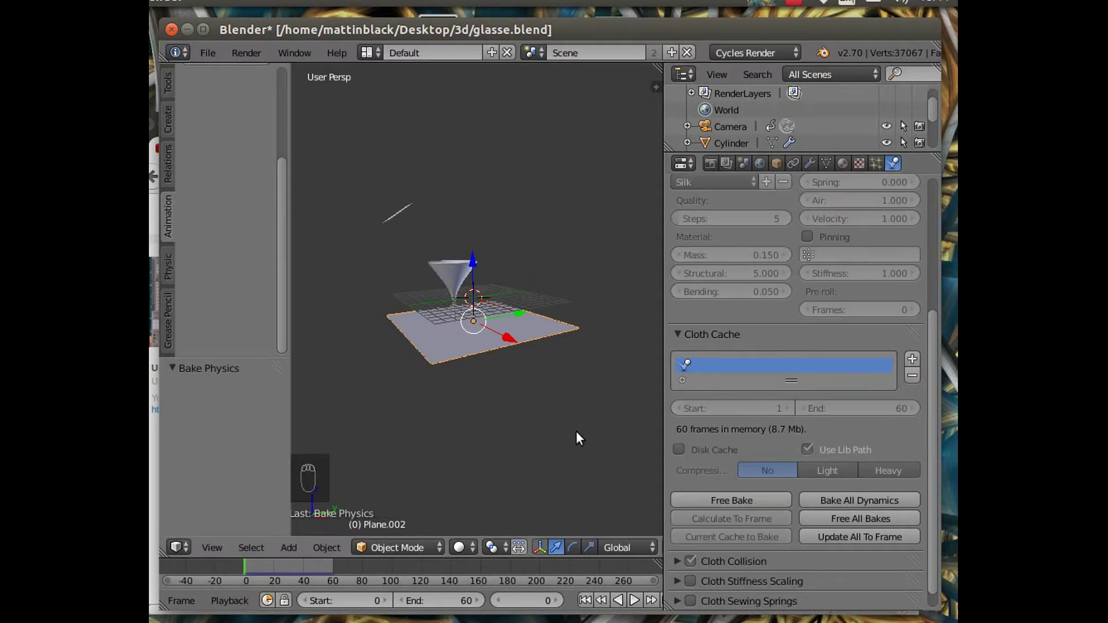
Check the draped tablecloth at frame 50, switch to the camera view, and advance the timeline to frame 58.
left_click_drag(245, 567, 318, 574)
scroll(493, 502, "up", 5)
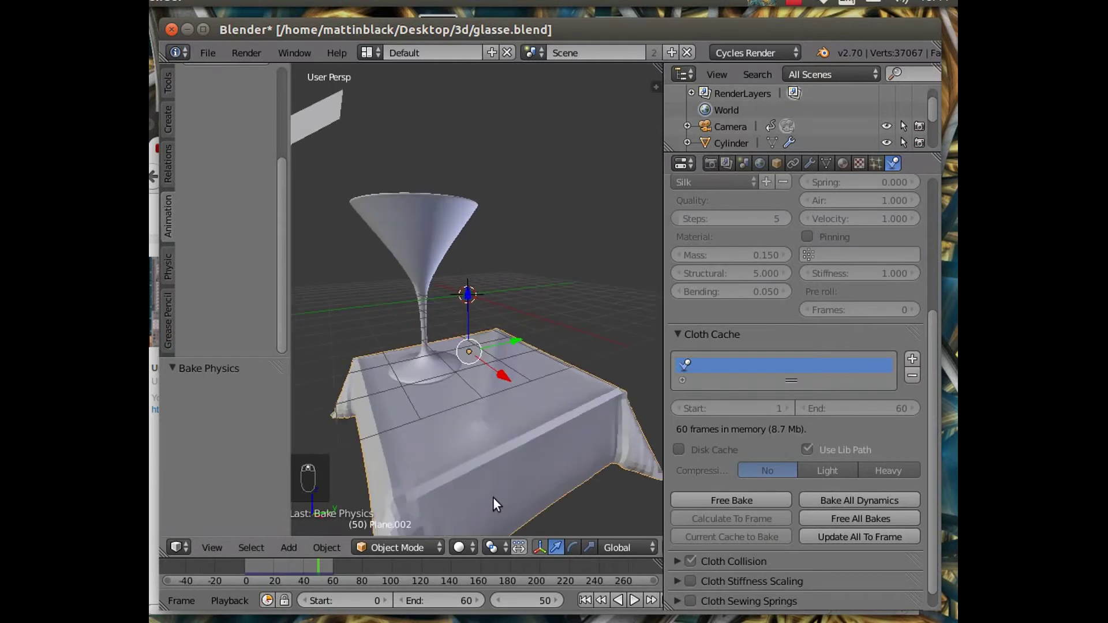
middle_click_drag(500, 494, 483, 518)
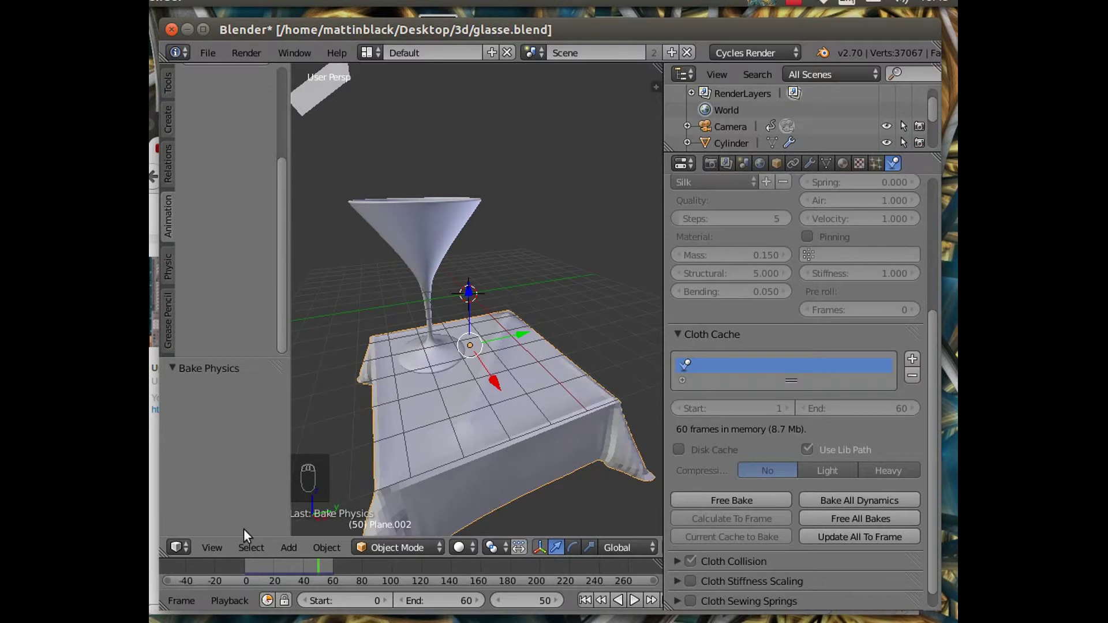
left_click(212, 548)
left_click(250, 483)
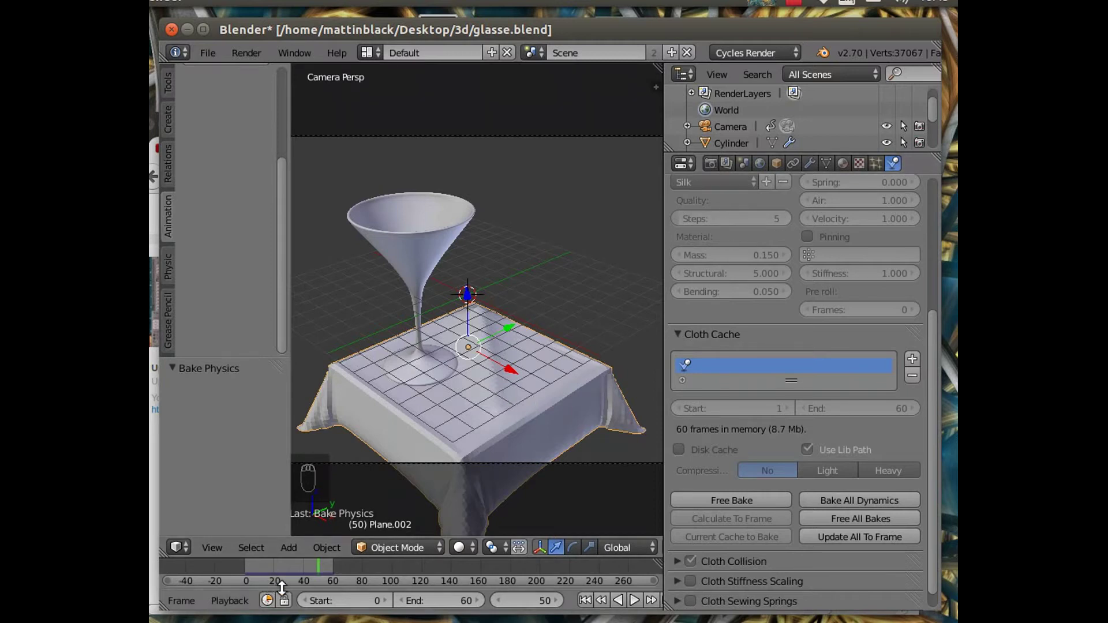
mouse_move(320, 569)
left_mouse_down()
mouse_move(250, 566)
mouse_move(362, 576)
mouse_move(331, 574)
left_mouse_up()
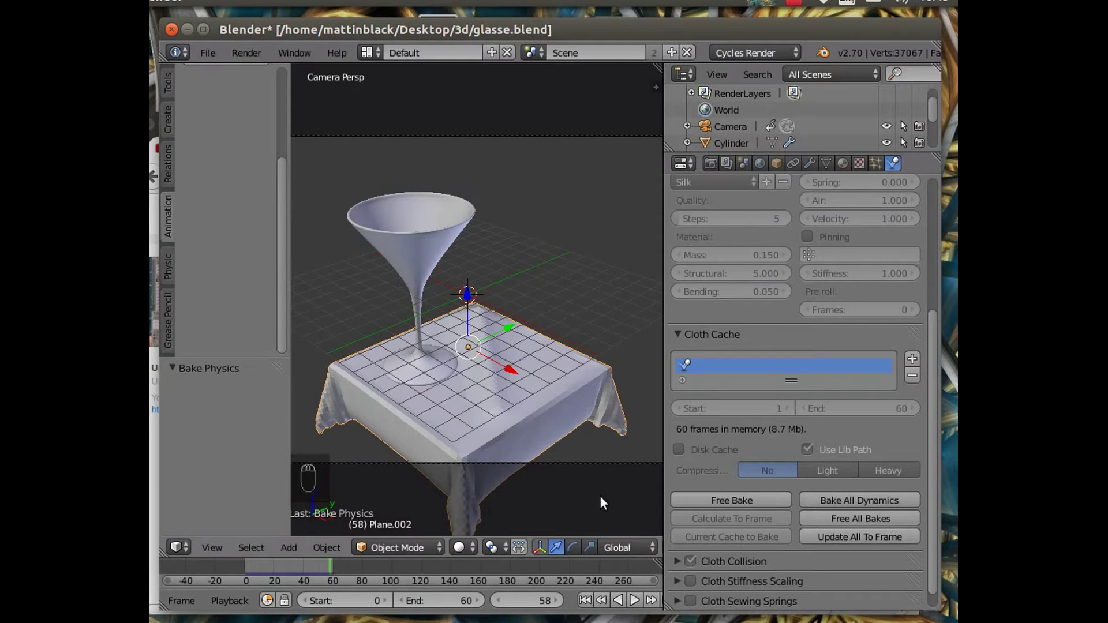
Apply the Cloth modifier to the draped tablecloth and return the timeline to frame 0.
left_click(810, 165)
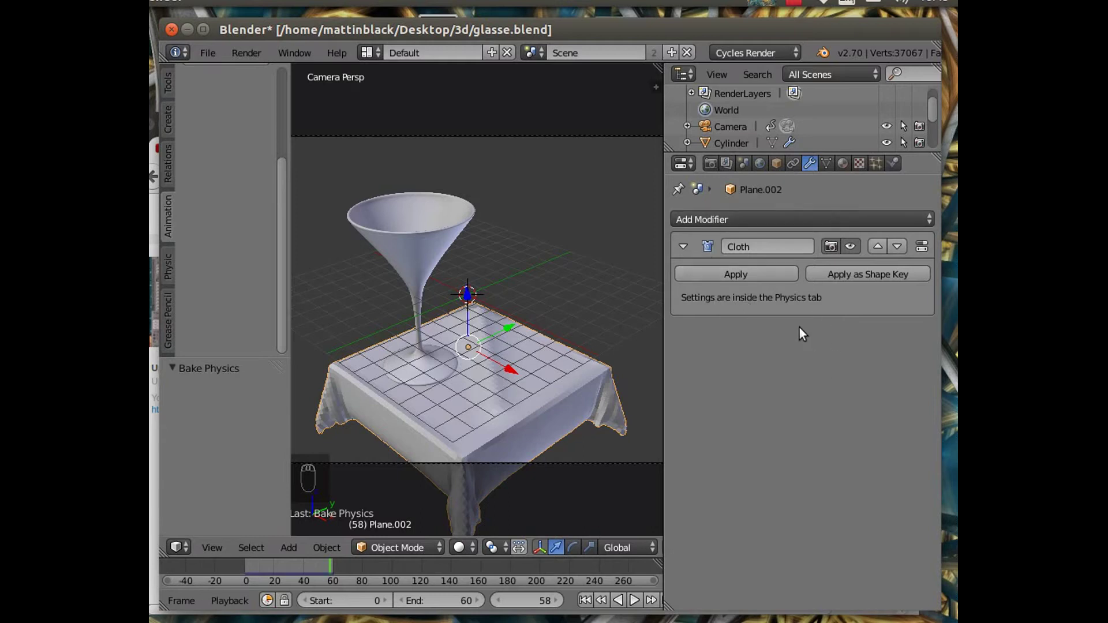
left_click(729, 275)
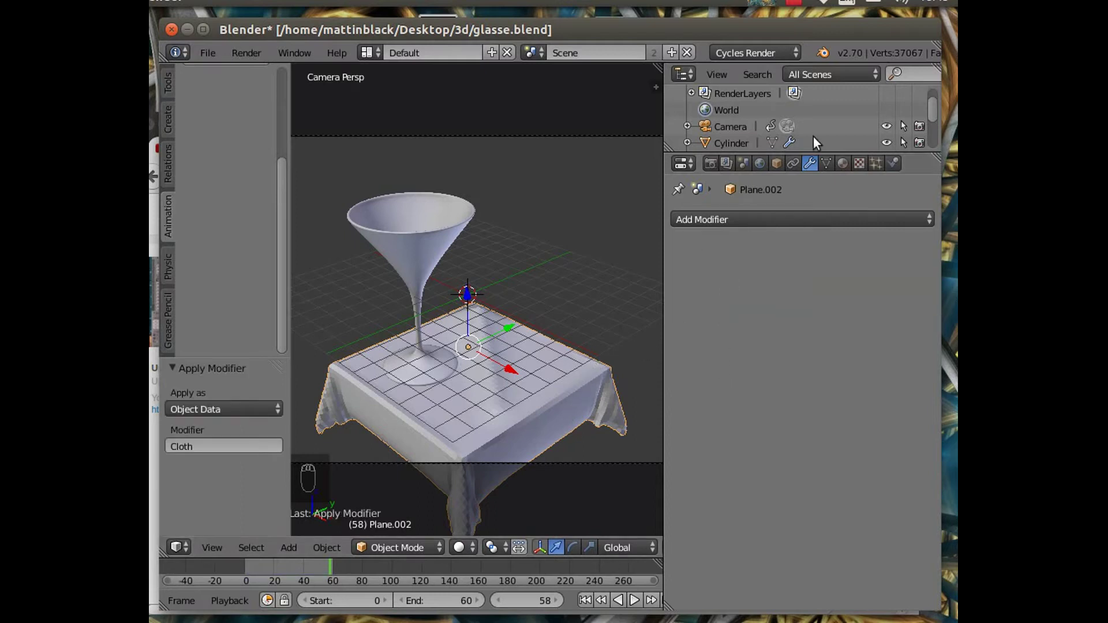
left_click(894, 164)
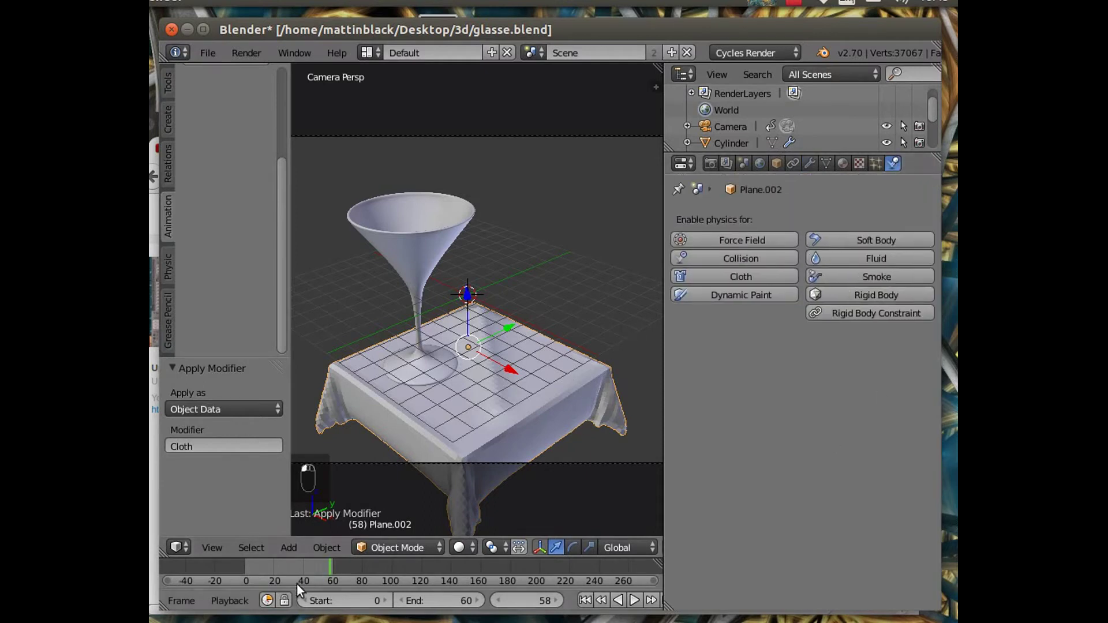
left_click_drag(307, 571, 232, 569)
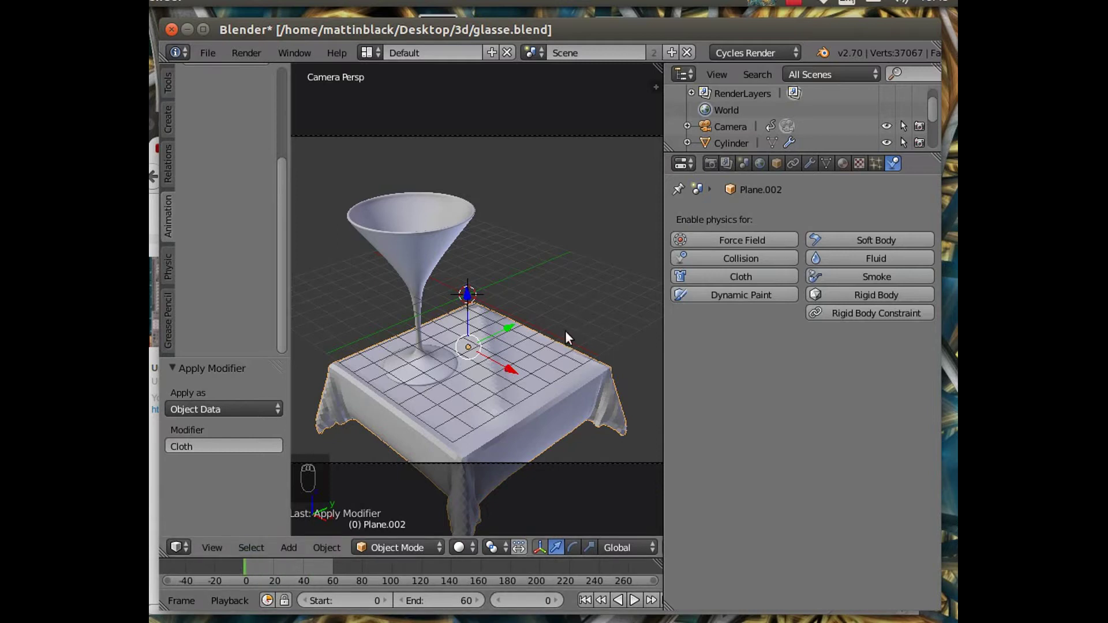
Render a still image of the glass and draped tablecloth at frame 0.
left_click(245, 54)
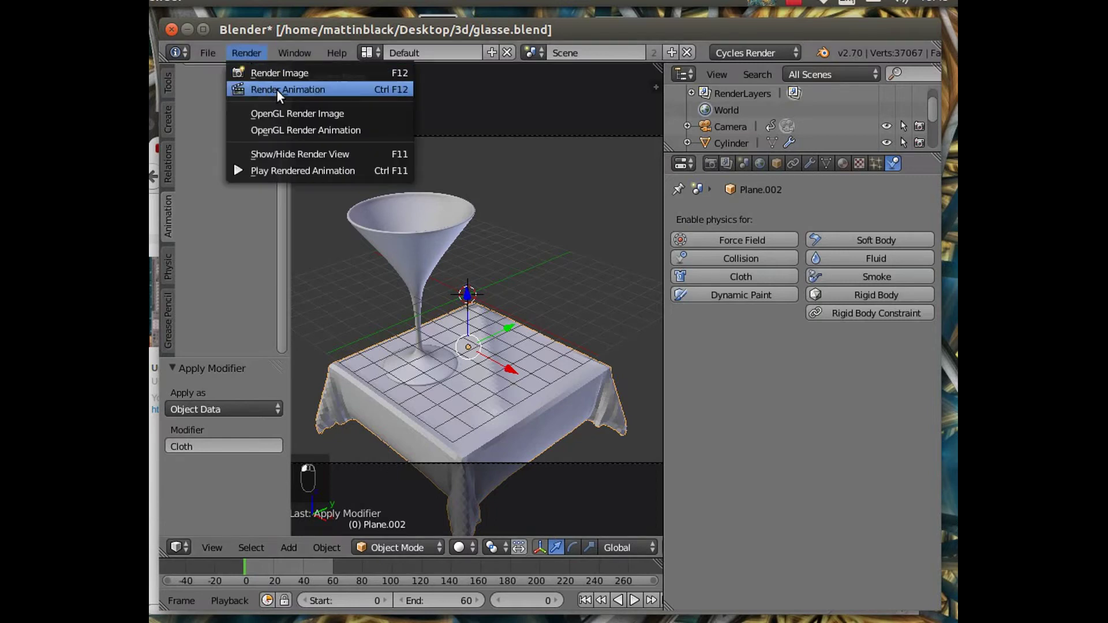
left_click(276, 75)
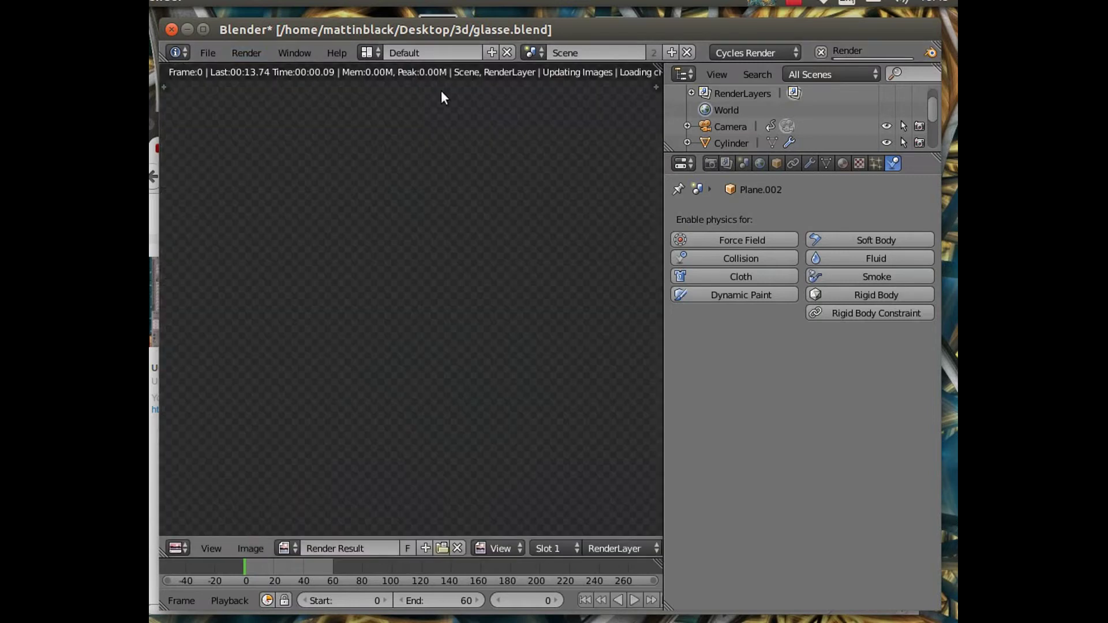
left_click(795, 3)
left_click(808, 35)
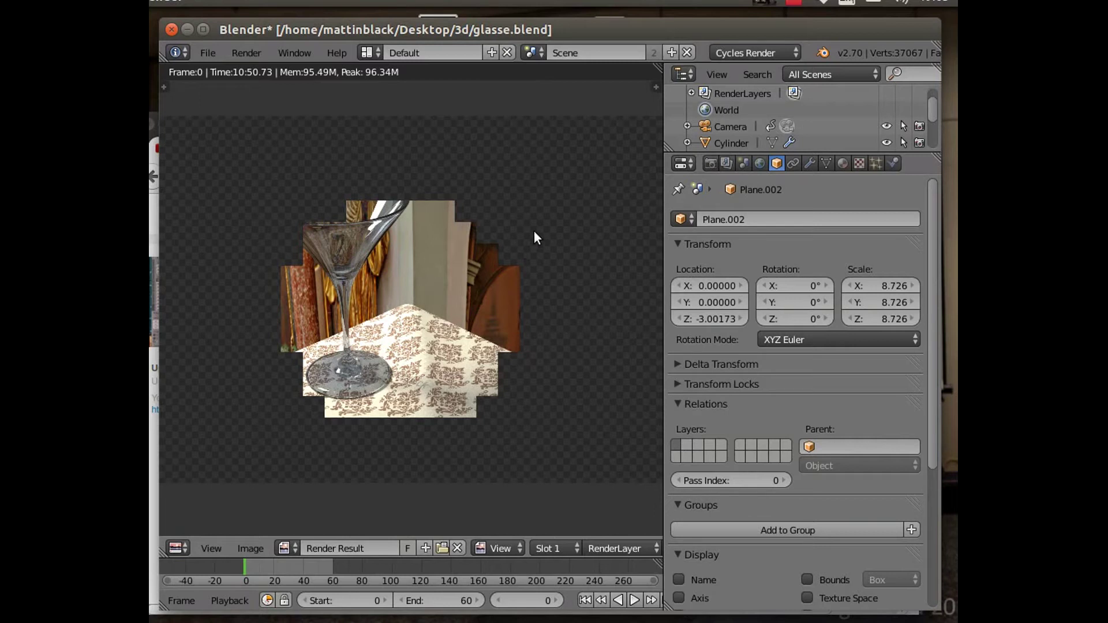
Hide the render view and set the emission strength of the light plane above the table to 240.
left_click(241, 51)
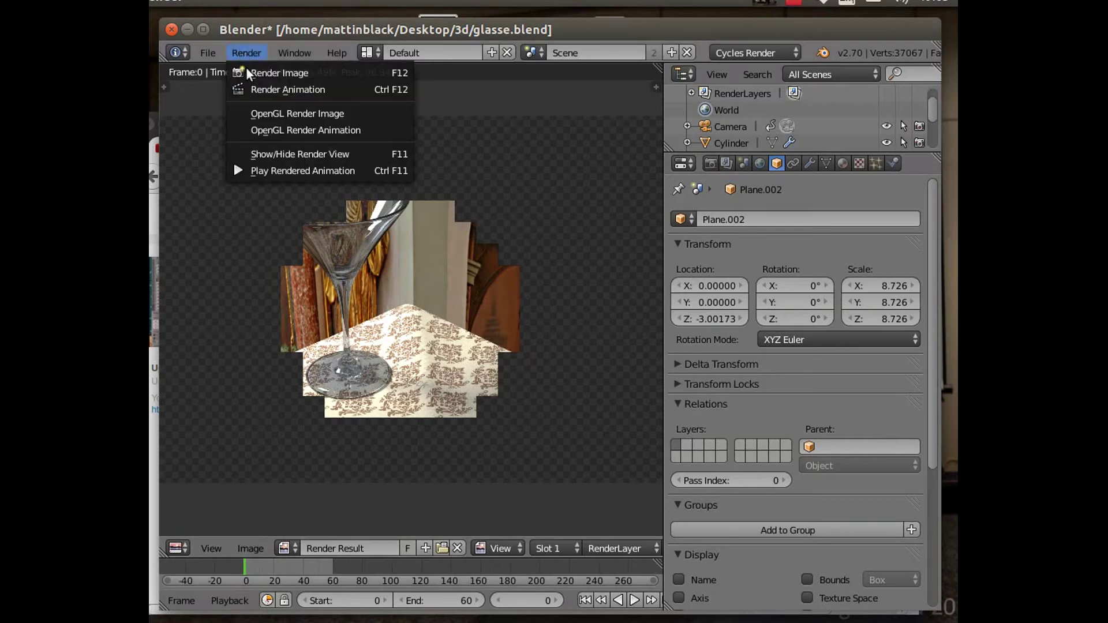
left_click(296, 151)
scroll(437, 313, "down", 3)
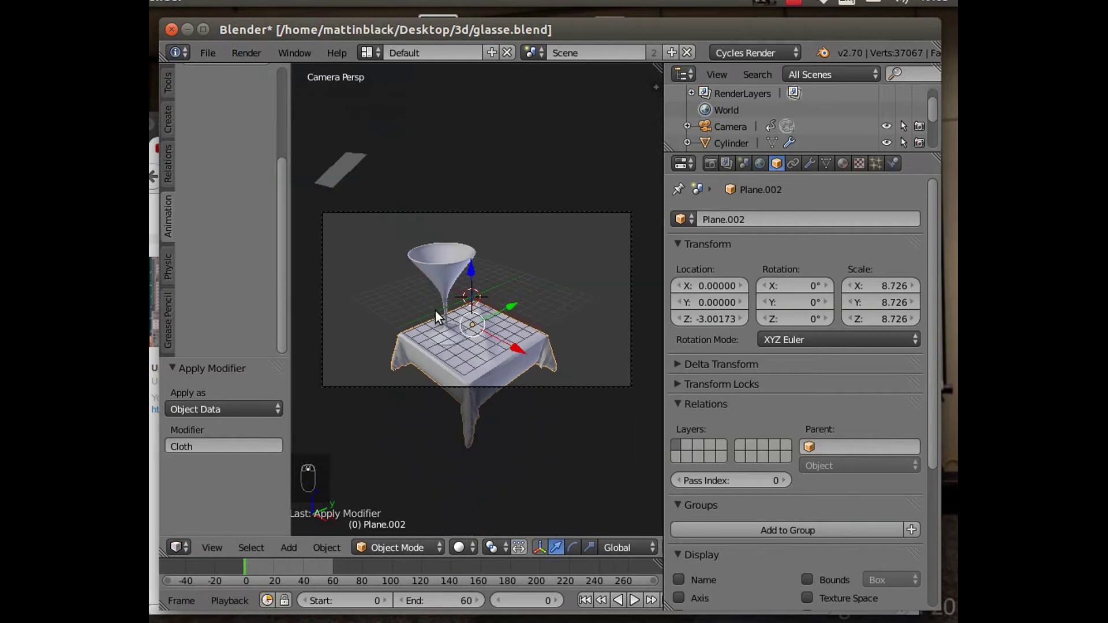
right_click(338, 165)
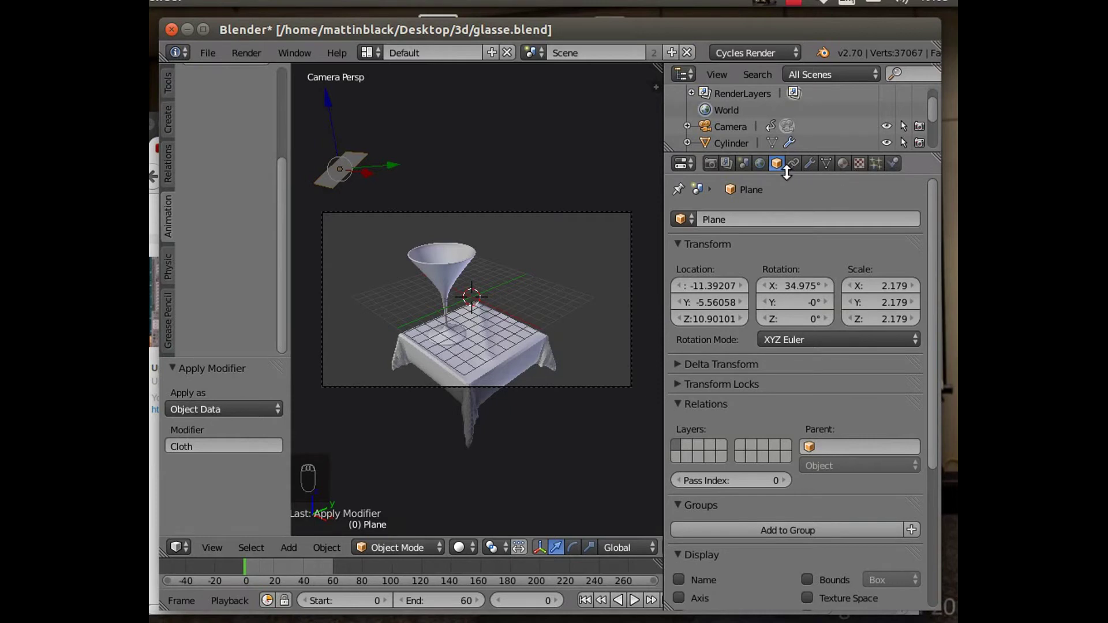
left_click(844, 164)
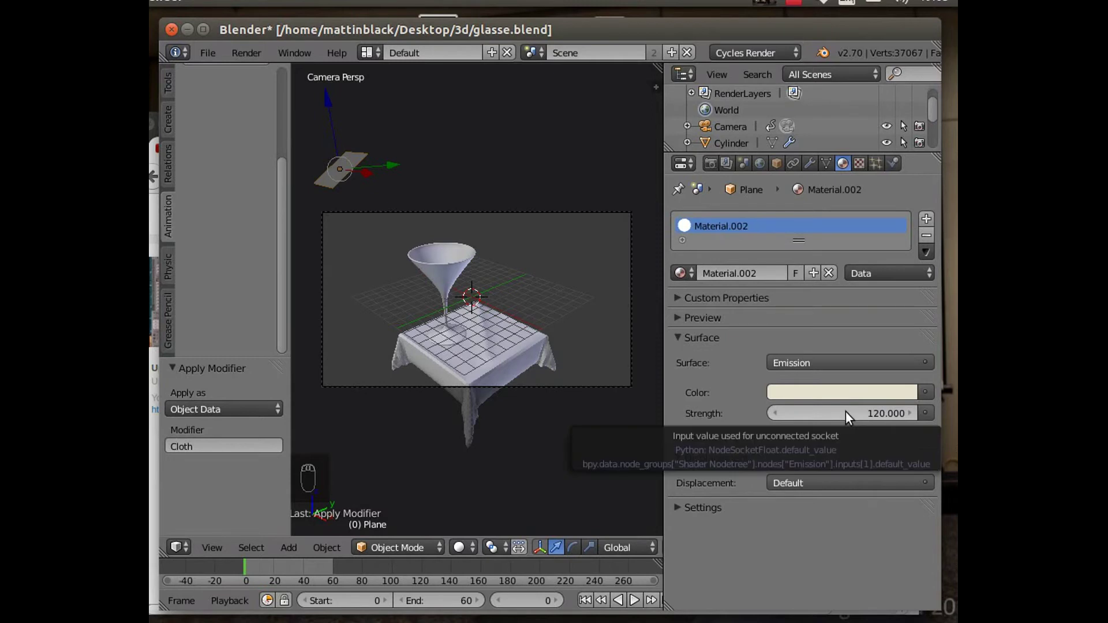
left_click(881, 414)
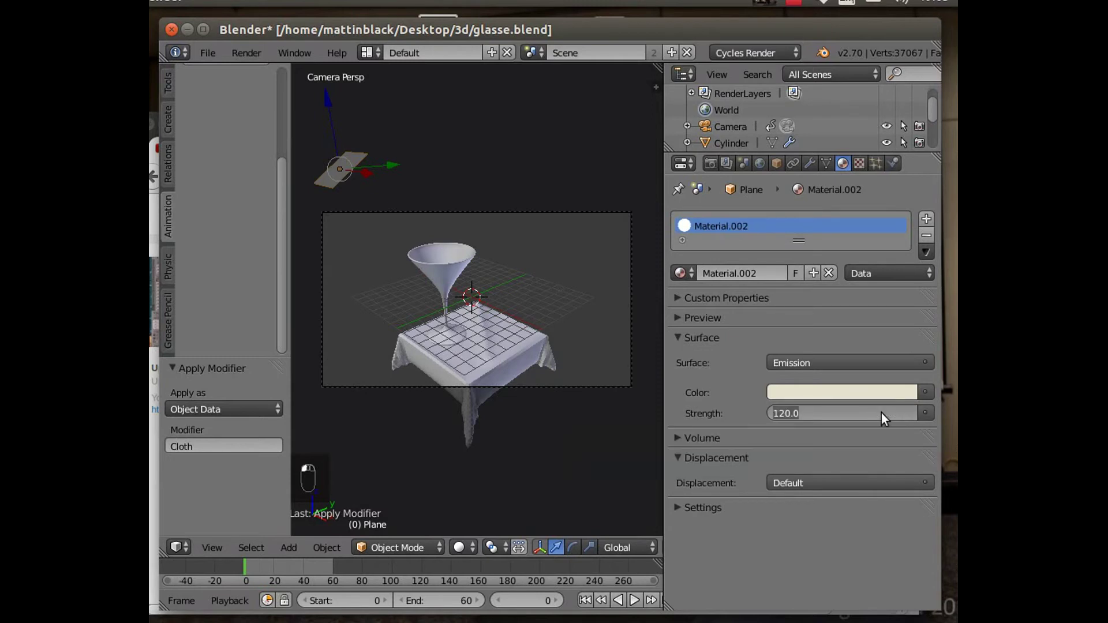
type("240")
key("Return")
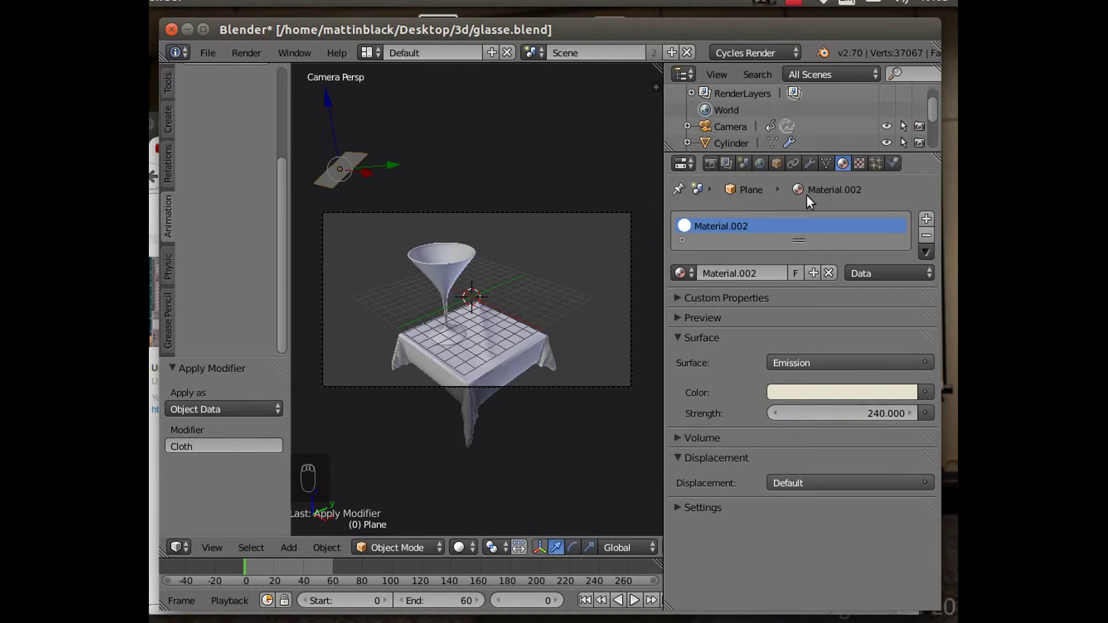
Select the tablecloth, review its image-texture material settings, and switch to GIMP.
right_click(505, 364)
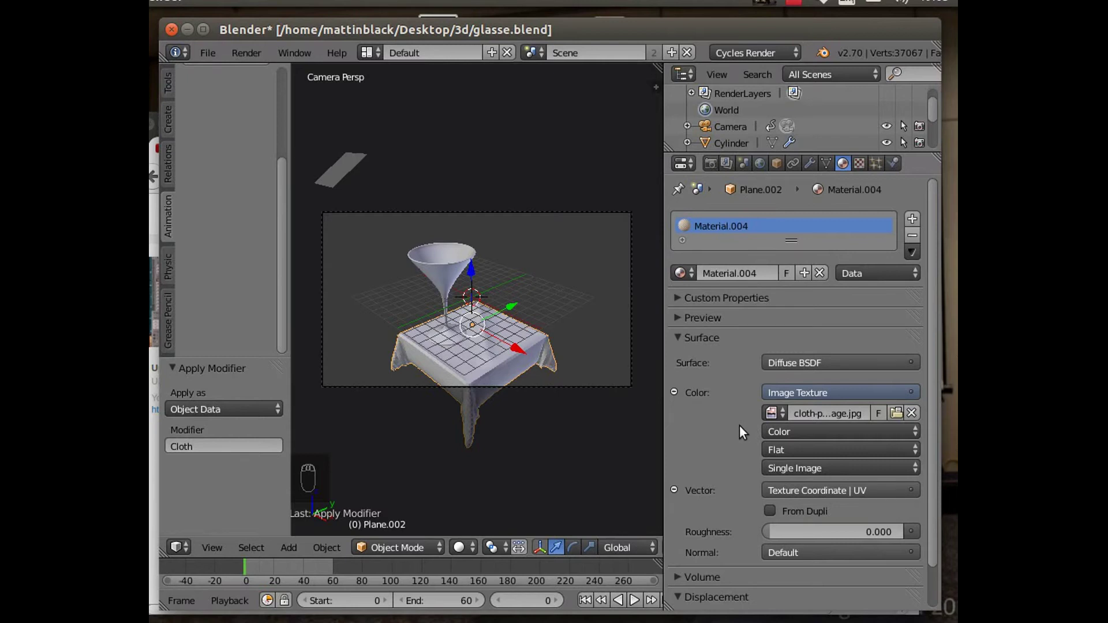
scroll(739, 425, "down", 2)
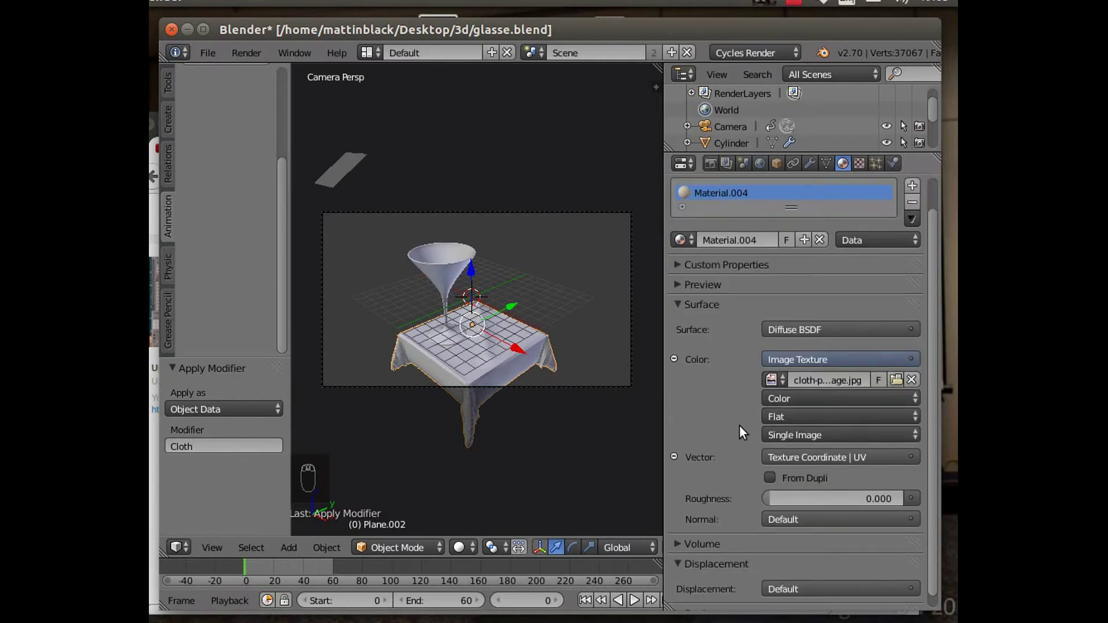
scroll(739, 425, "up", 2)
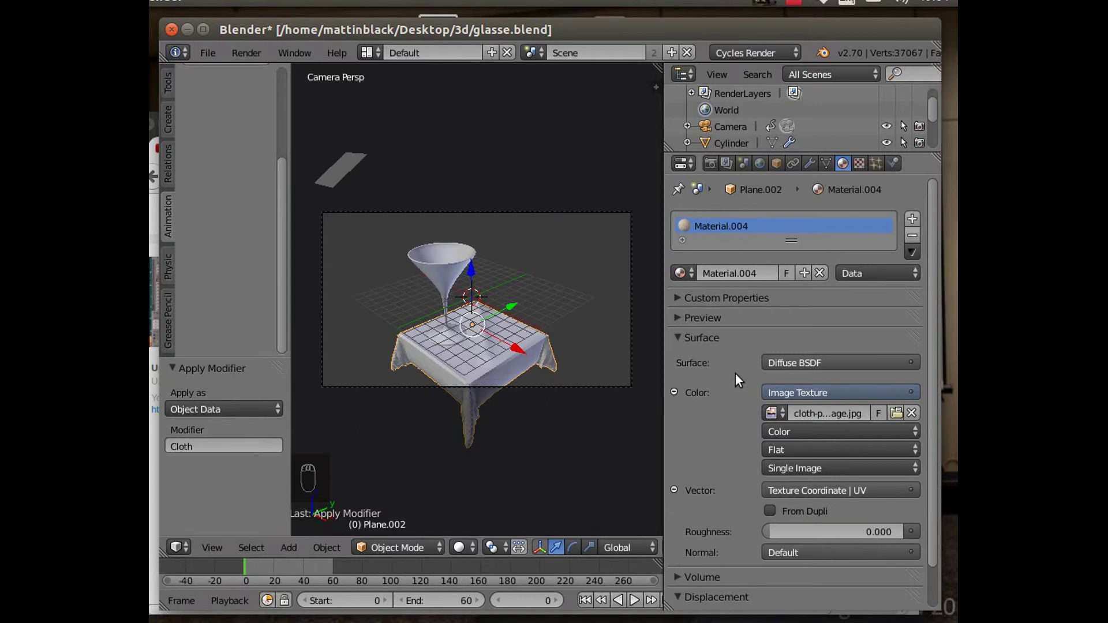
scroll(735, 374, "down", 2)
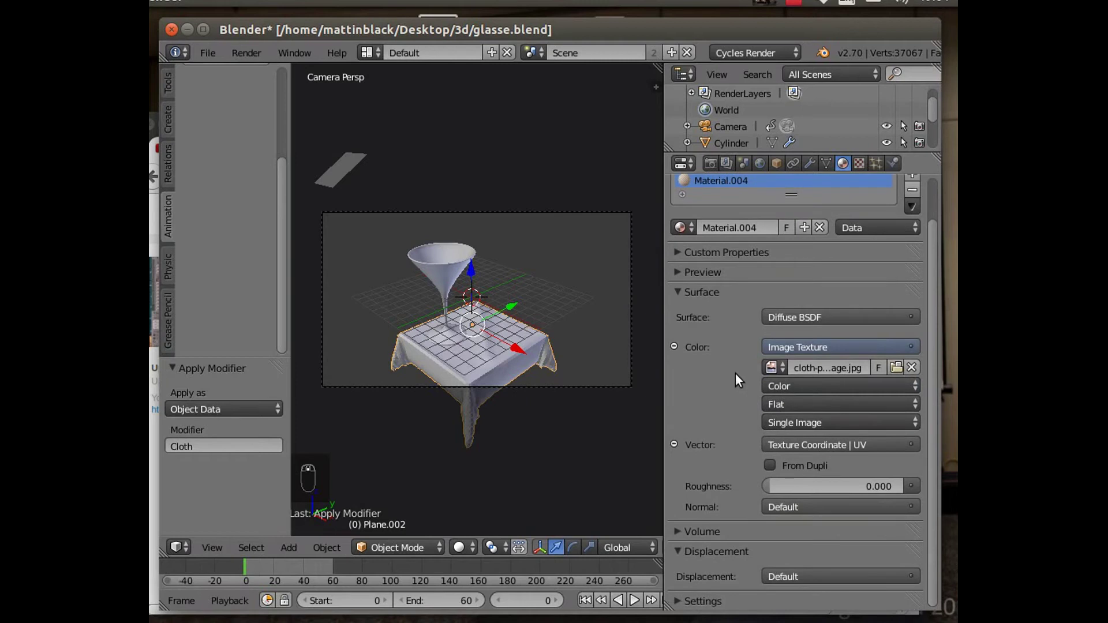
scroll(735, 376, "up", 2)
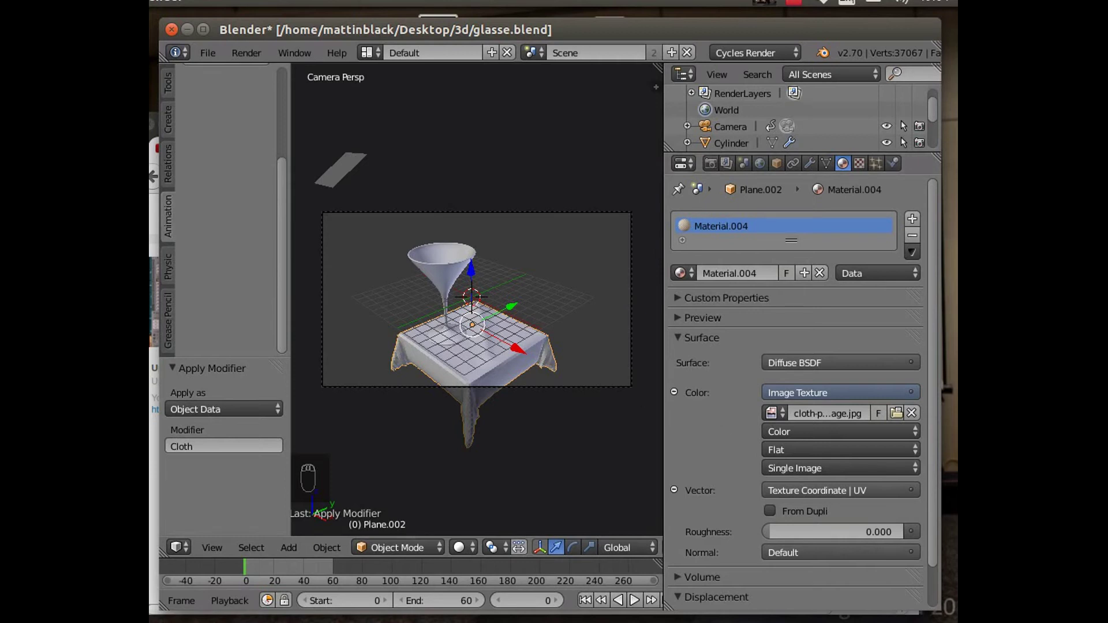
mouse_move(151, 439)
left_click(156, 432)
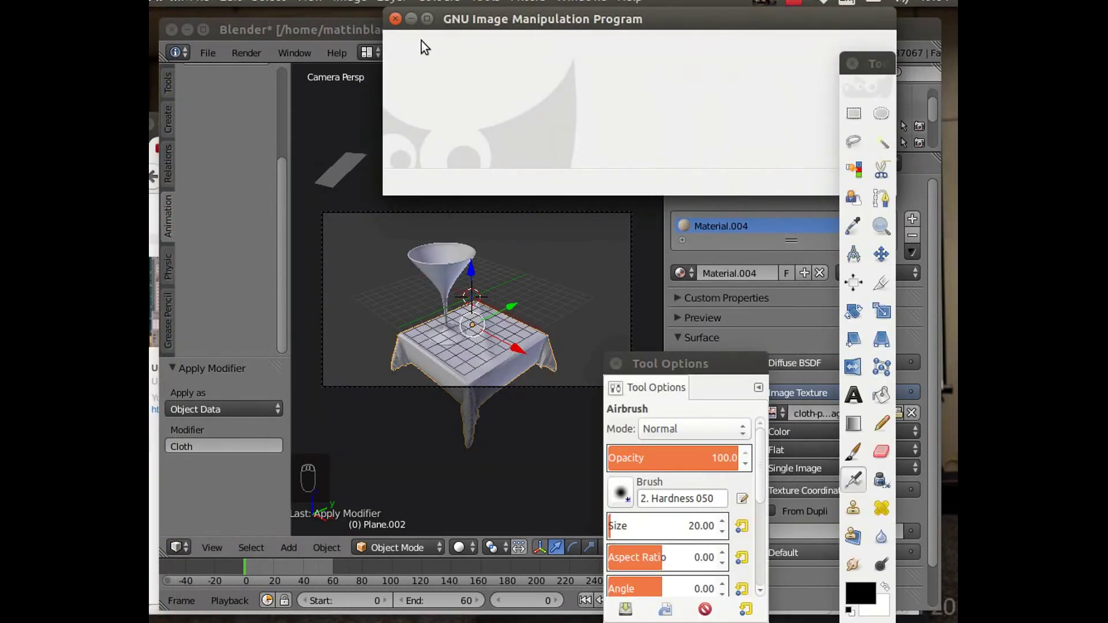
Open cloth-pattern-vintage.jpg from the 3d folder on the Desktop for editing.
left_click_drag(486, 22, 437, 186)
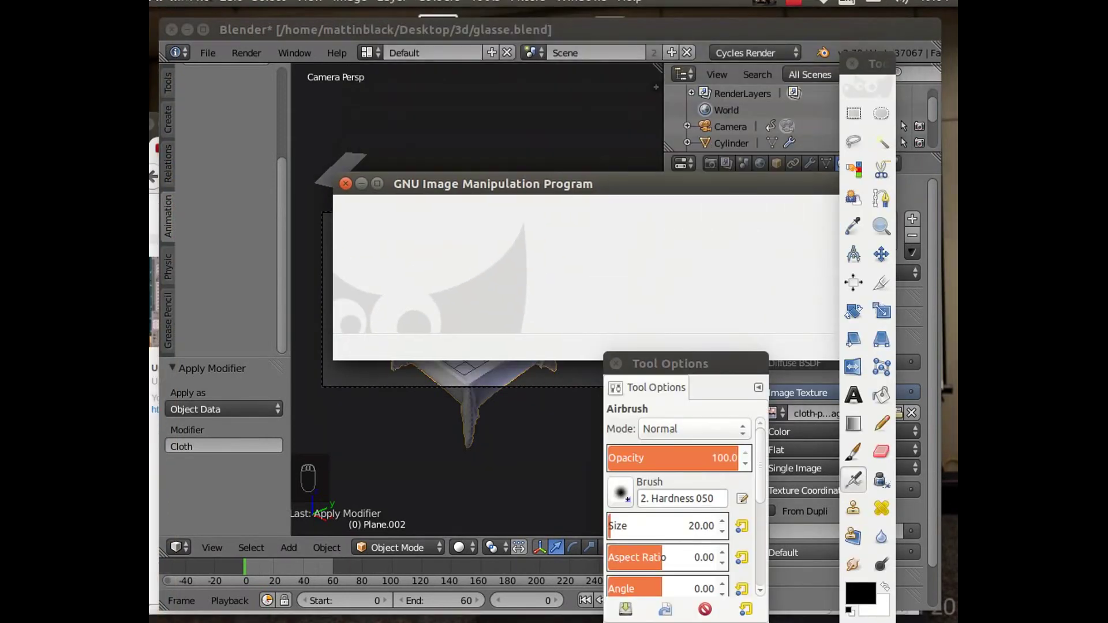
left_click(200, 2)
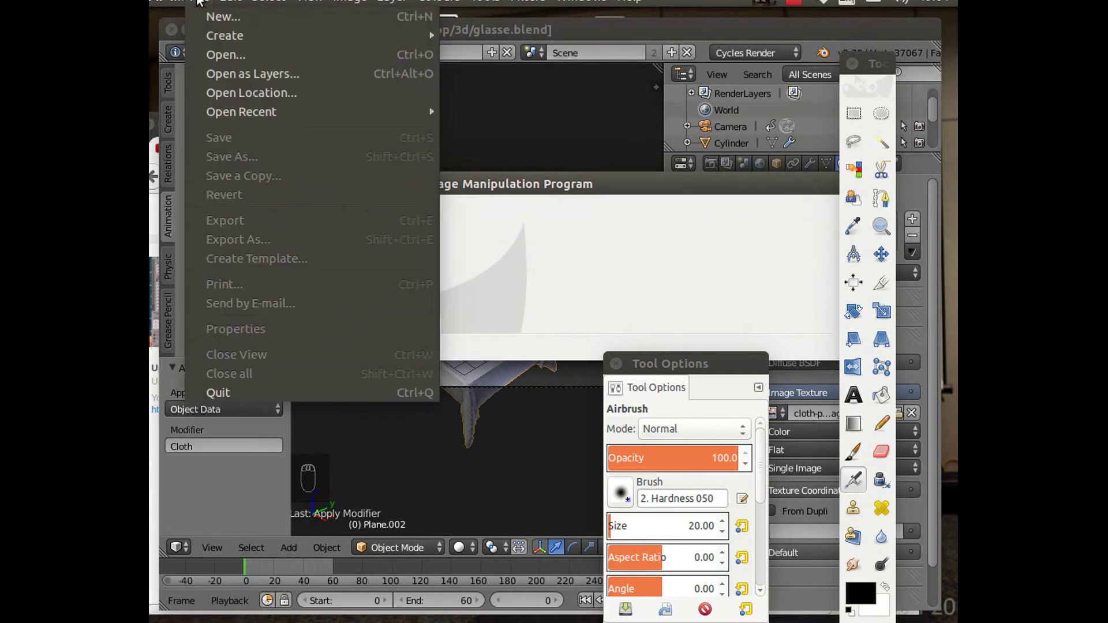
left_click(233, 55)
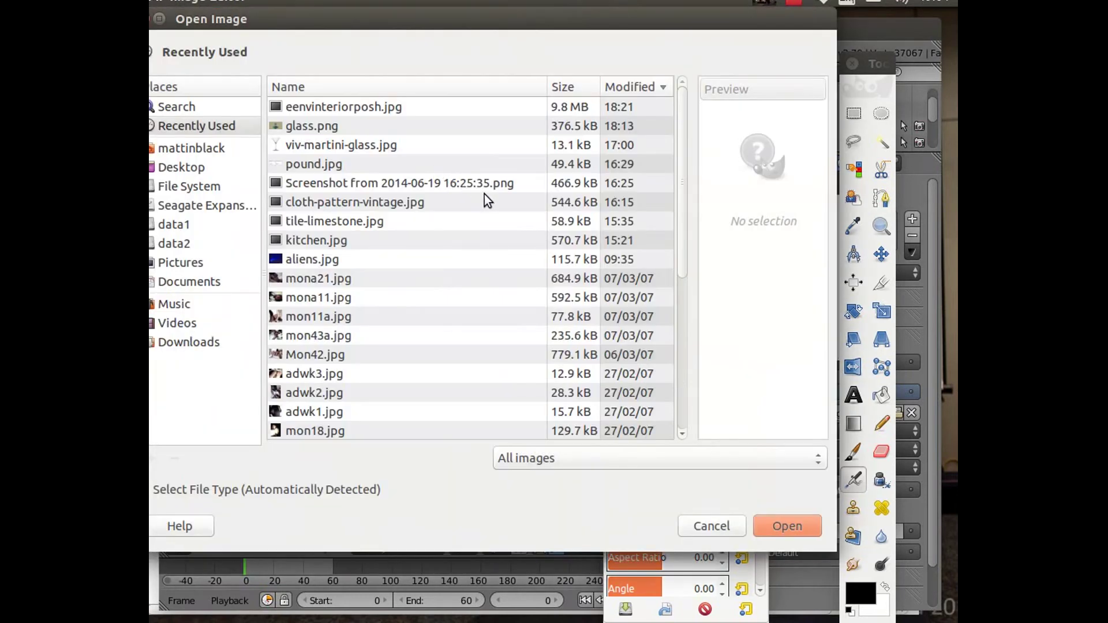
left_click(180, 149)
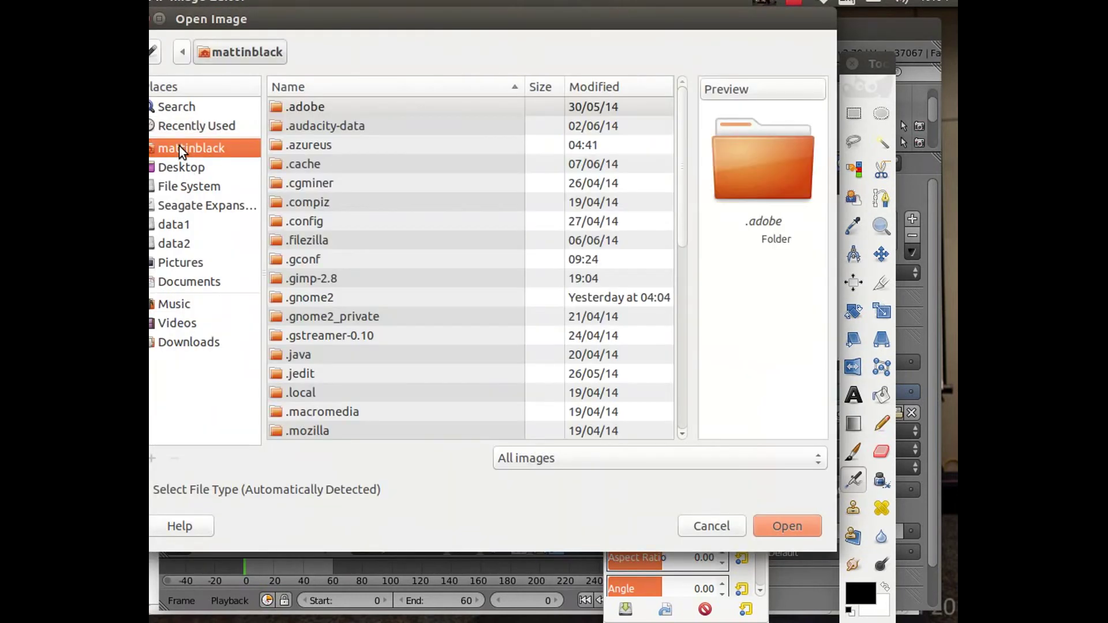
scroll(346, 335, "down", 10)
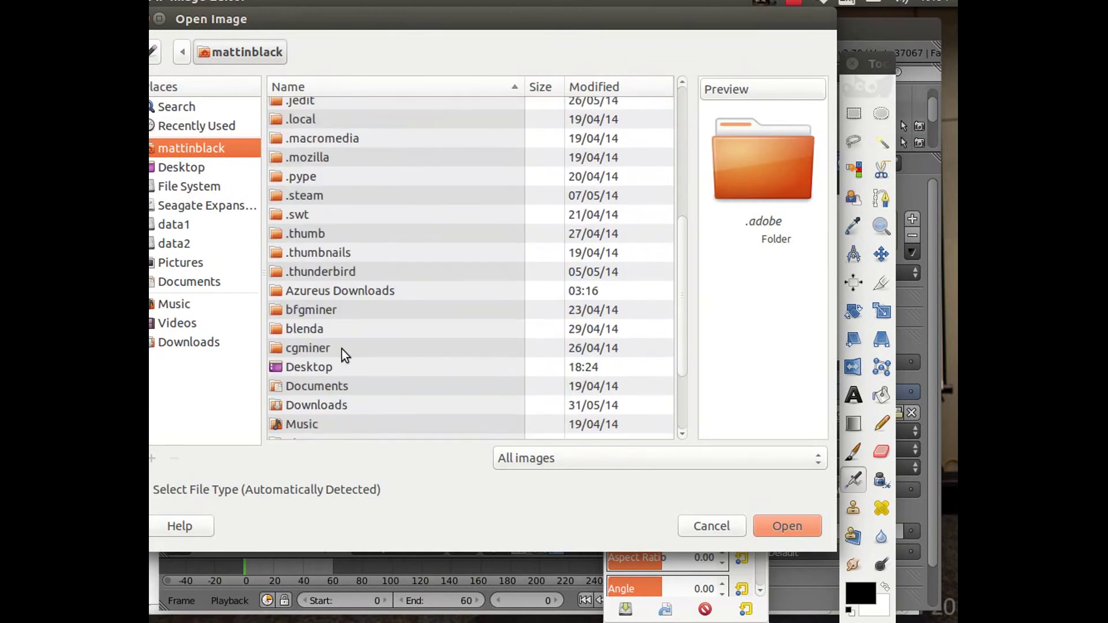
left_click(183, 168)
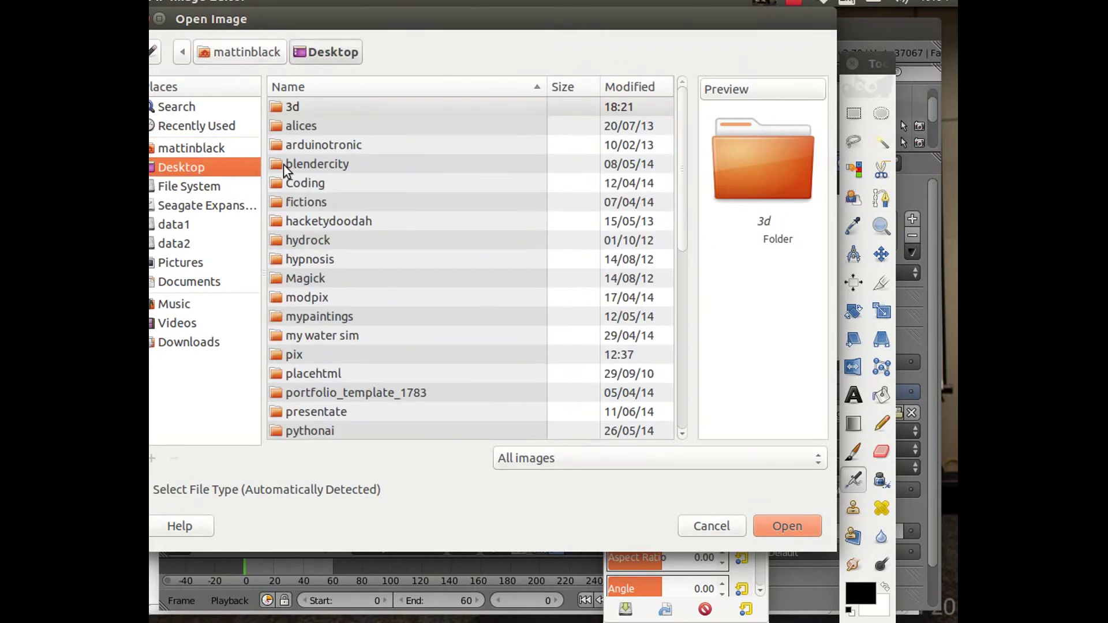
double_click(314, 105)
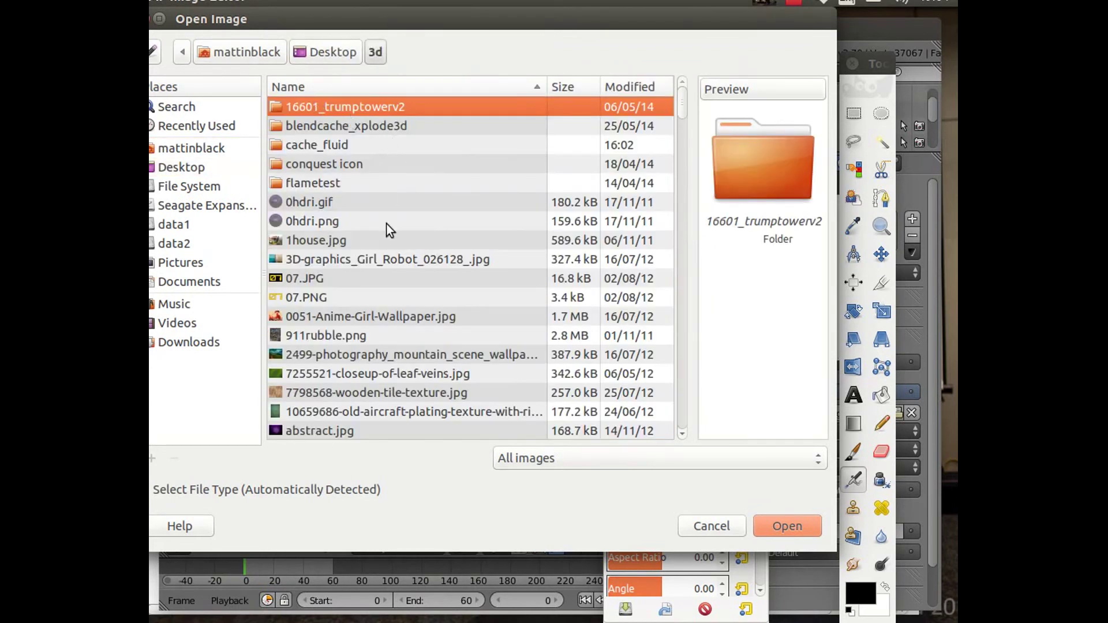
scroll(401, 272, "down", 8)
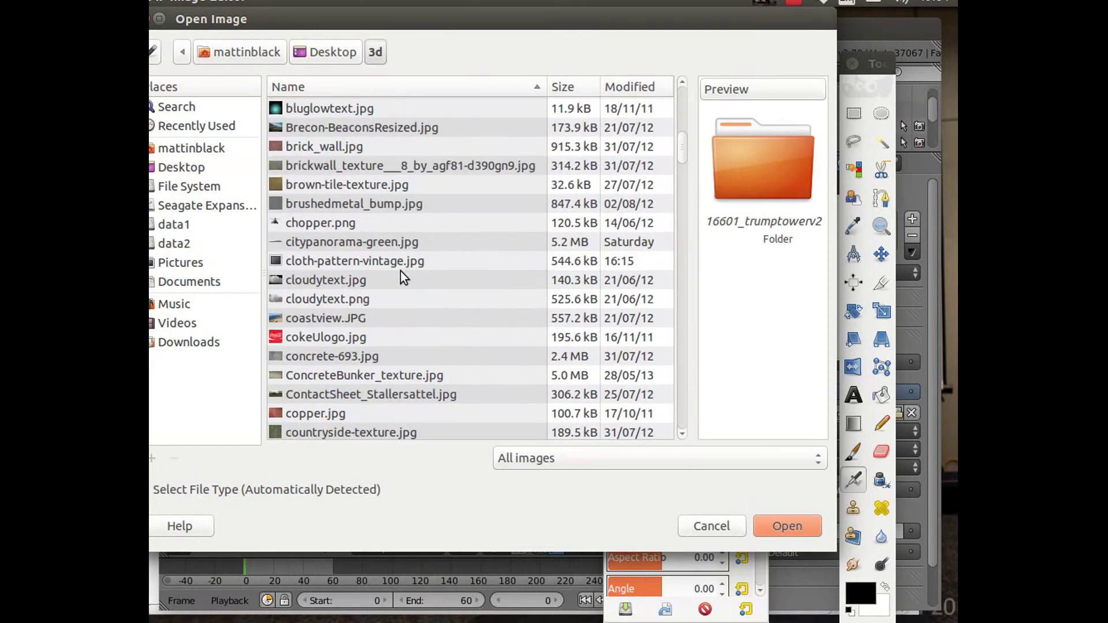
double_click(354, 264)
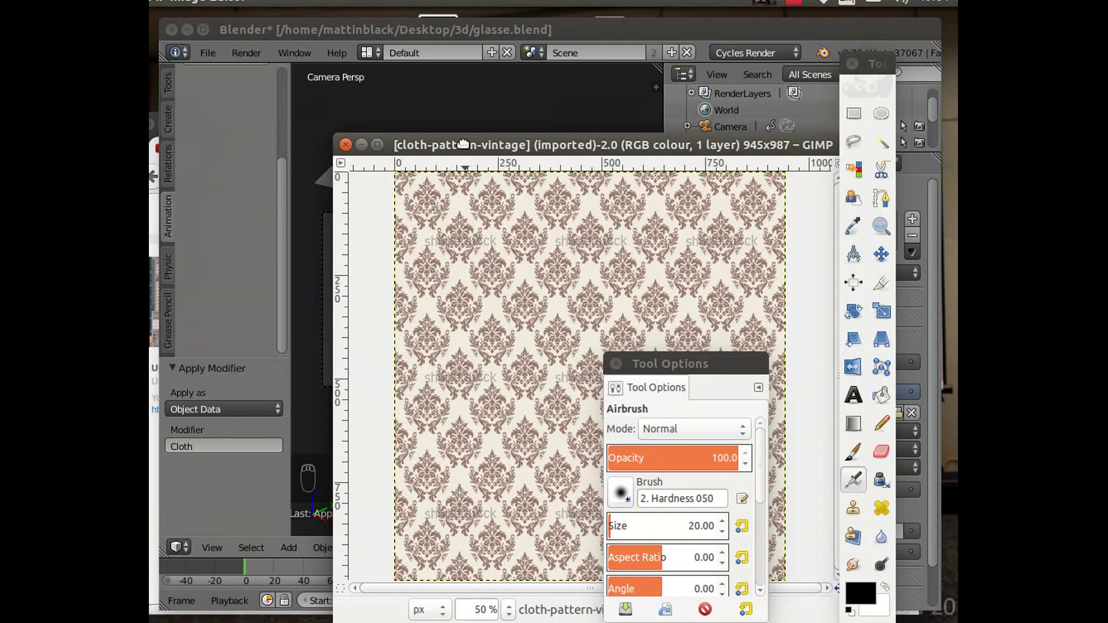
Darken the cloth pattern image by lowering its lightness with the Hue-Saturation adjustment.
left_click_drag(463, 144, 430, 116)
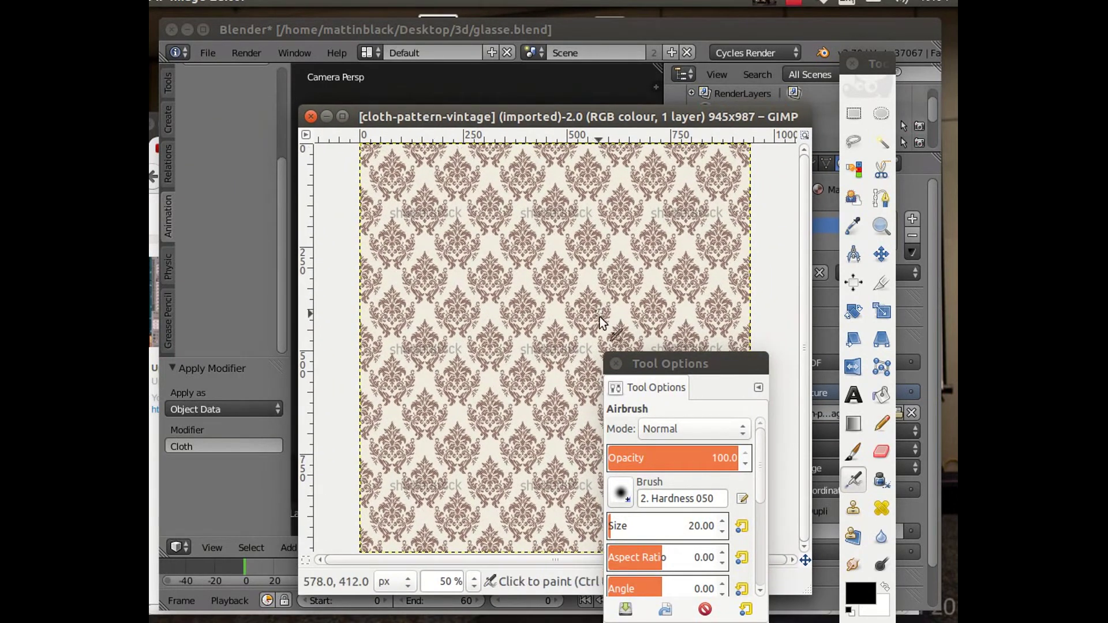
left_click_drag(654, 363, 679, 364)
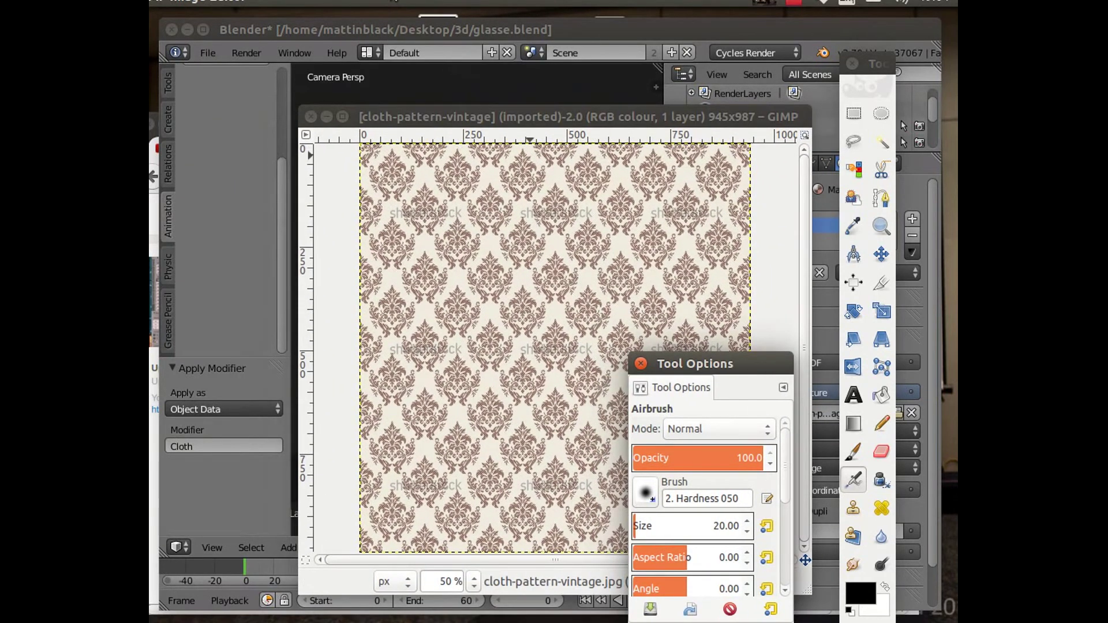
left_click(468, 114)
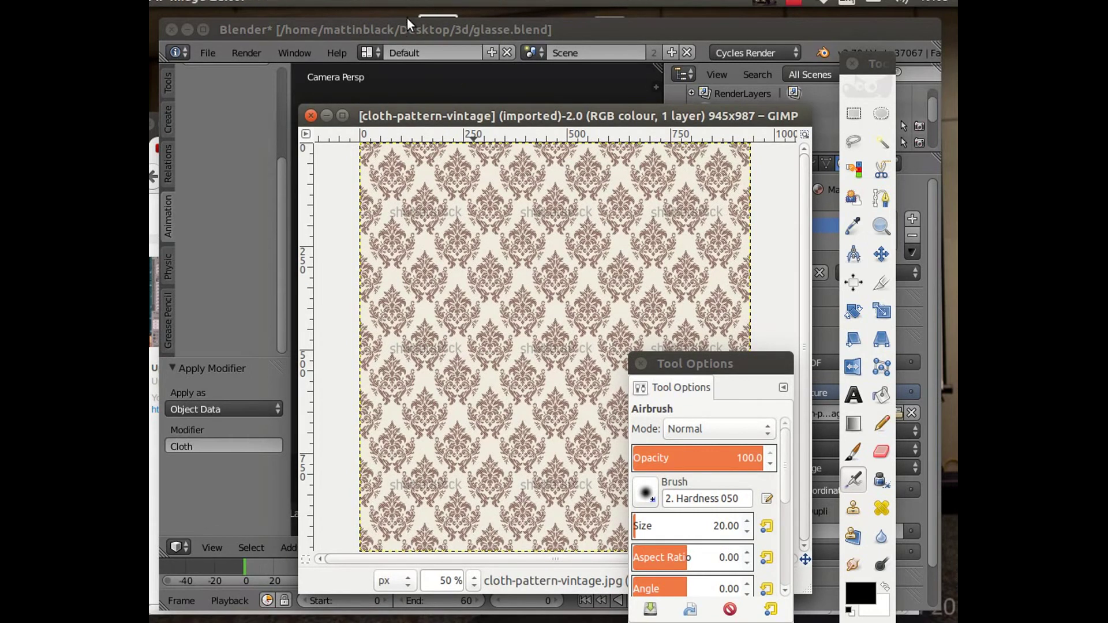
left_click(436, 2)
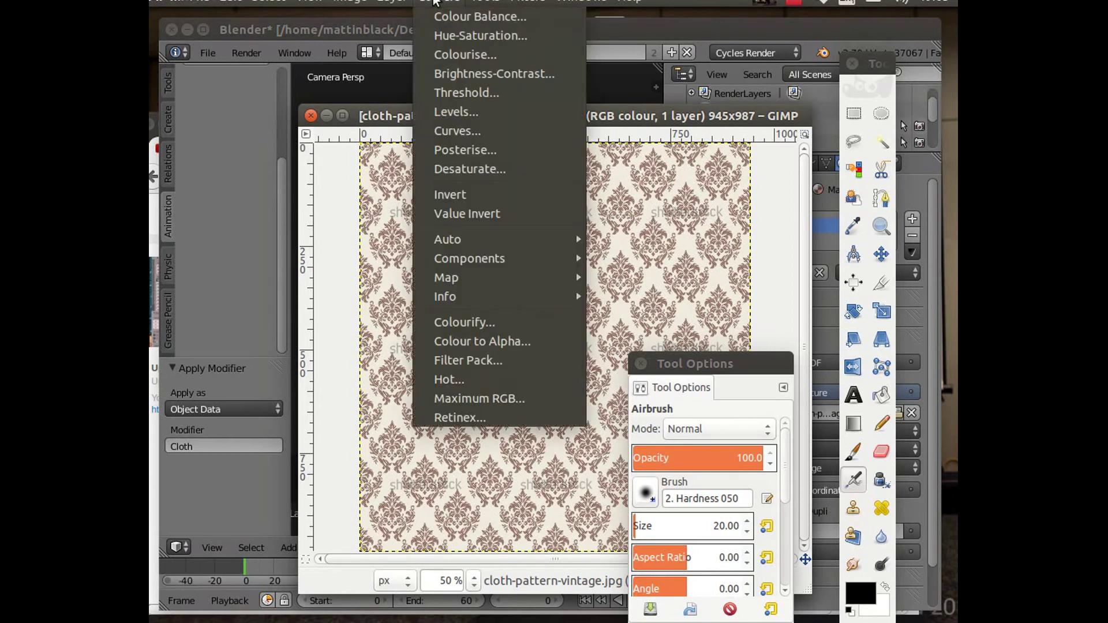
left_click(460, 36)
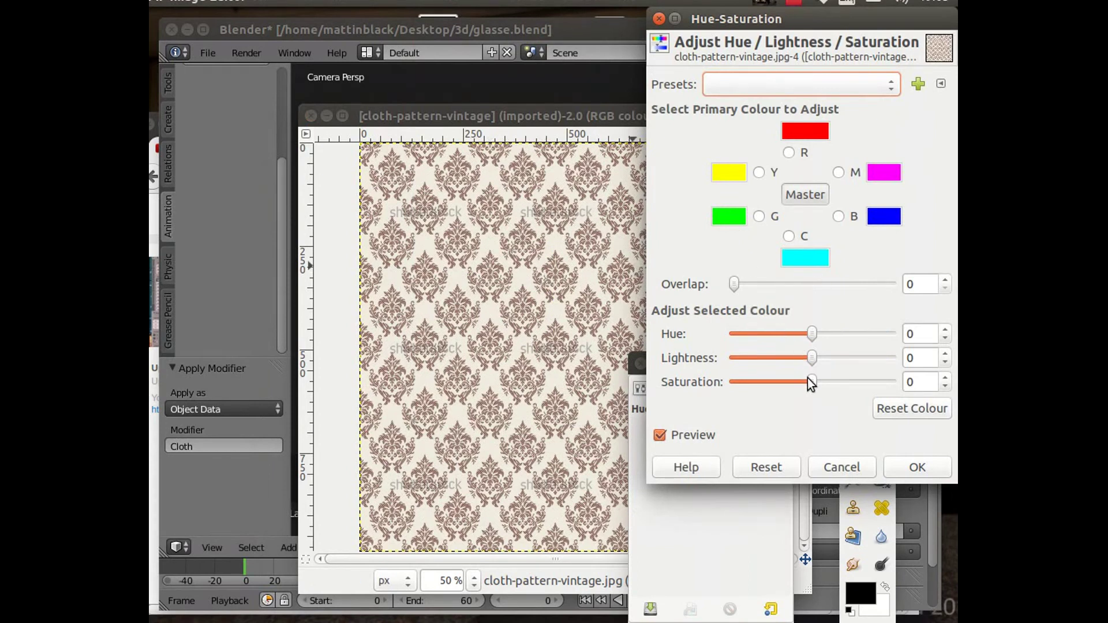
left_click(811, 355)
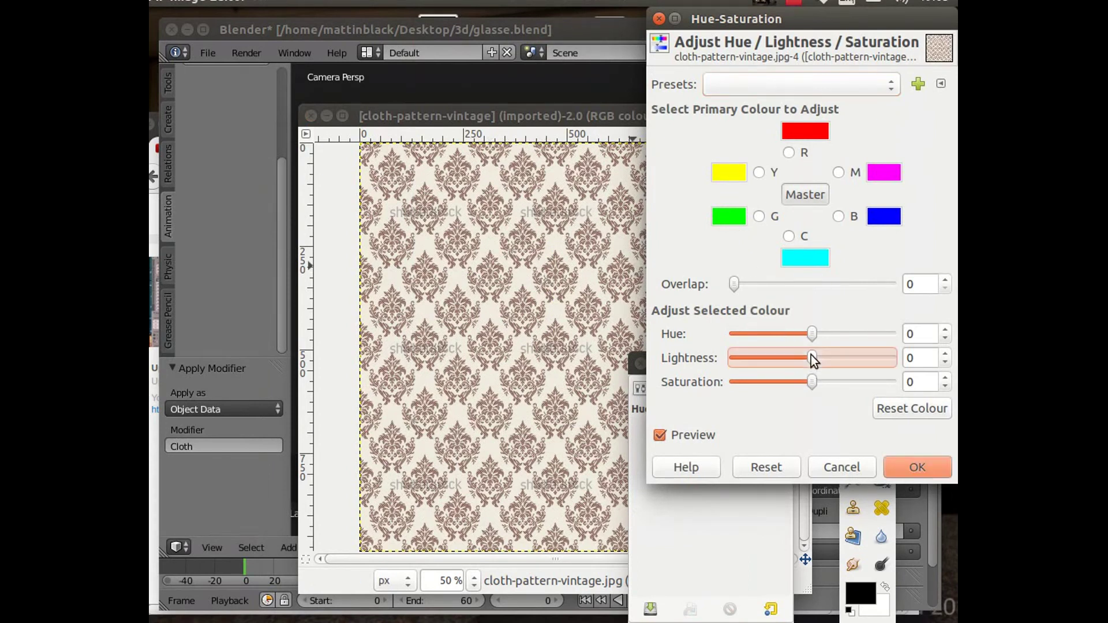
left_click_drag(812, 355, 788, 383)
left_click(910, 467)
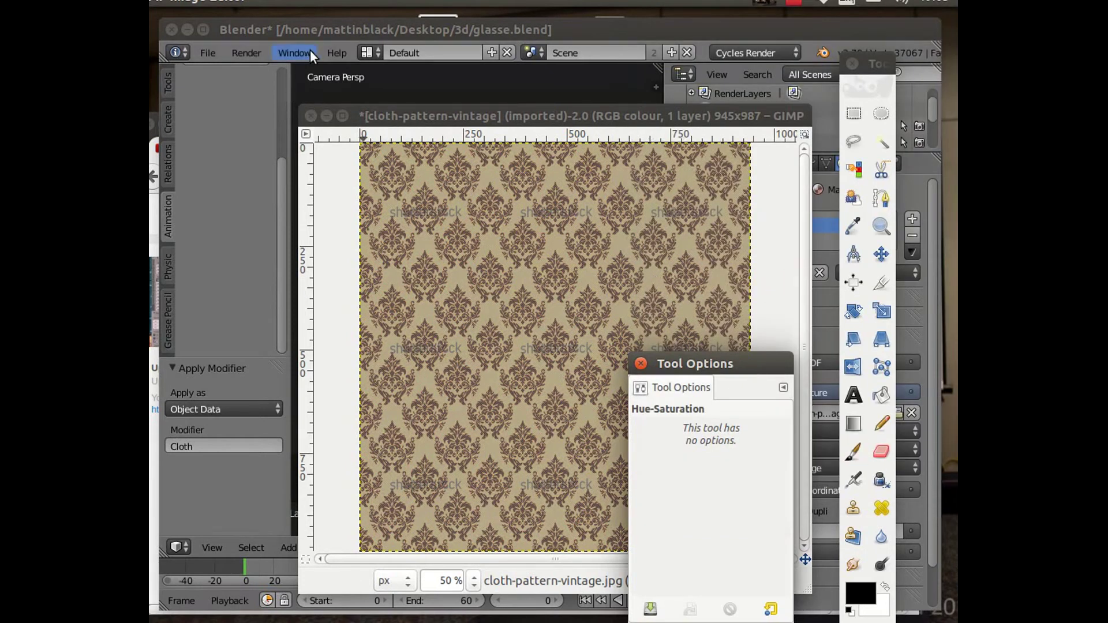
Export the darkened pattern to the 3d folder as cloth-pattern-vintage-dim.jpg at JPEG quality 92.
left_click(391, 118)
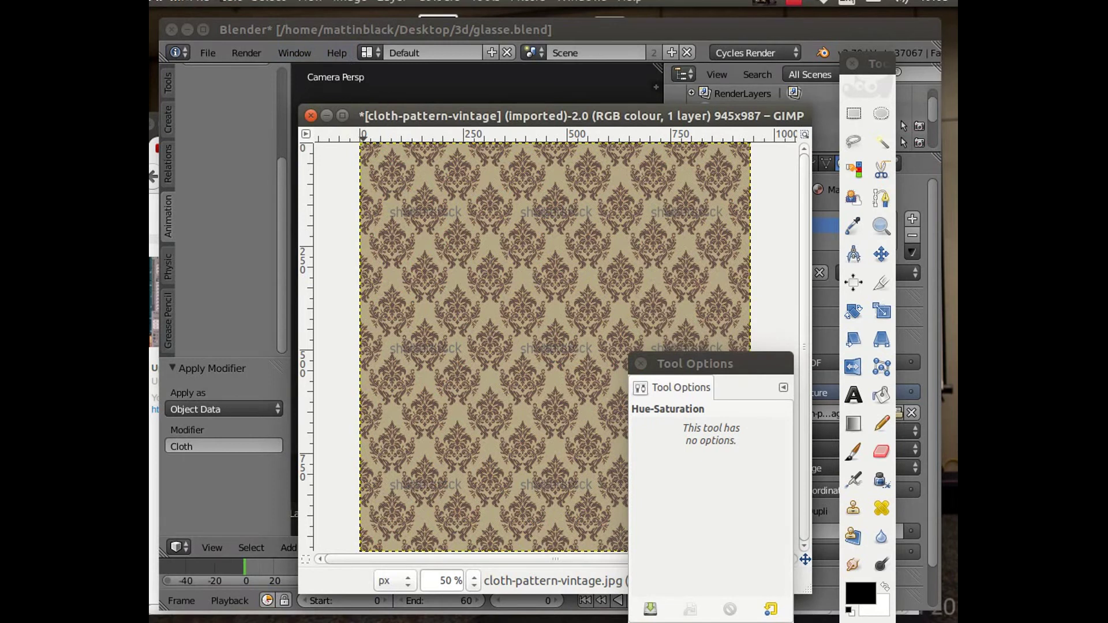
left_click(197, 3)
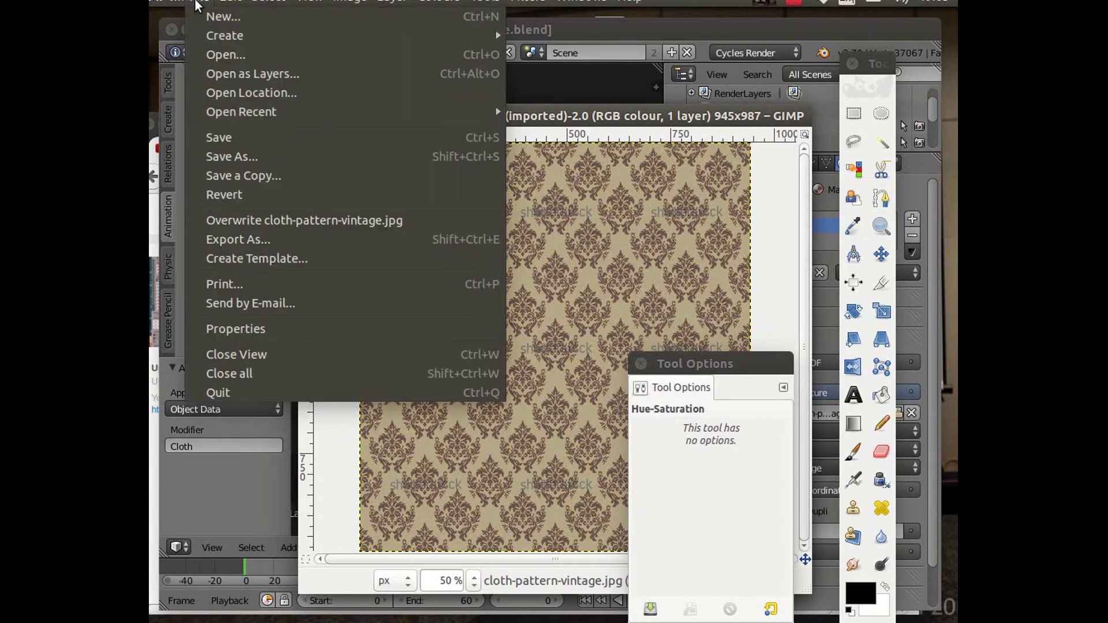
left_click(256, 240)
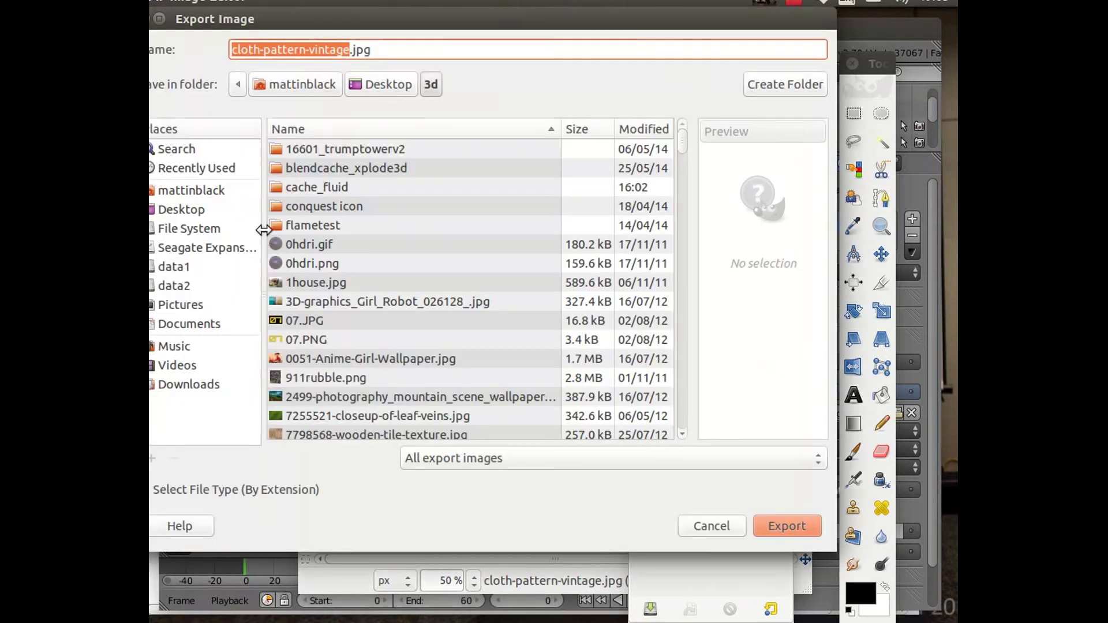
left_click(349, 49)
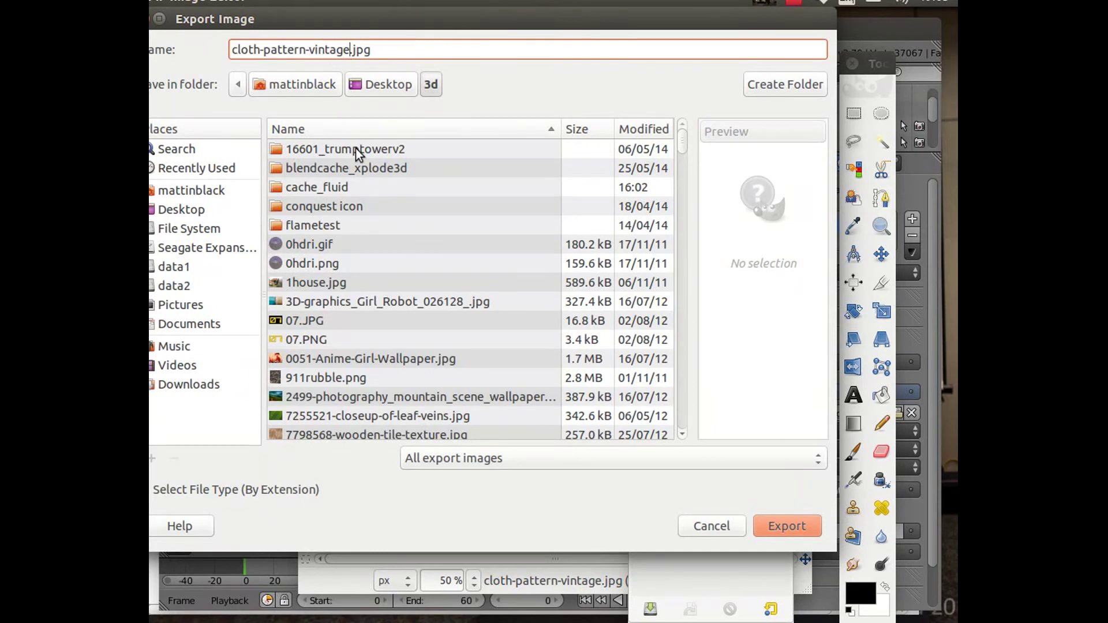
type("-dim")
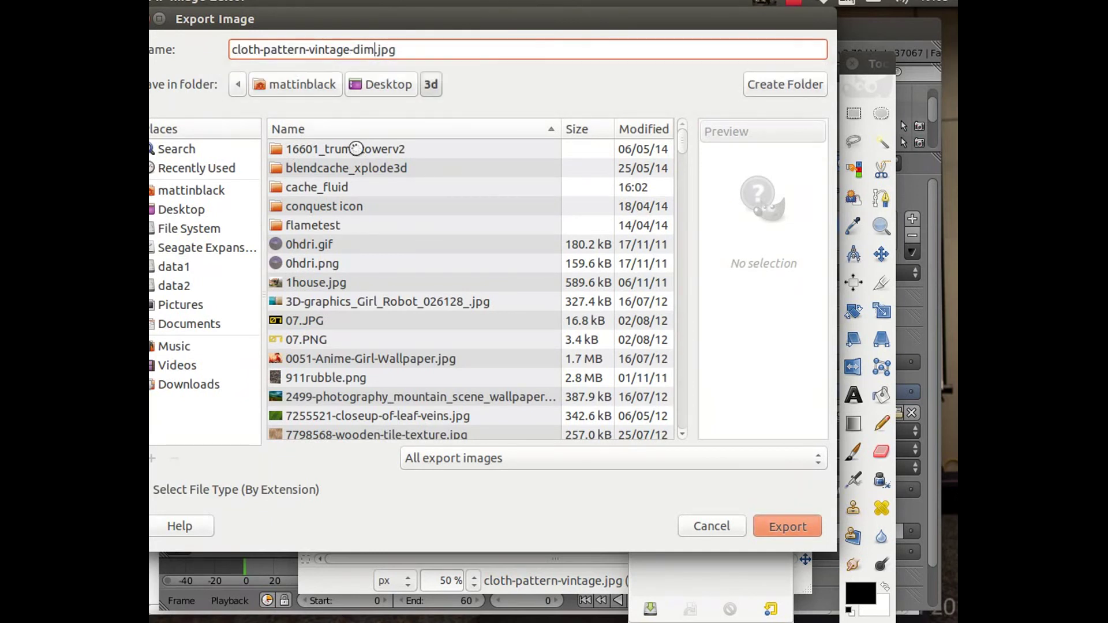
key("Return")
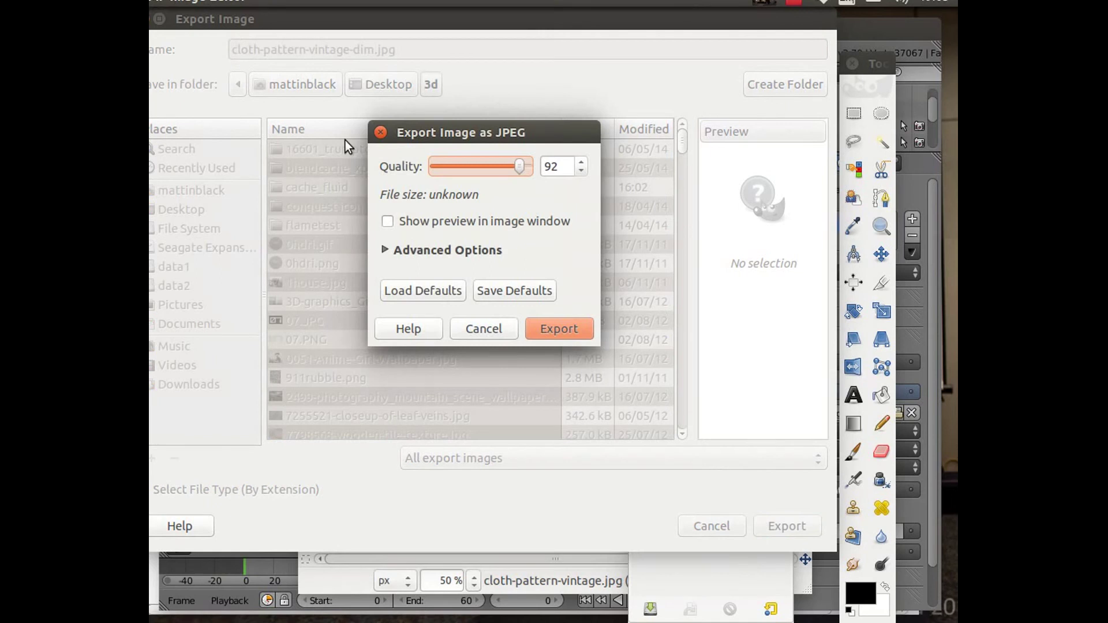
left_click(552, 334)
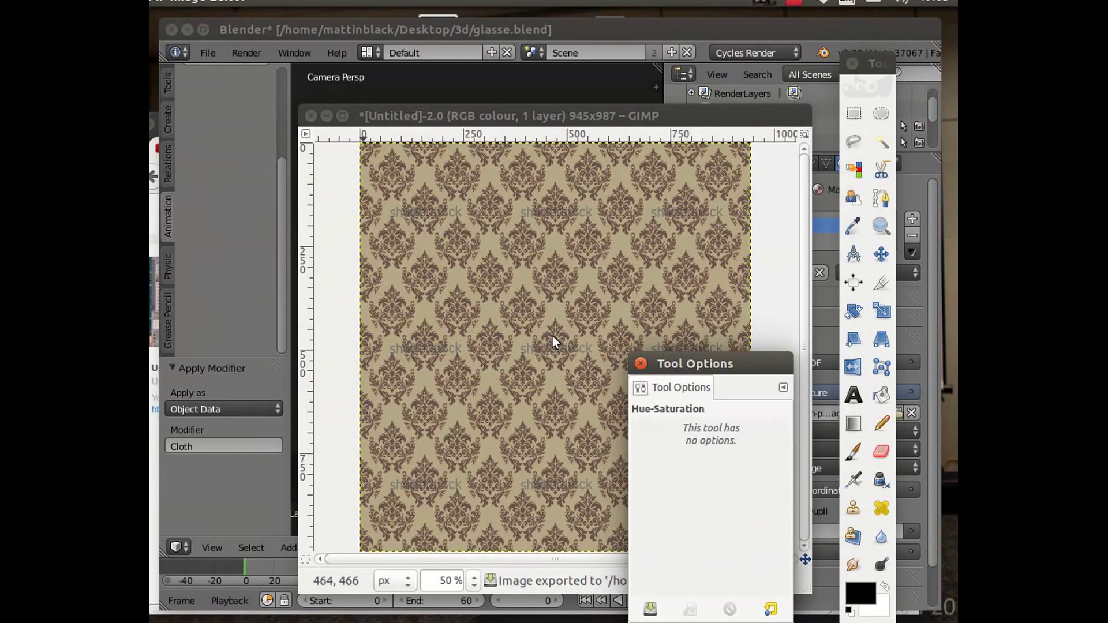
Close the pattern image without saving it, and quit GIMP to return to Blender.
left_click(309, 115)
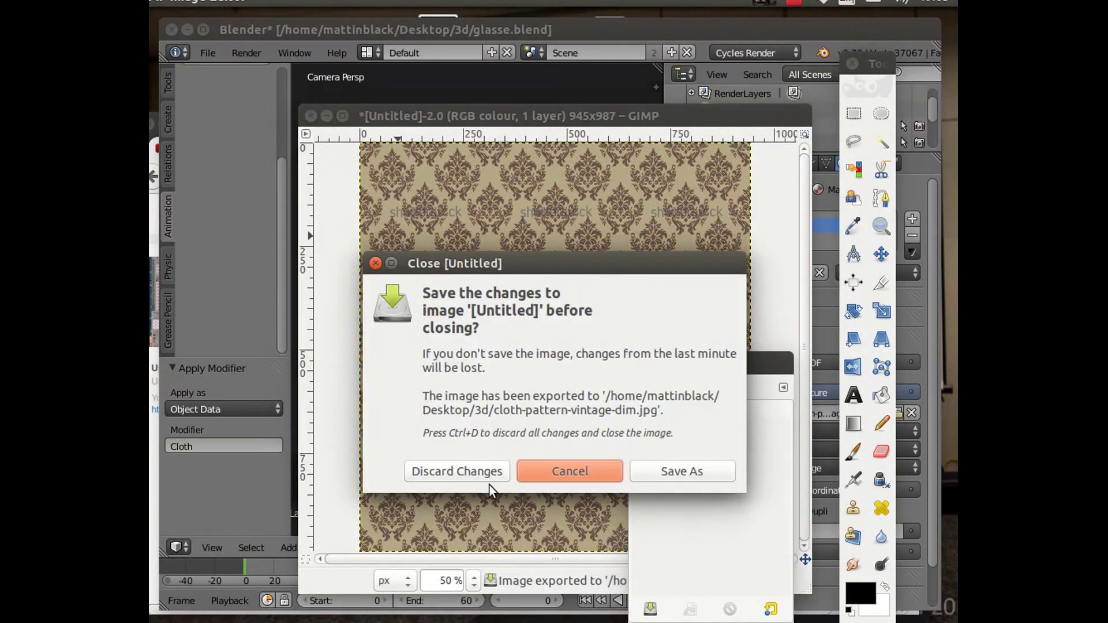
left_click(490, 469)
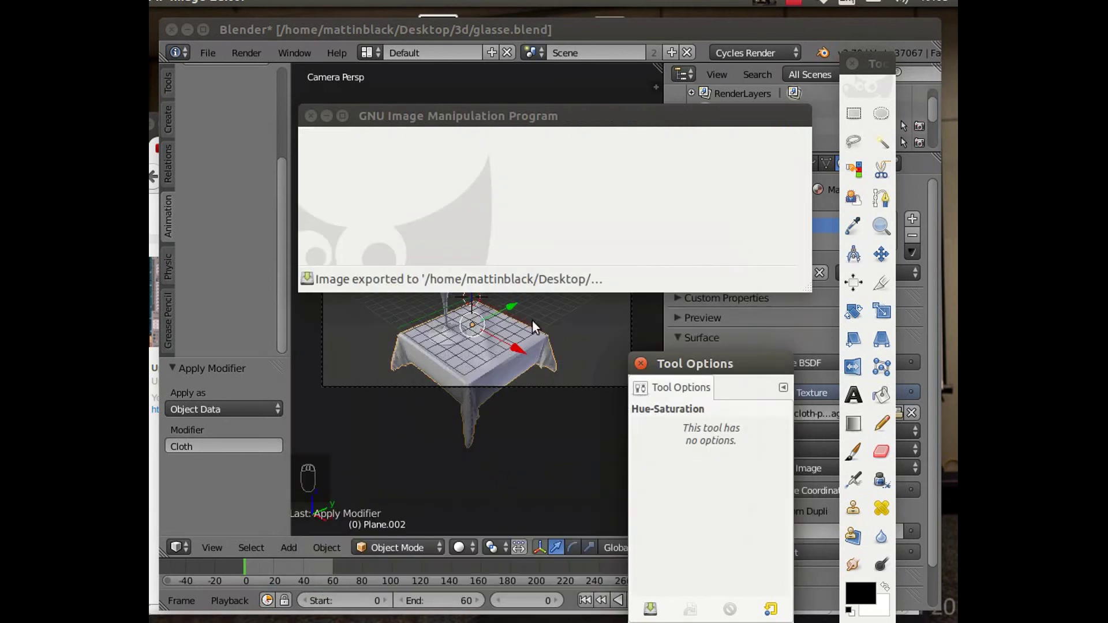
left_click(310, 115)
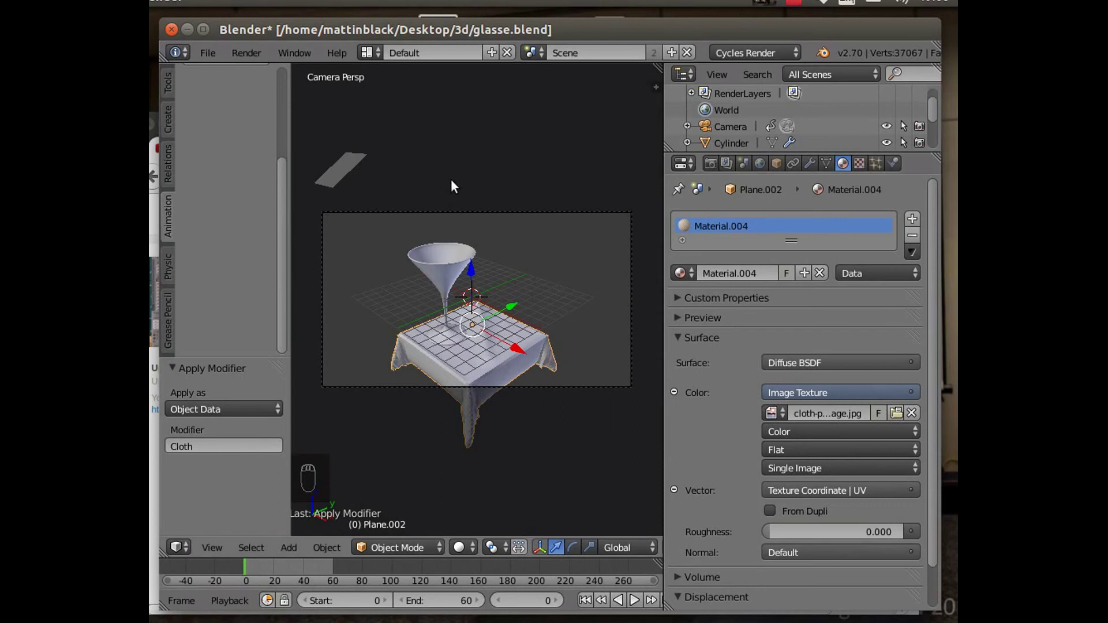
Replace the tablecloth material's image texture with cloth-pattern-vintage-dim.jpg.
left_click(896, 413)
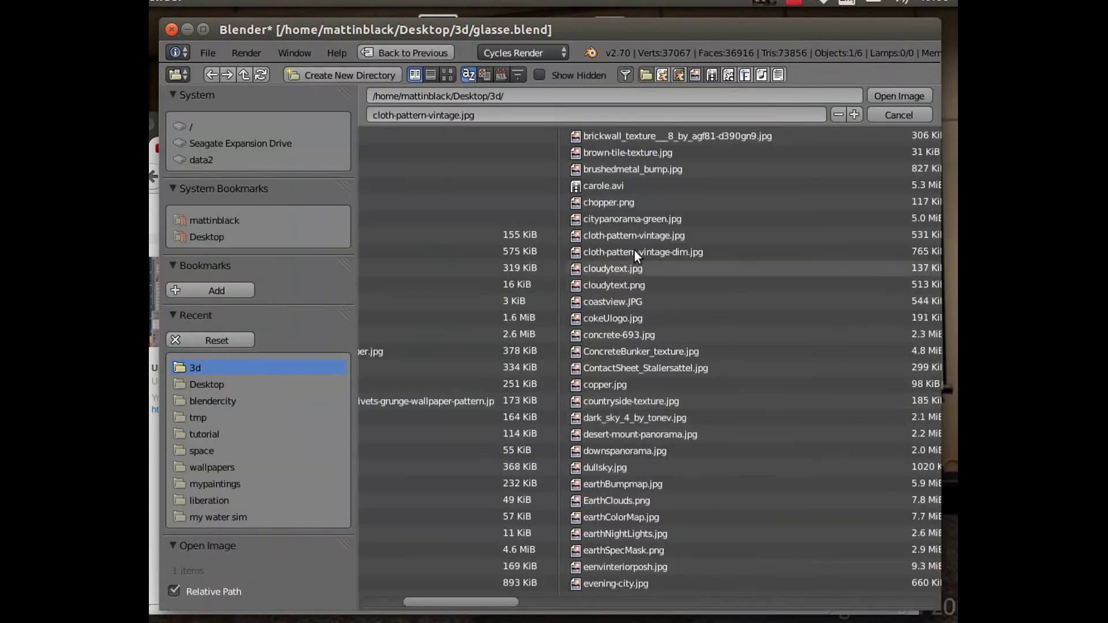
left_click(618, 251)
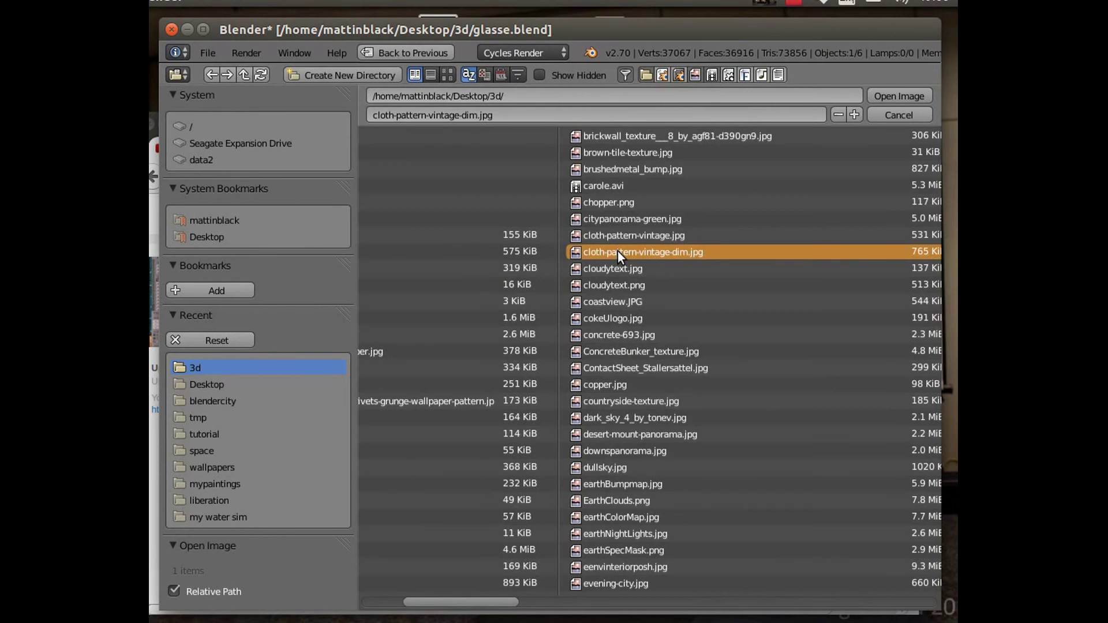
double_click(617, 251)
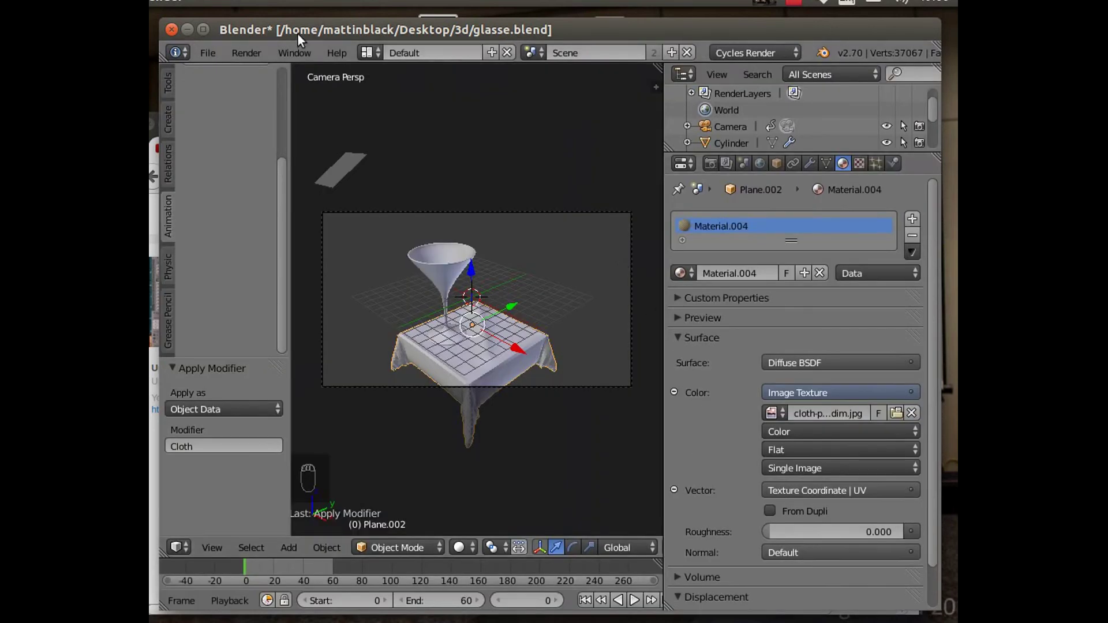
Save the glasse.blend file and render a still image of the scene with the darker tablecloth.
left_click(236, 52)
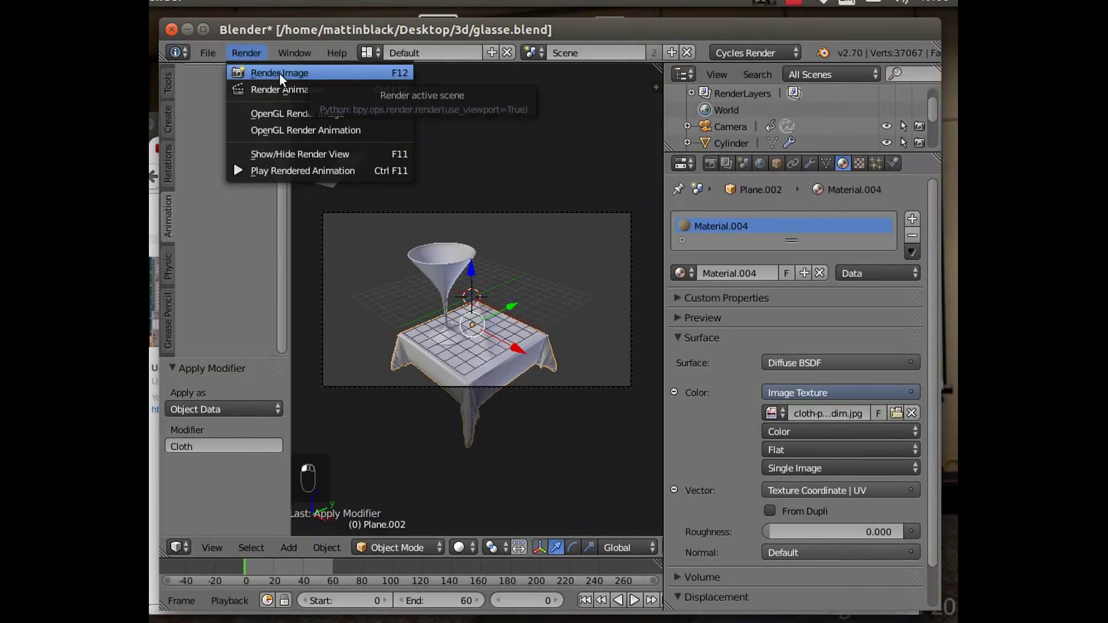
left_click(208, 52)
left_click(235, 182)
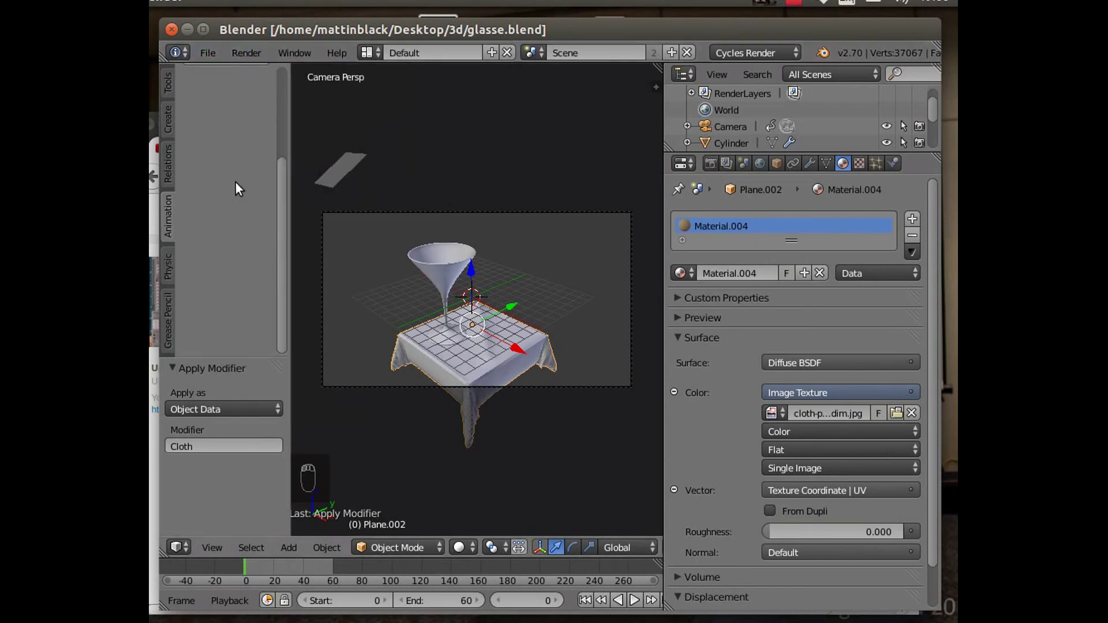
left_click(245, 52)
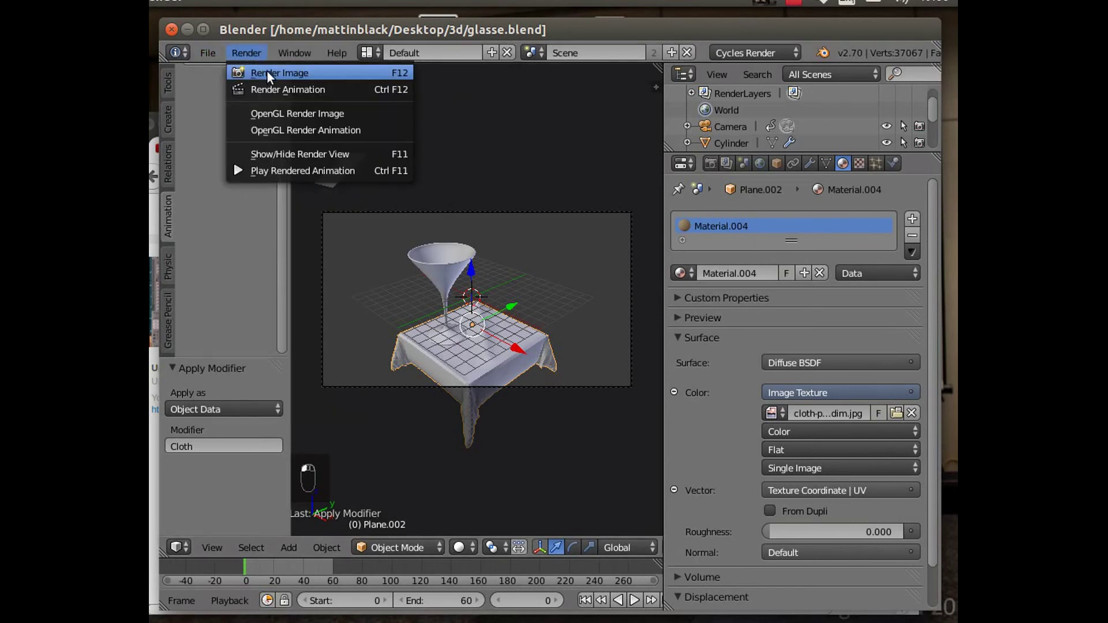
left_click(270, 72)
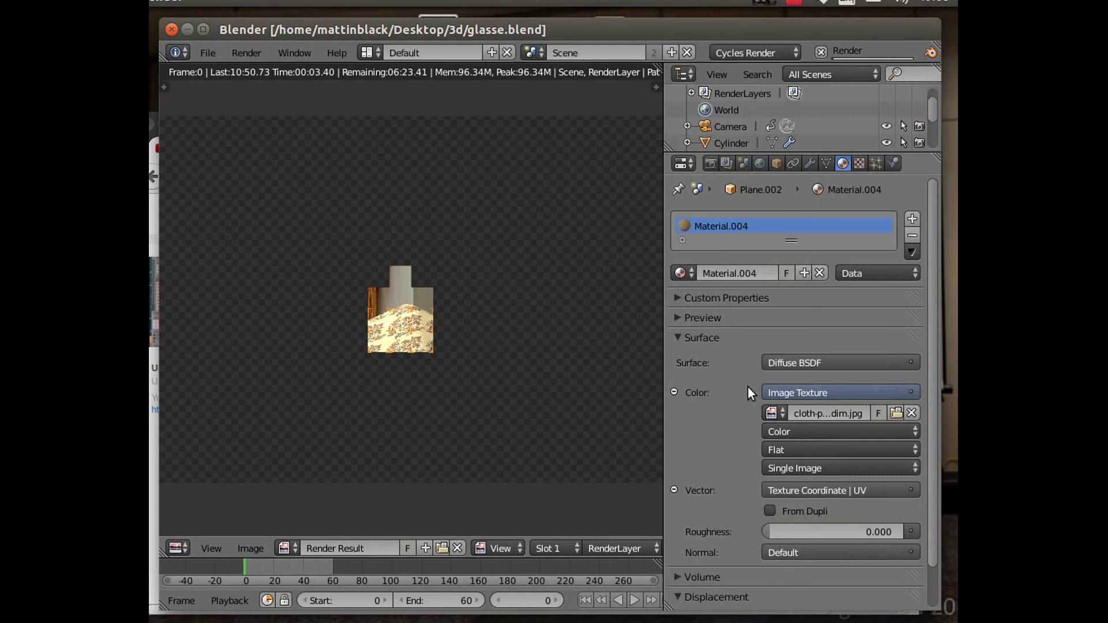
left_click(792, 3)
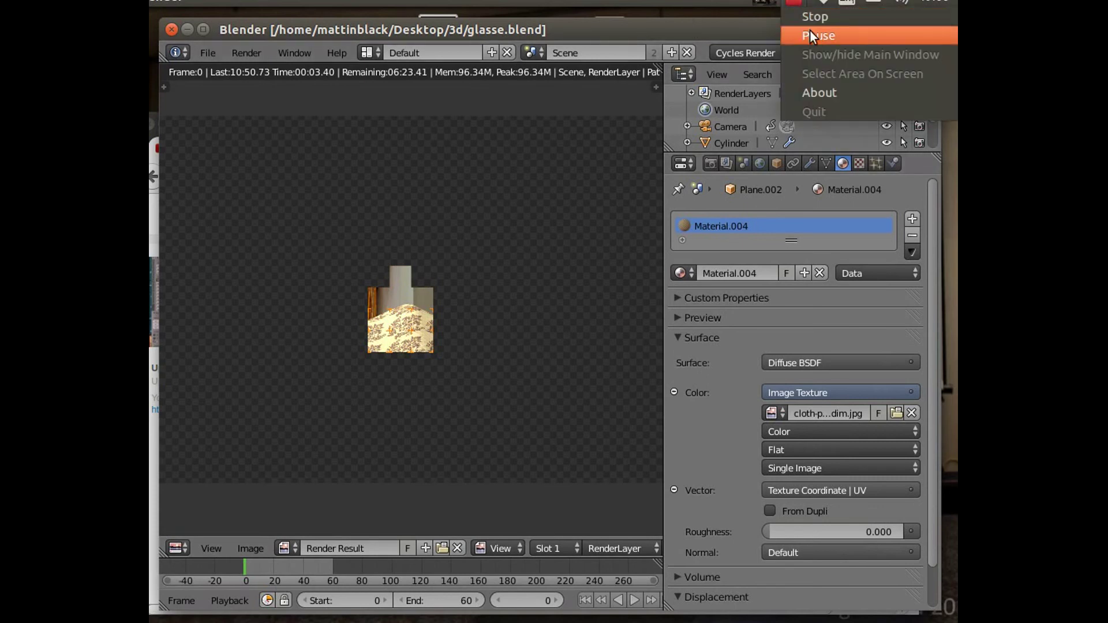
left_click(811, 34)
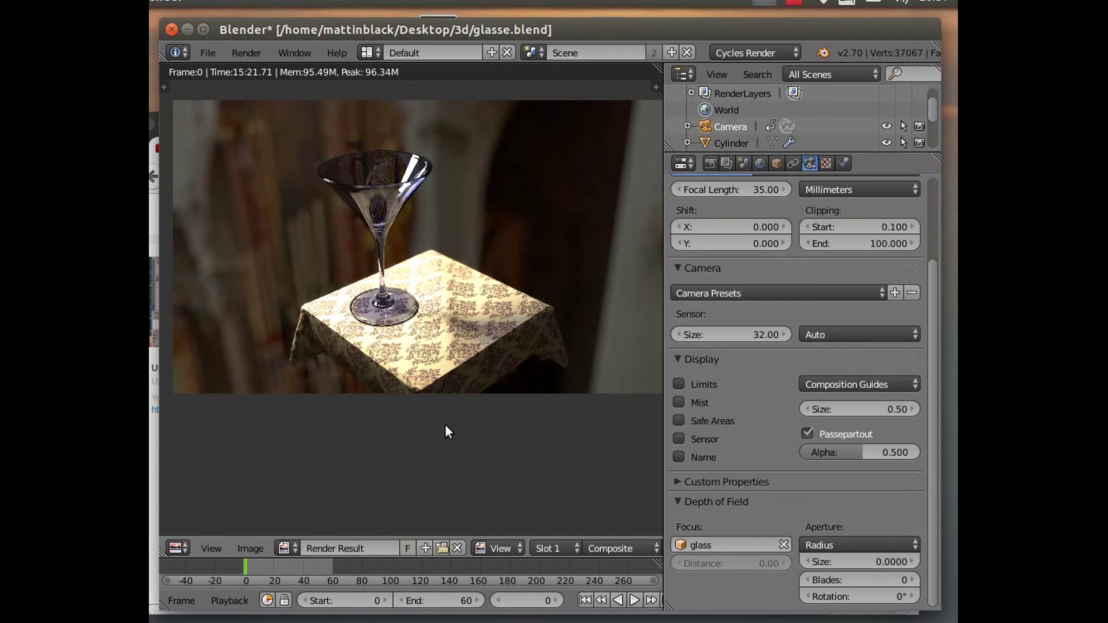
Examine the rendered image up close and as a whole, checking the tablecloth's pattern and folds, the glass's base and its bowl.
scroll(445, 424, "up", 3)
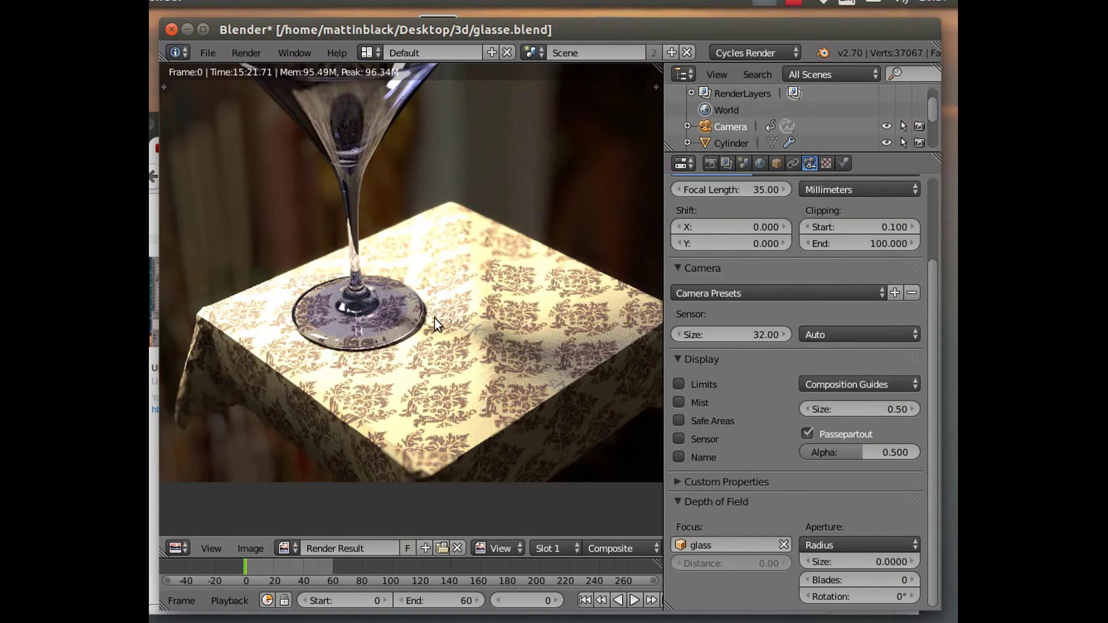
scroll(434, 322, "down", 2)
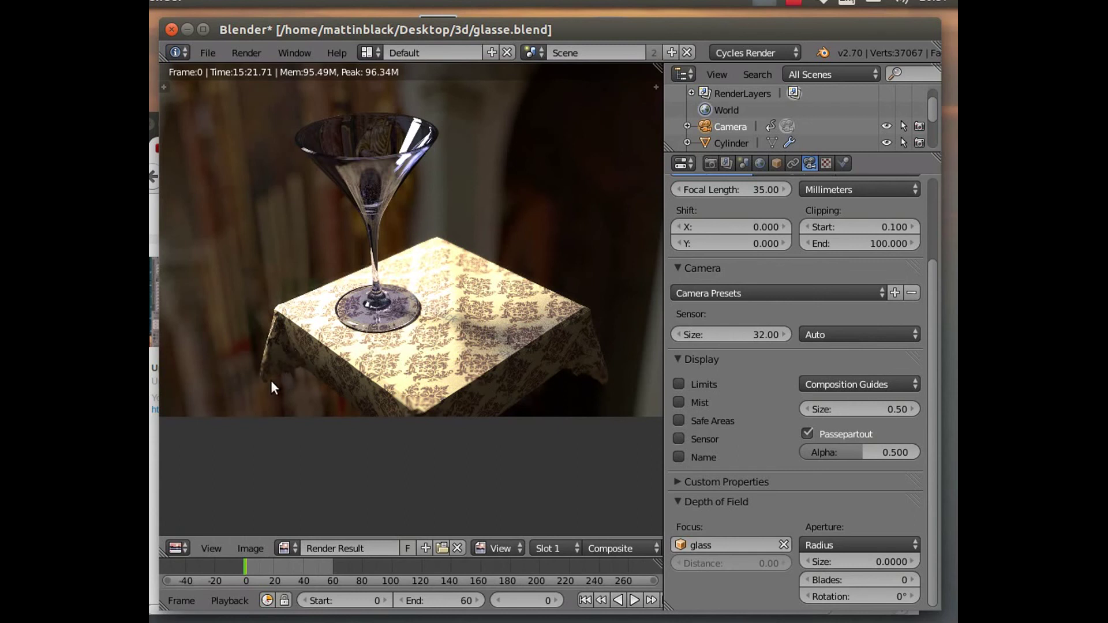
scroll(410, 306, "up", 3)
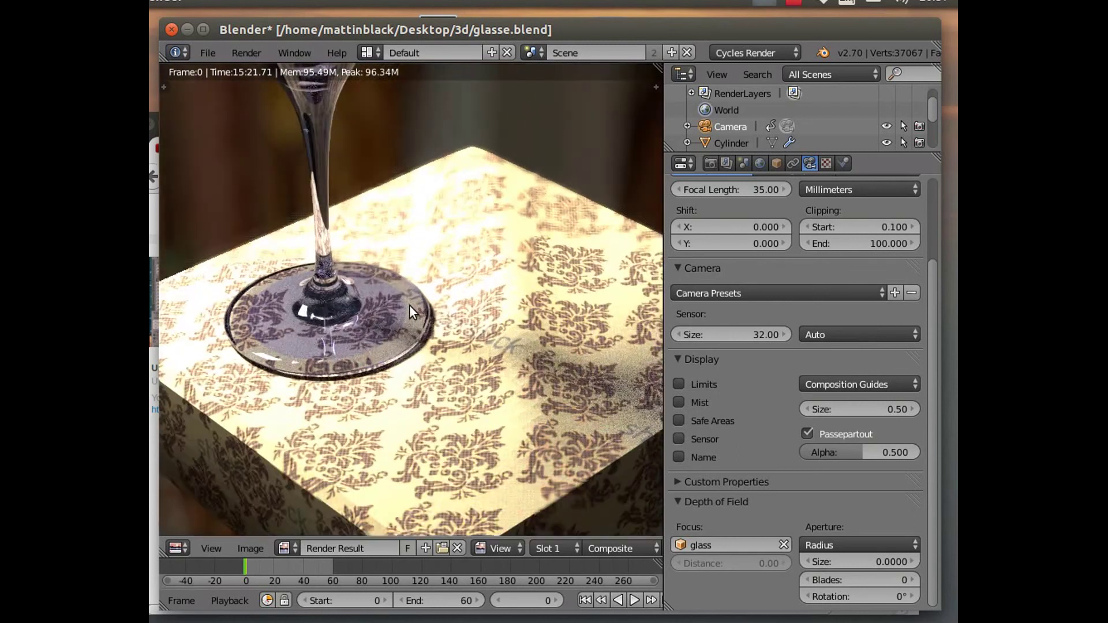
left_click_drag(410, 317, 448, 337)
middle_click_drag(448, 337, 513, 558)
scroll(505, 513, "down", 1)
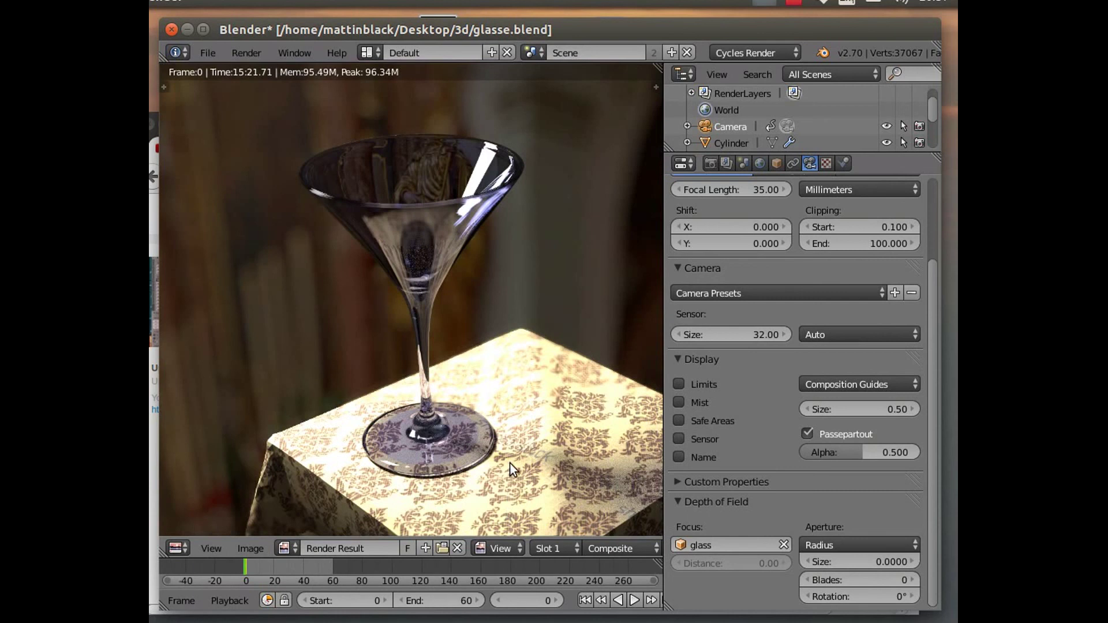
middle_click_drag(472, 450, 424, 376)
scroll(424, 375, "down", 2)
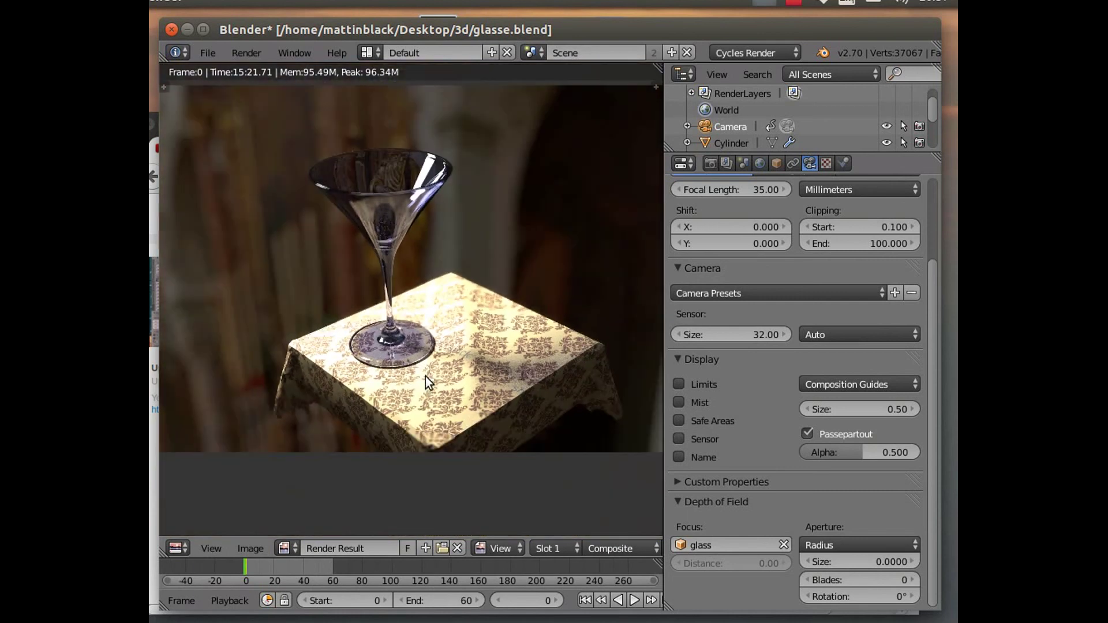
scroll(425, 376, "down", 2)
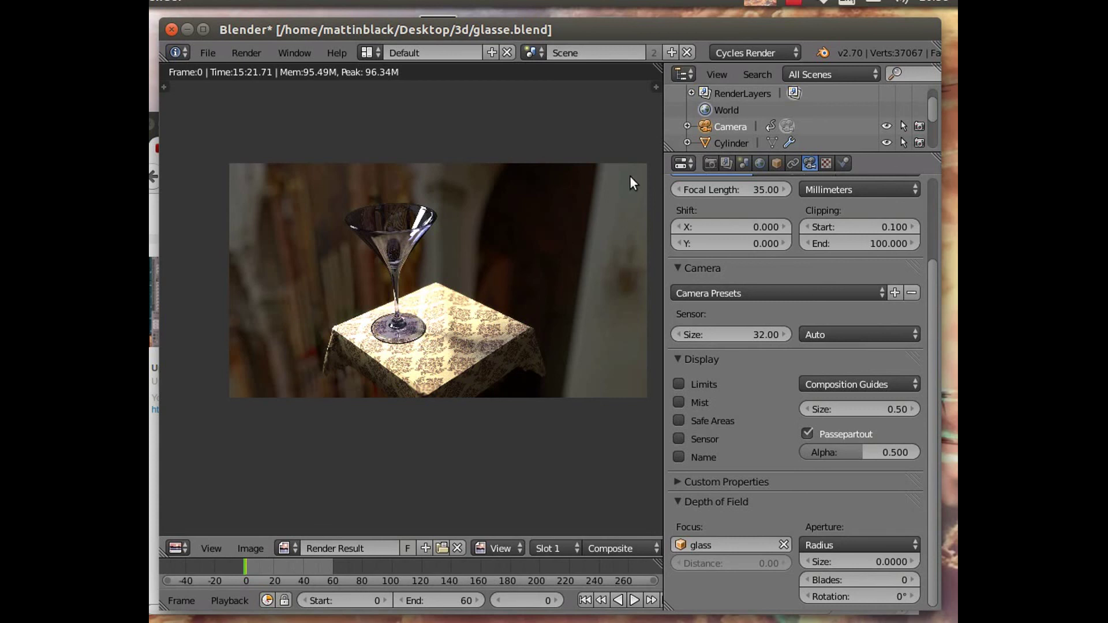
left_click(797, 3)
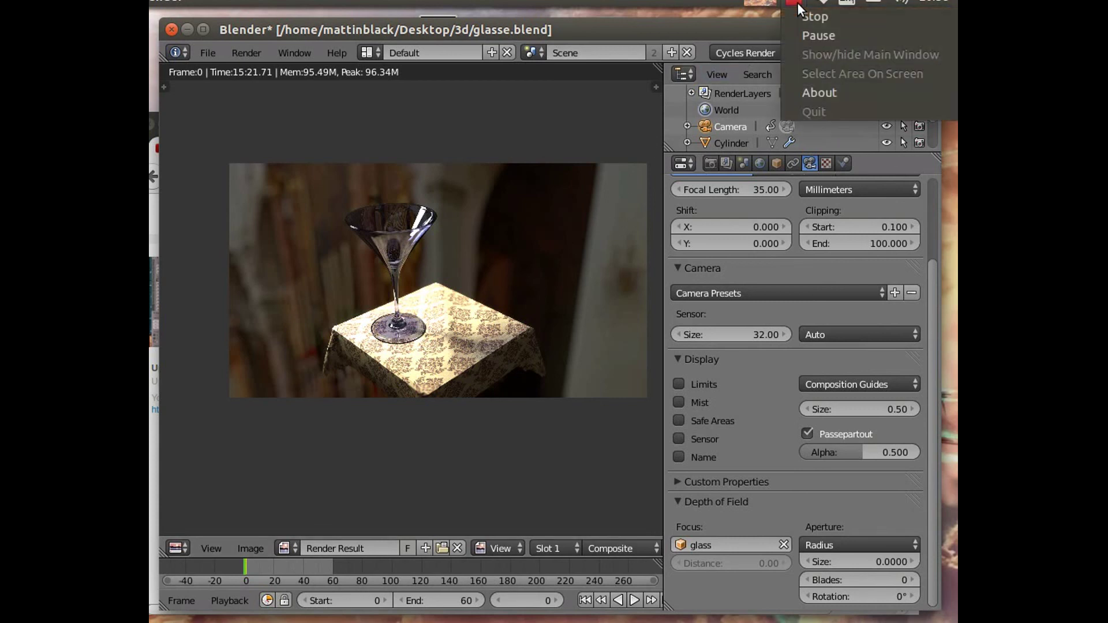